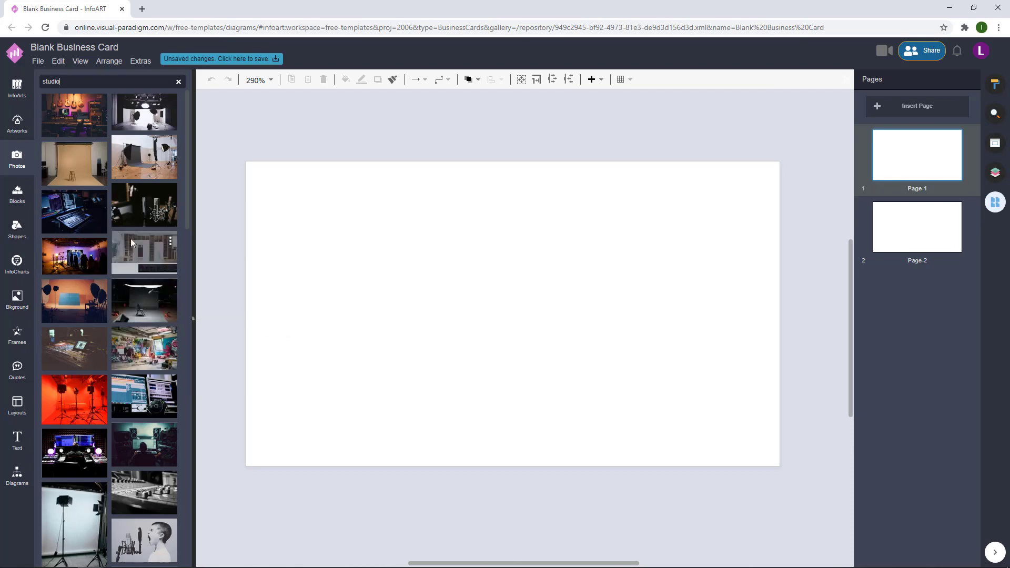
# - Search photos for 'art studio' and place the pink jars photo across the card
pyautogui.scroll(-10, 136, 277)
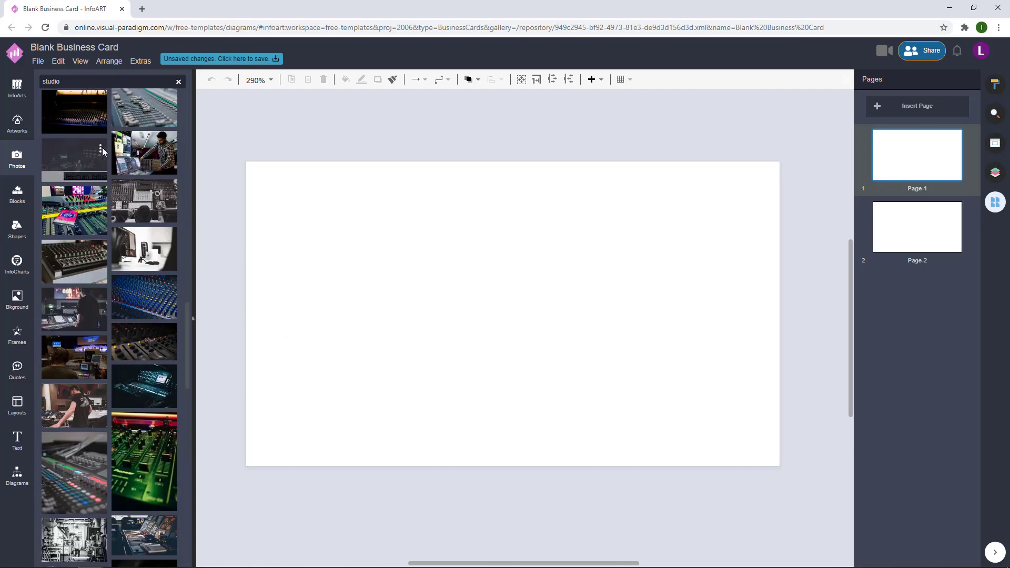
pyautogui.write('t')
pyautogui.press('Return')
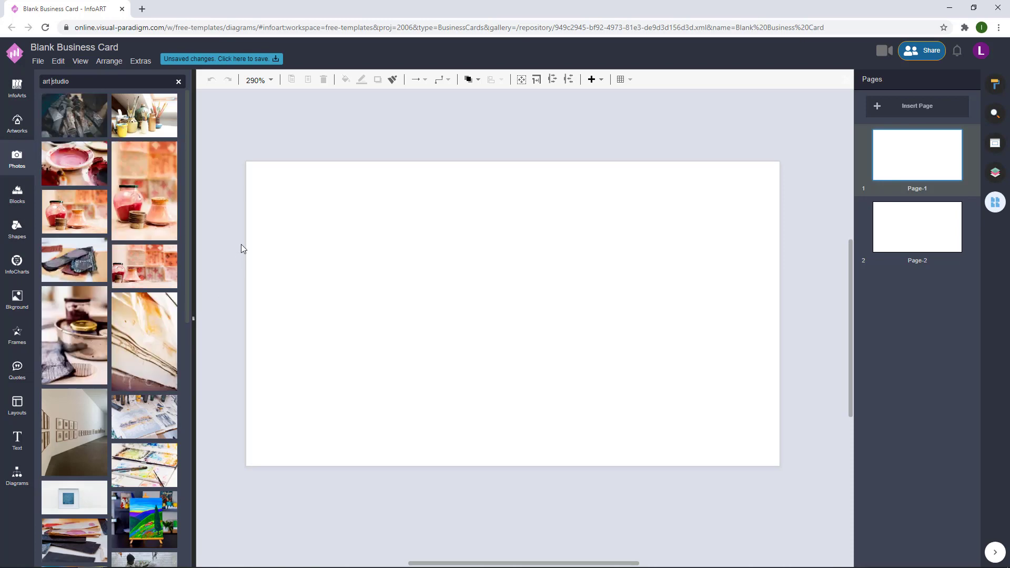
pyautogui.moveTo(152, 270); pyautogui.dragTo(247, 233)
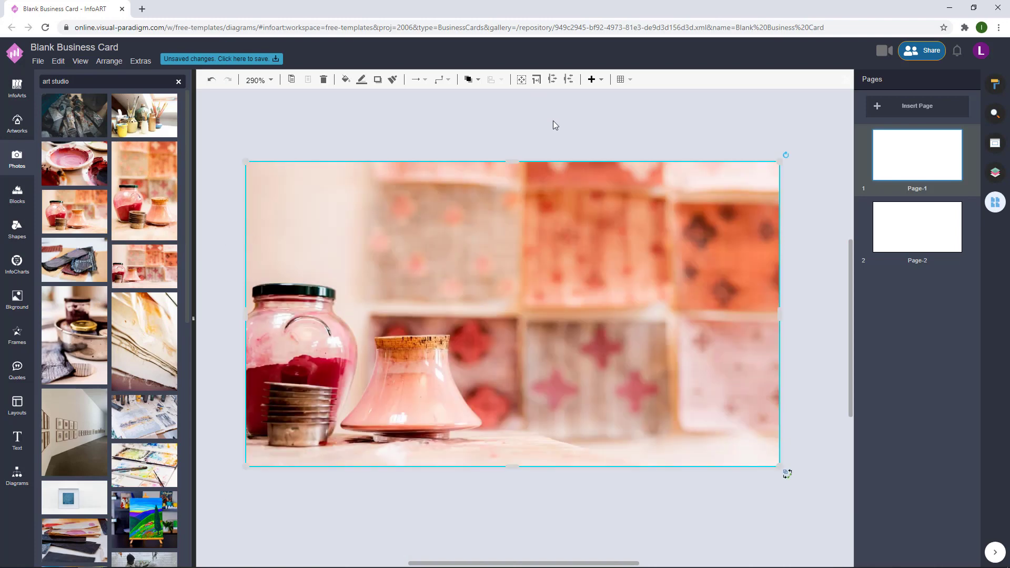
# - Replace the card photo with the close-up watercolour paint palette photo
pyautogui.scroll(-5, 106, 364)
pyautogui.scroll(-3, 107, 364)
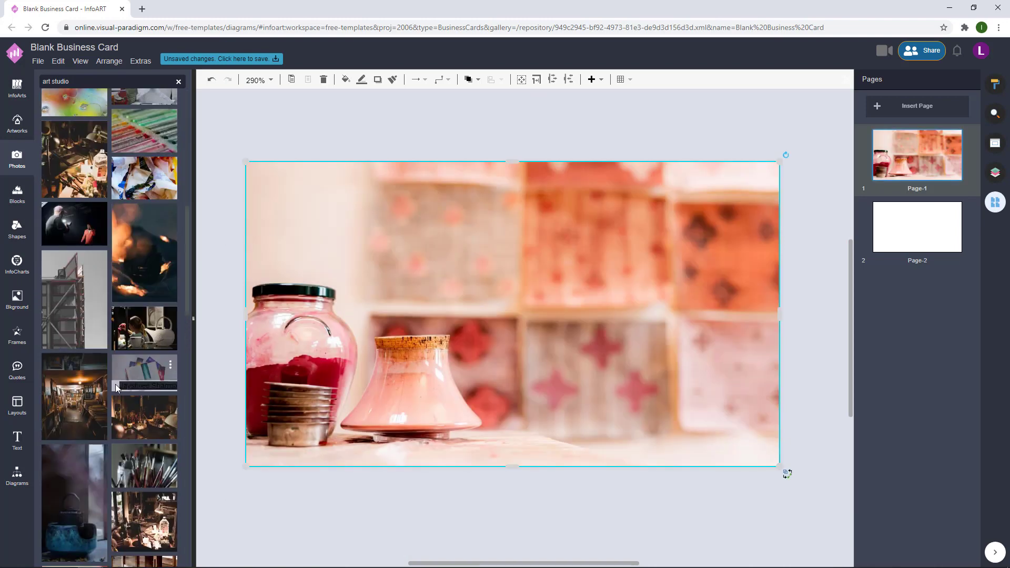
pyautogui.scroll(-5, 121, 389)
pyautogui.moveTo(133, 423); pyautogui.dragTo(342, 368)
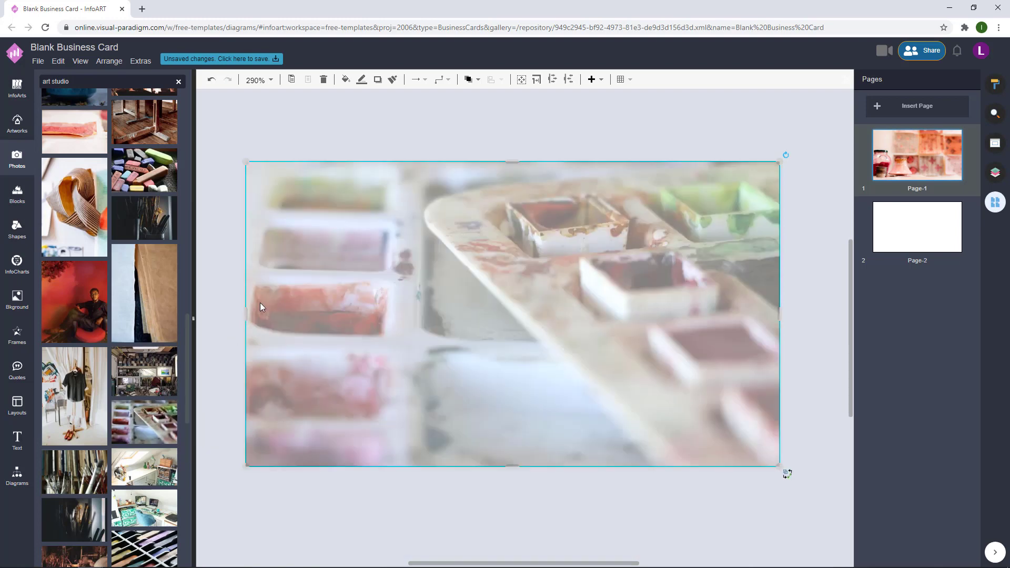
# - Tint the palette photo with a pink EE3C8F overlay at about 52% strength
pyautogui.click(995, 83)
pyautogui.click(949, 282)
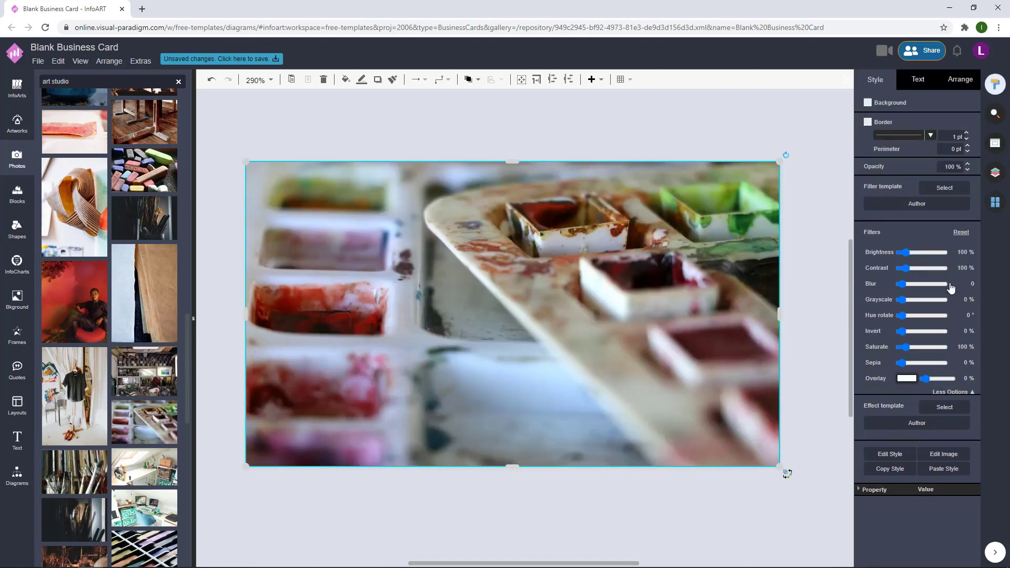
pyautogui.click(910, 382)
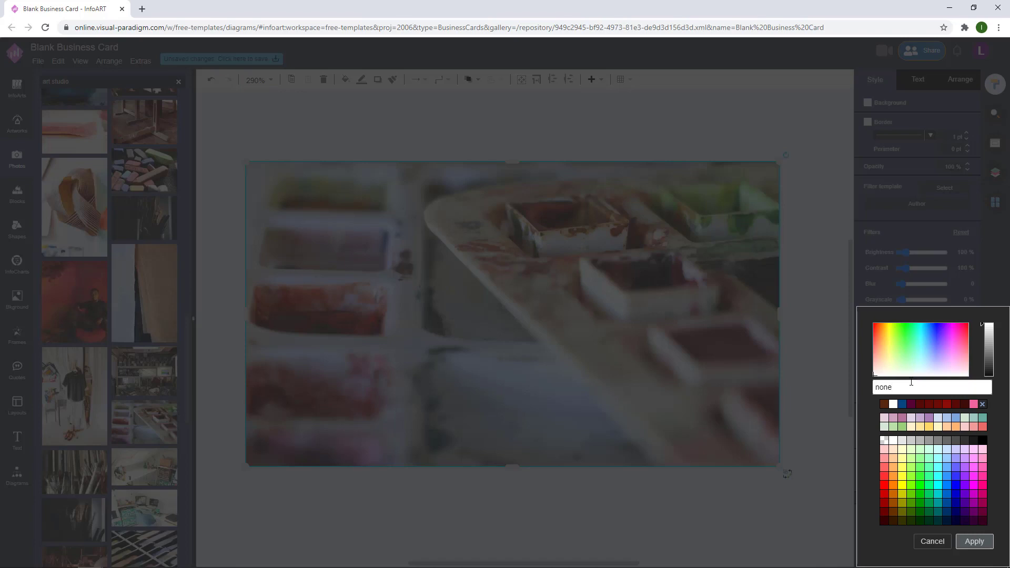
pyautogui.click(972, 404)
pyautogui.moveTo(988, 361)
pyautogui.mouseDown()
pyautogui.moveTo(988, 332)
pyautogui.moveTo(988, 346)
pyautogui.mouseUp()
pyautogui.click(974, 542)
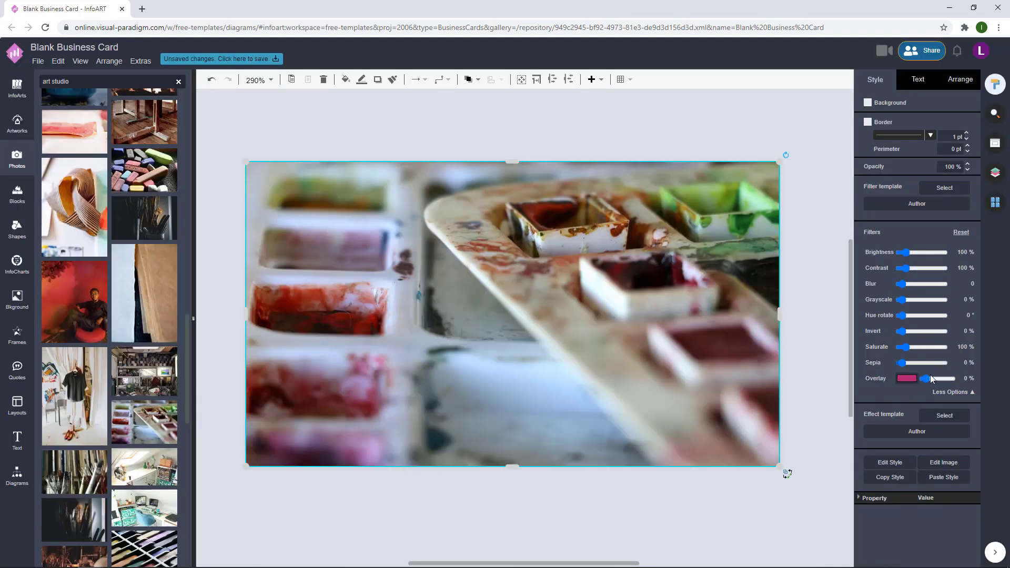
pyautogui.moveTo(926, 379); pyautogui.dragTo(941, 382)
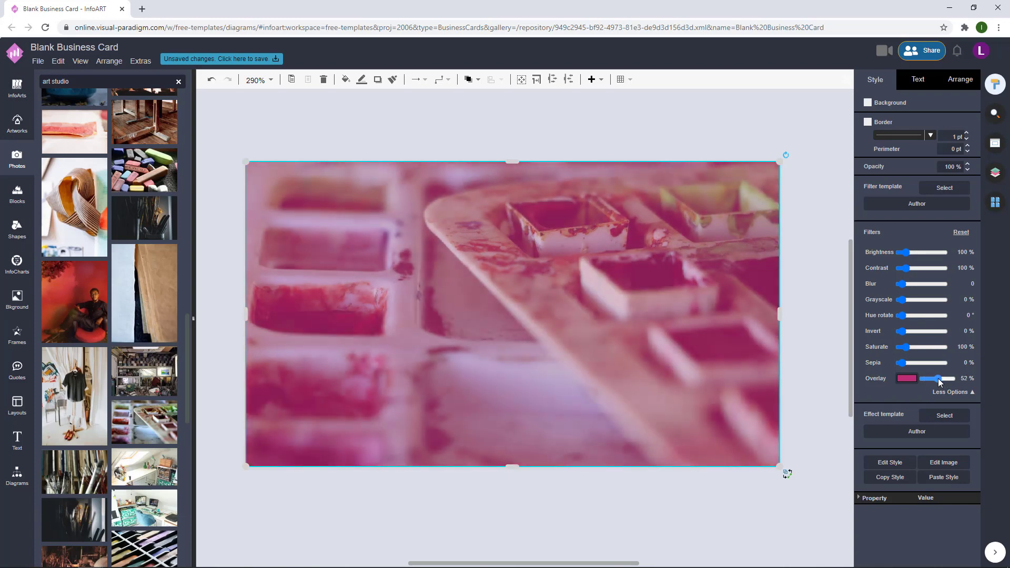
pyautogui.click(547, 151)
pyautogui.scroll(-1, 547, 151)
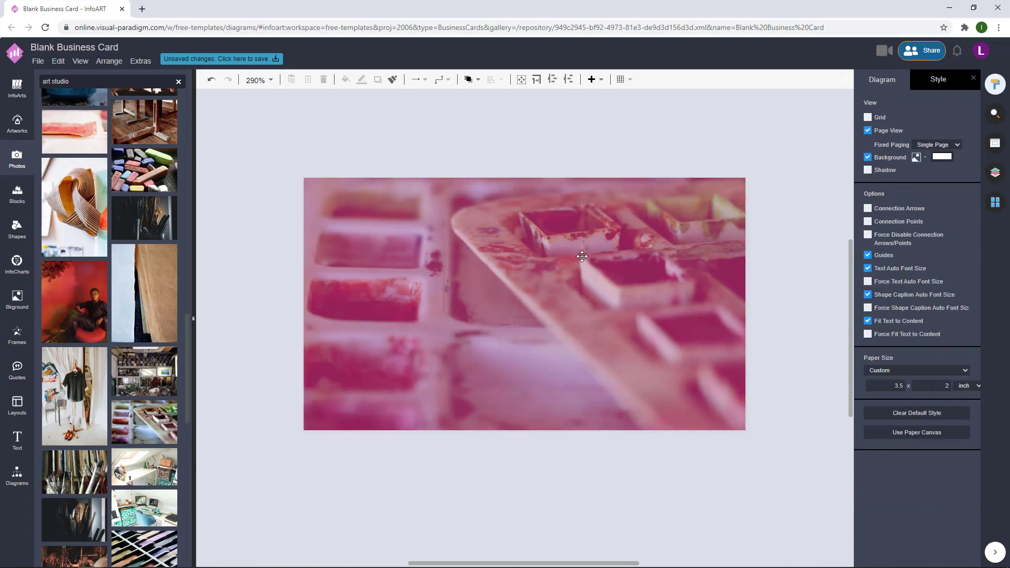
# - Add a text box on the card reading 'ANN ART' with 'STUDIO' on a second line
pyautogui.doubleClick(370, 142)
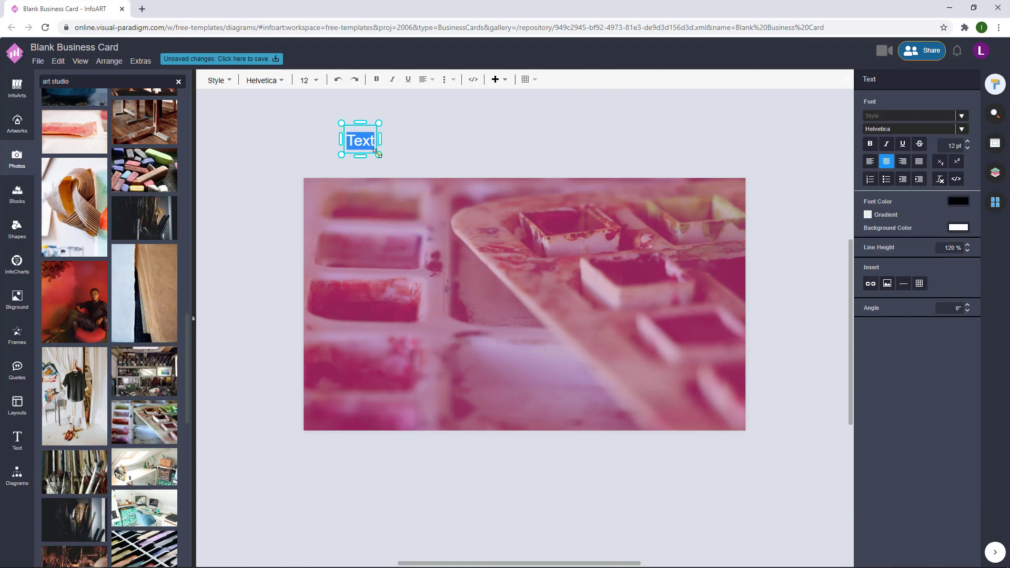
pyautogui.moveTo(536, 149); pyautogui.dragTo(555, 288)
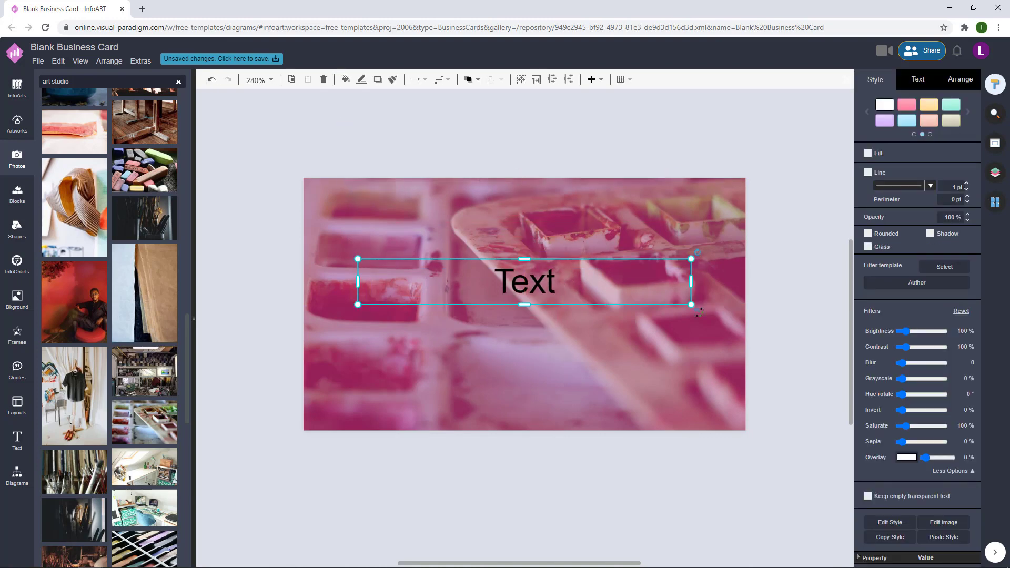
pyautogui.doubleClick(530, 274)
pyautogui.write('KABU')
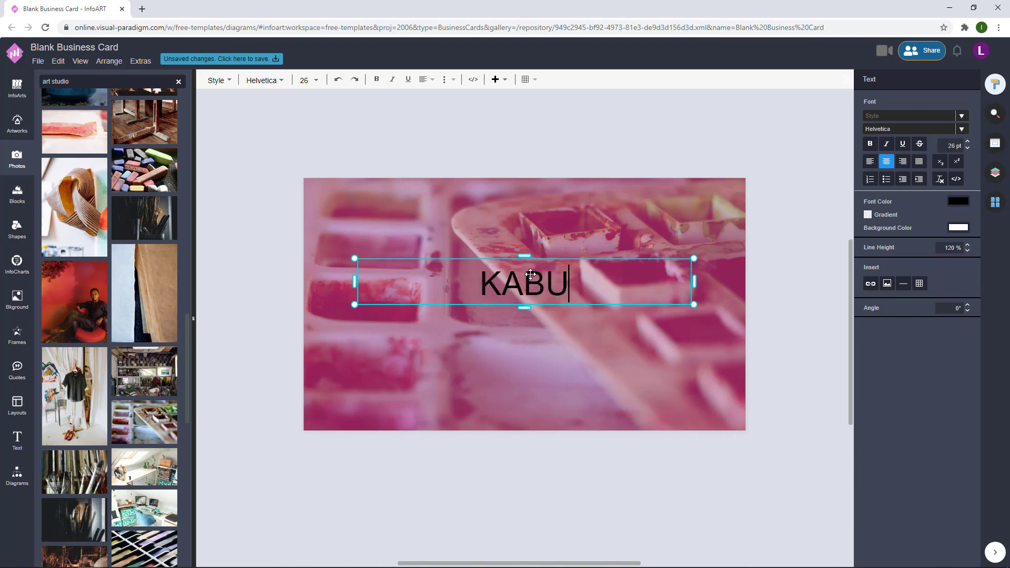
pyautogui.press('BackSpace')
pyautogui.write('I')
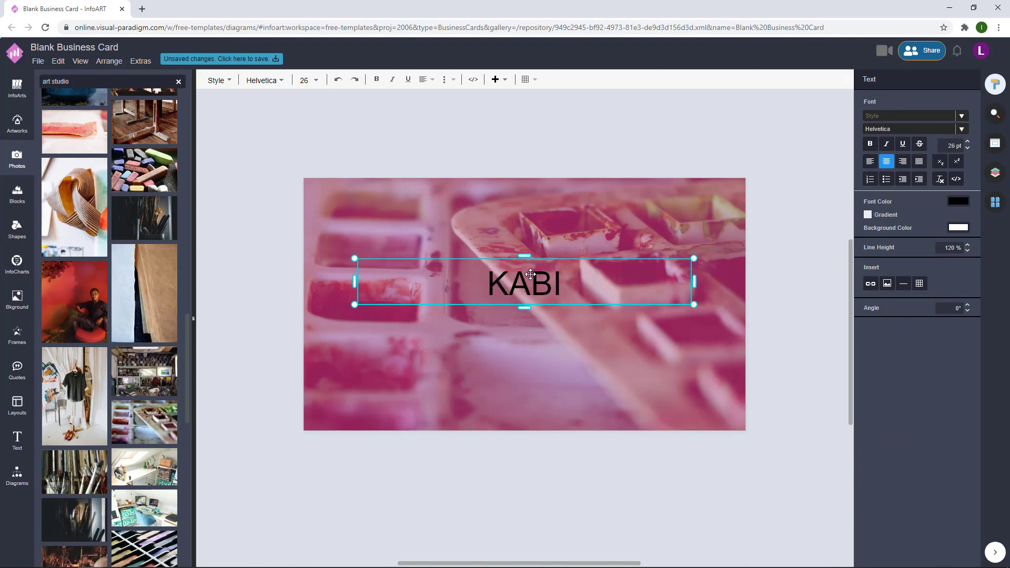
pyautogui.press('BackSpace')
pyautogui.press('BackSpace')
pyautogui.press('BackSpace')
pyautogui.press('BackSpace')
pyautogui.write('ANN ATY')
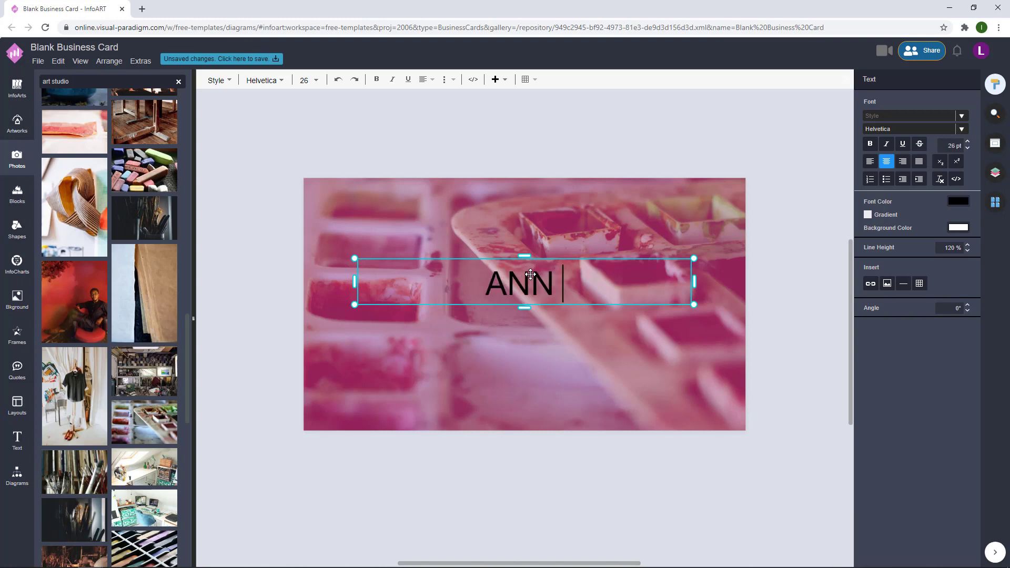
pyautogui.press('BackSpace')
pyautogui.press('BackSpace')
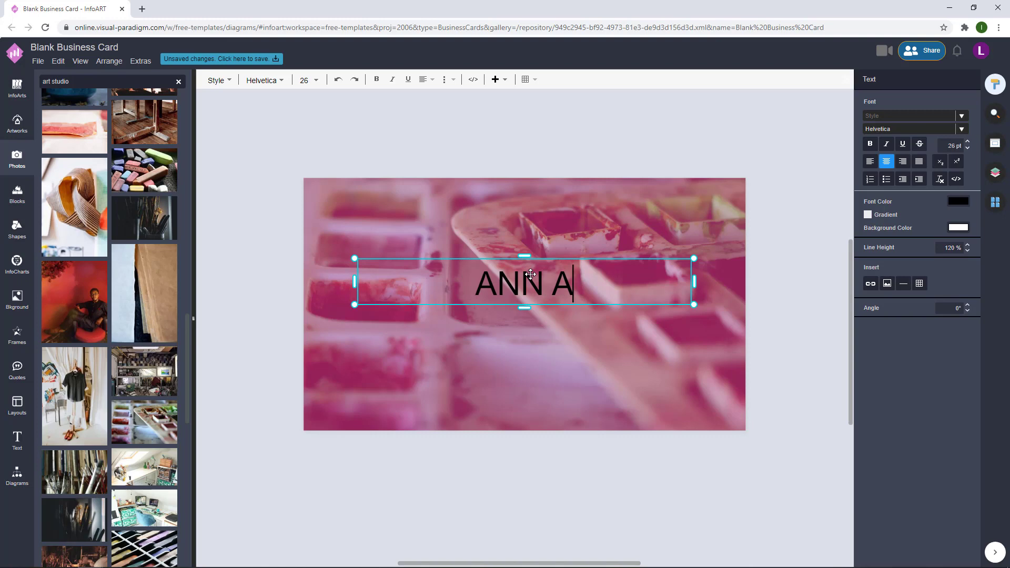
pyautogui.write('RT')
pyautogui.press('Return')
pyautogui.write('STUDIO')
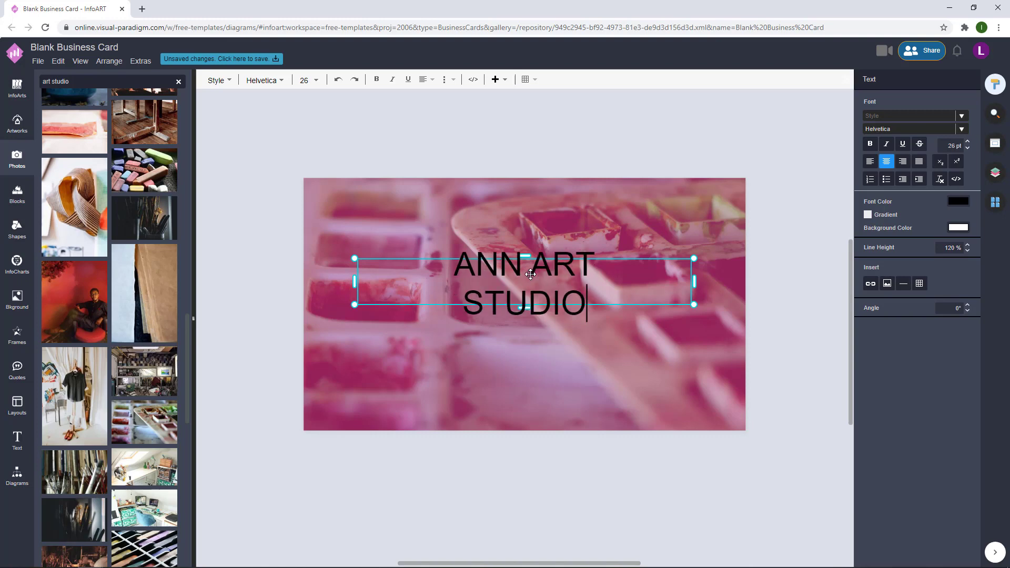
pyautogui.click(552, 291)
# - Narrow and enlarge the heading box, then move it lower on the card
pyautogui.doubleClick(552, 291)
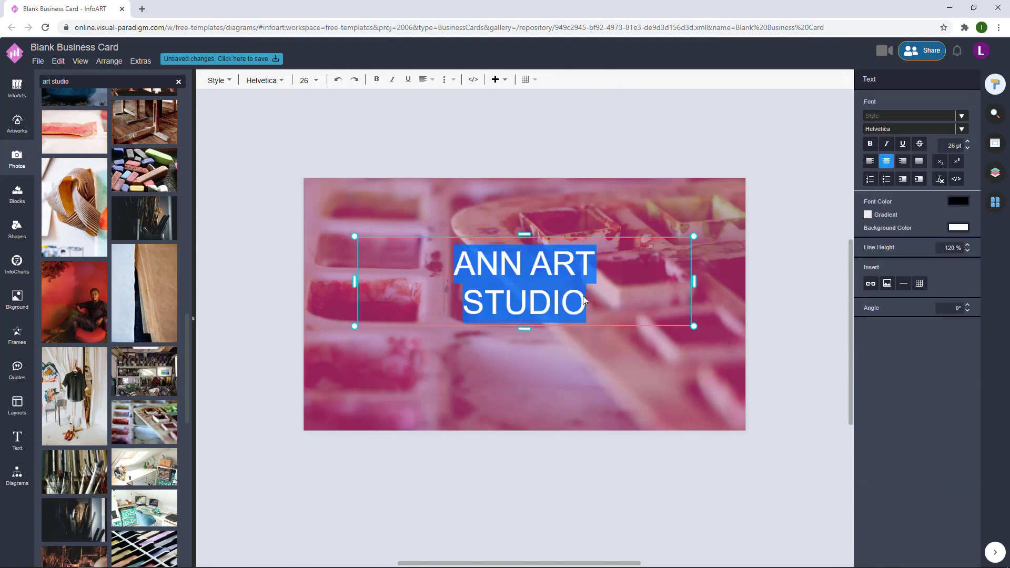
pyautogui.moveTo(695, 283); pyautogui.dragTo(602, 344)
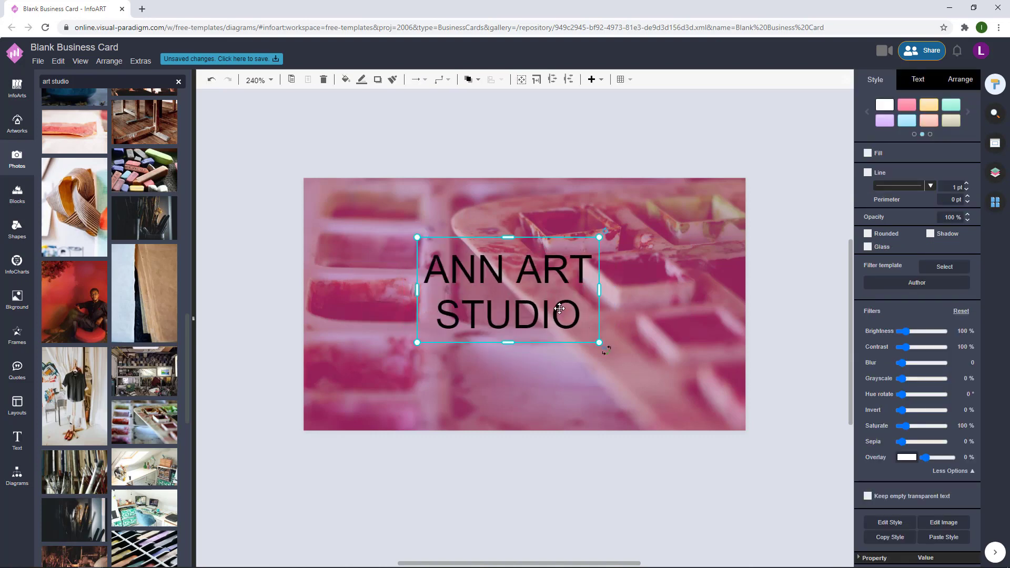
pyautogui.doubleClick(557, 308)
pyautogui.click(756, 220)
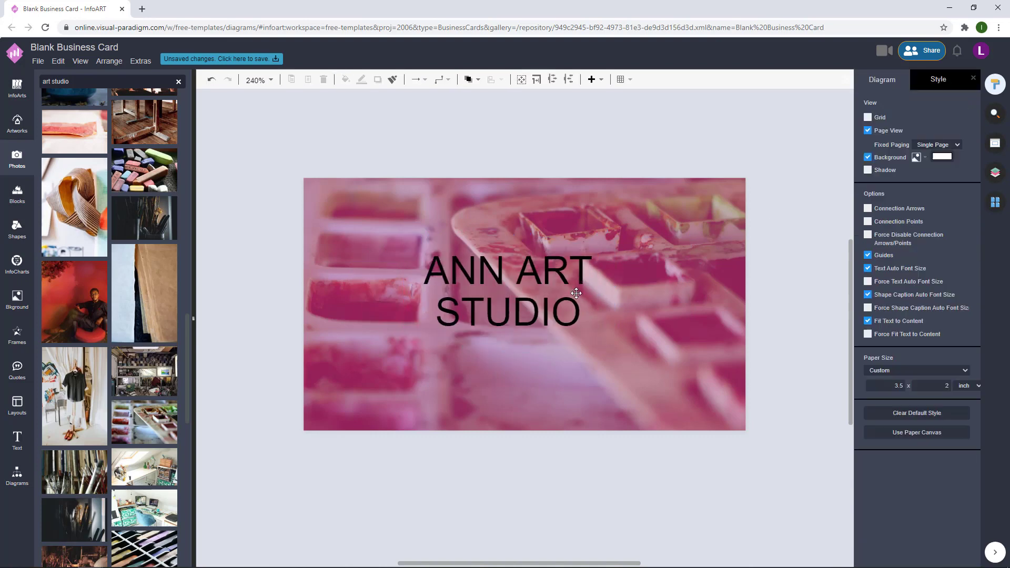
pyautogui.moveTo(559, 291); pyautogui.dragTo(576, 298)
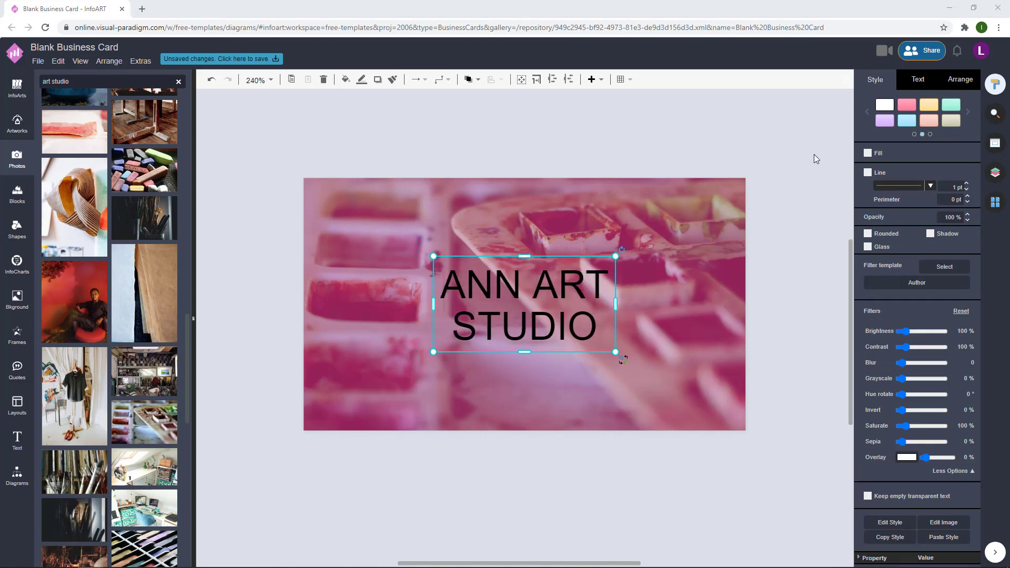
# - Remove the STUDIO line from the heading and duplicate the box below it
pyautogui.doubleClick(600, 326)
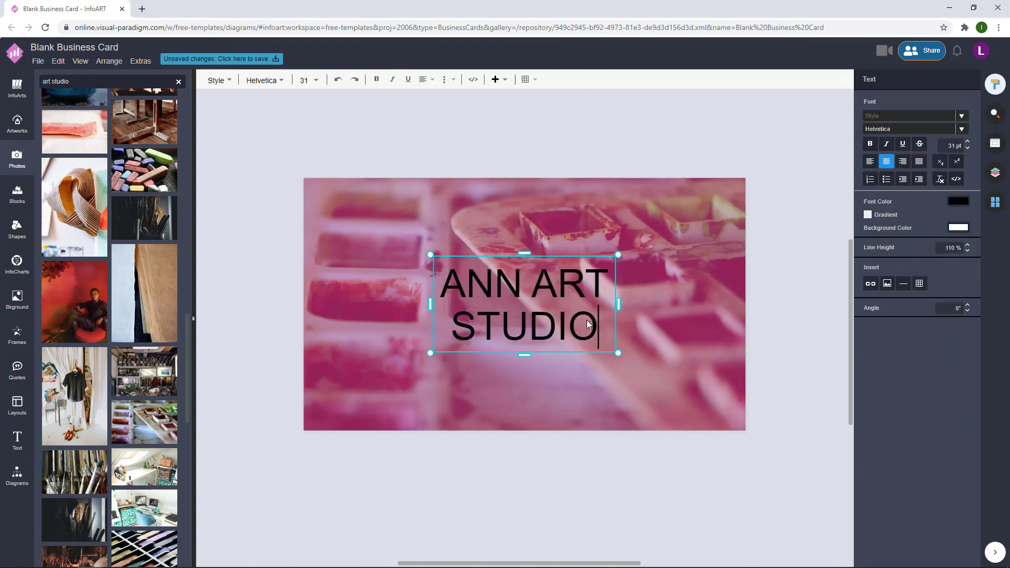
pyautogui.moveTo(599, 327); pyautogui.dragTo(452, 330)
pyautogui.press('BackSpace')
pyautogui.press('BackSpace')
pyautogui.press('BackSpace')
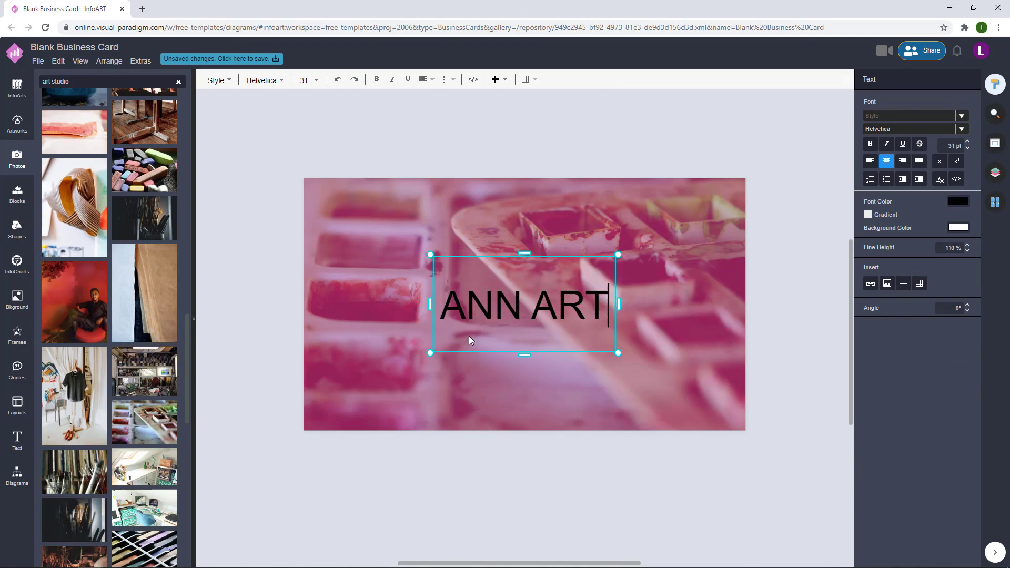
pyautogui.write('T')
pyautogui.click(768, 286)
pyautogui.moveTo(612, 284); pyautogui.dragTo(395, 335)
# - Change the duplicate to 'STUDIO', place it under the title, and move both up
pyautogui.doubleClick(387, 352)
pyautogui.write('S')
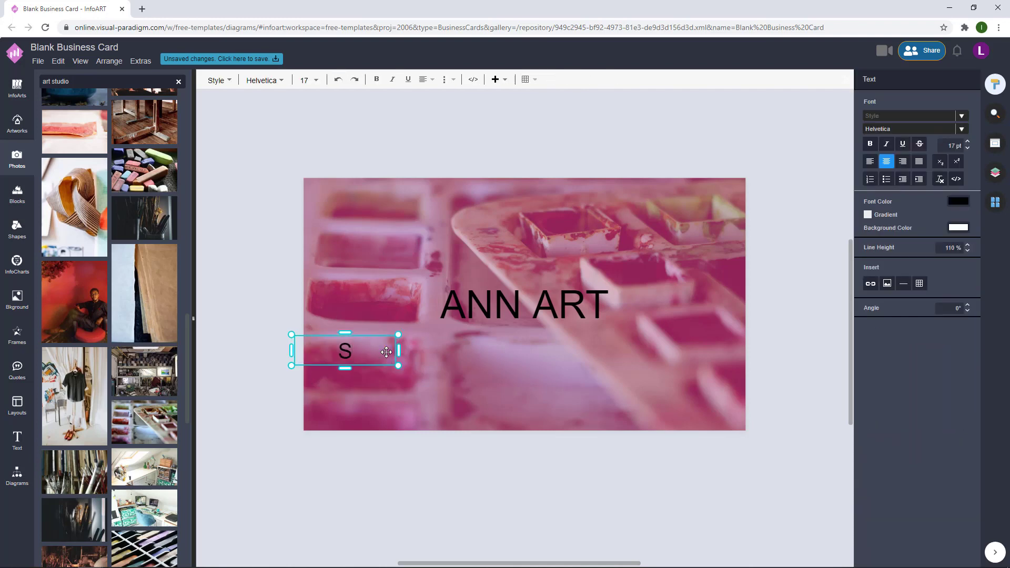
pyautogui.write('TUDIO')
pyautogui.press('Escape')
pyautogui.moveTo(371, 349); pyautogui.dragTo(547, 342)
pyautogui.keyDown('shift'); pyautogui.click(569, 300); pyautogui.keyUp('shift')
pyautogui.moveTo(569, 299); pyautogui.dragTo(570, 289)
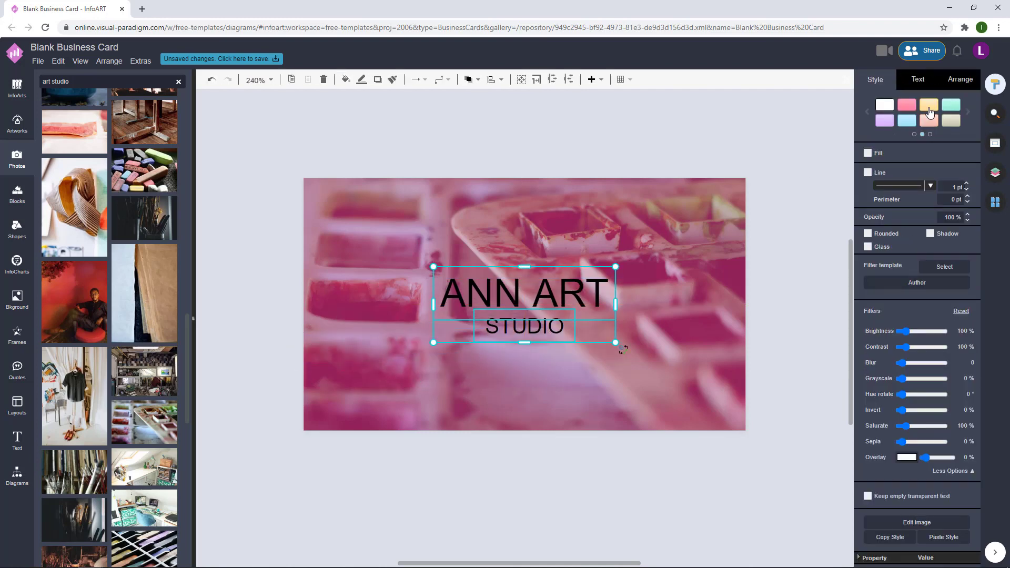
# - Set the title and subtitle font to Bebas Neue
pyautogui.click(918, 79)
pyautogui.click(948, 116)
pyautogui.scroll(-5, 893, 232)
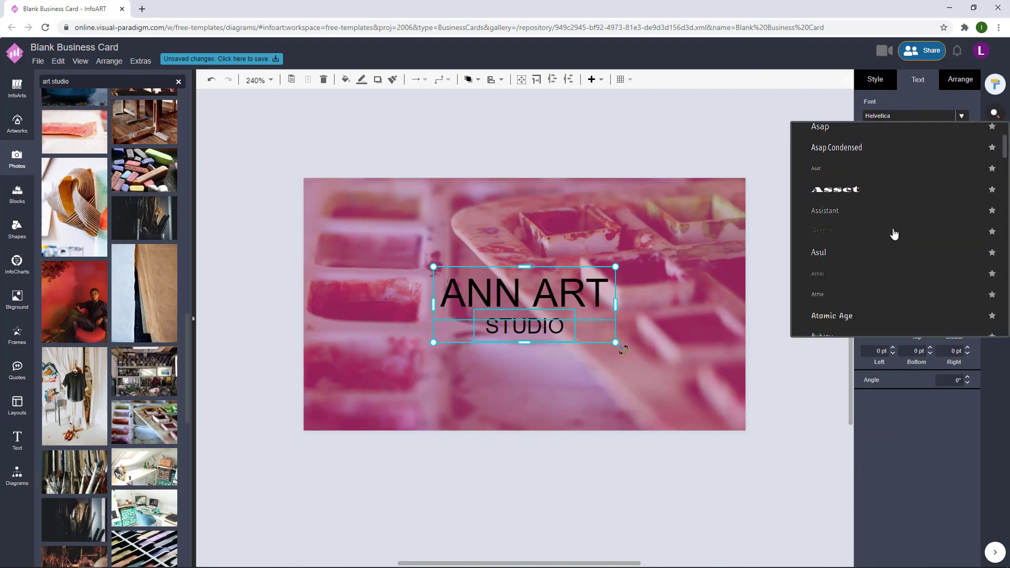
pyautogui.scroll(-6, 893, 233)
pyautogui.click(870, 196)
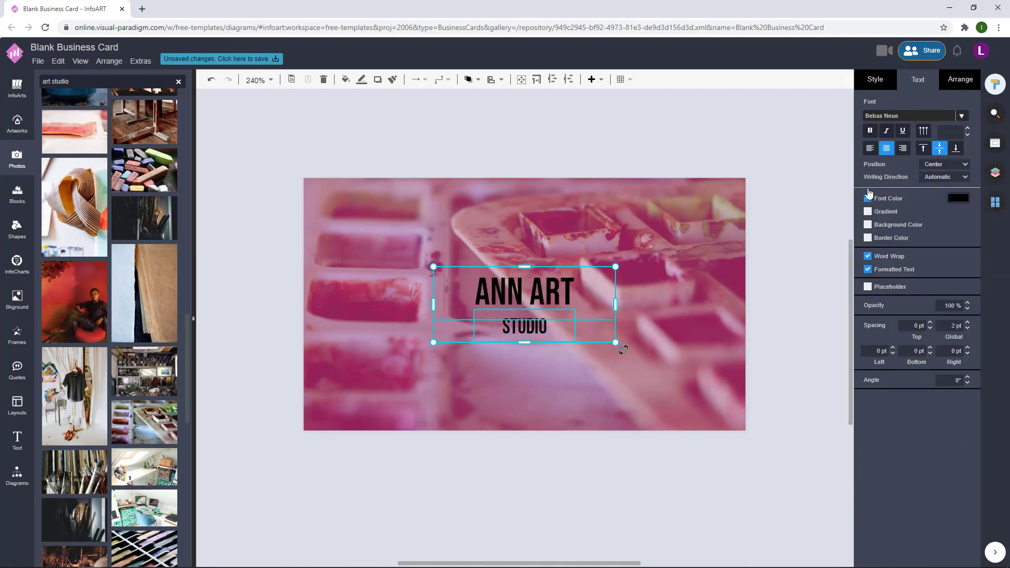
# - Move STUDIO closer beneath the title and make both lines white FFFFFF
pyautogui.click(757, 291)
pyautogui.click(578, 329)
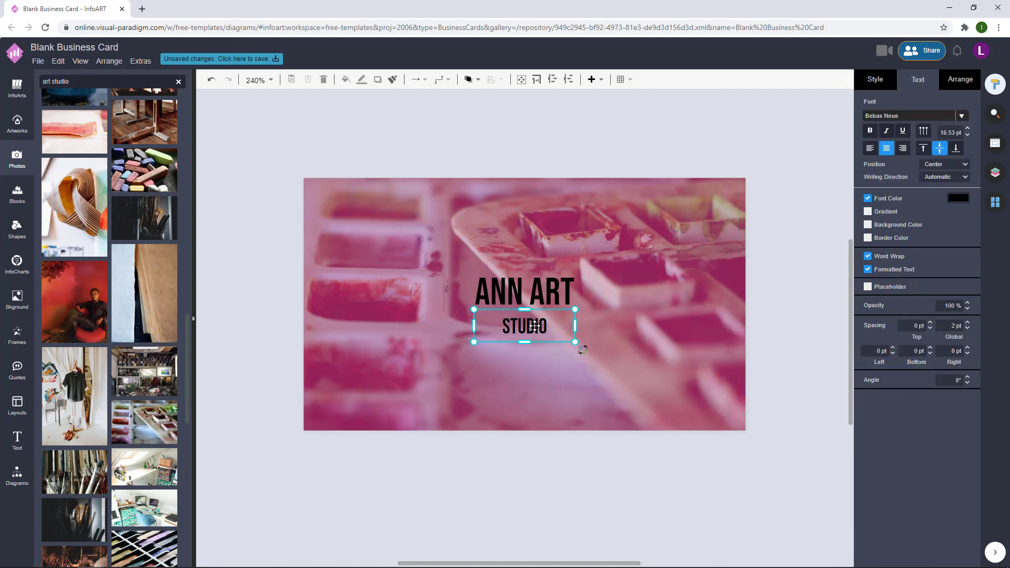
pyautogui.moveTo(578, 329); pyautogui.dragTo(556, 307)
pyautogui.click(958, 197)
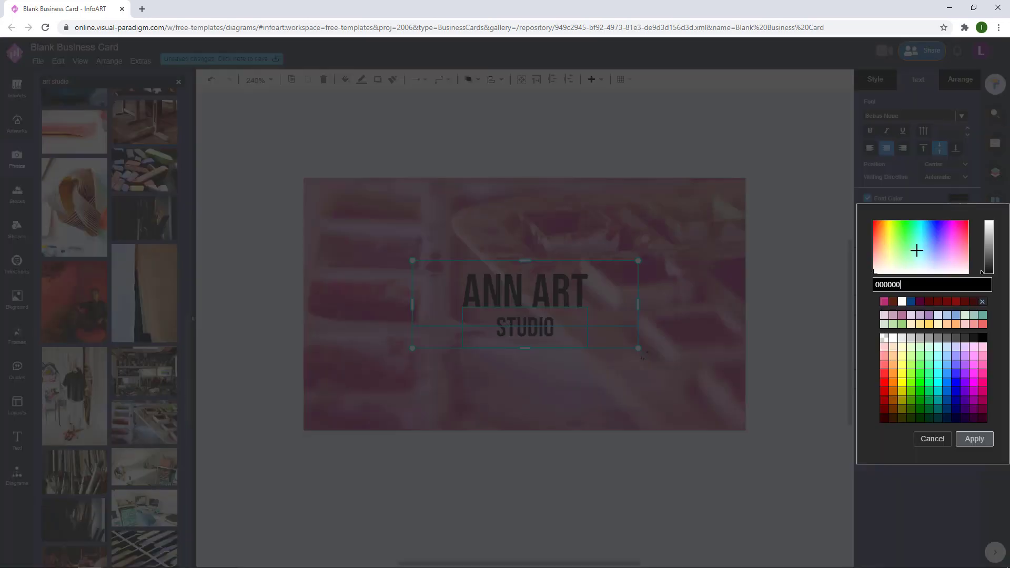
pyautogui.click(902, 301)
pyautogui.click(973, 438)
pyautogui.click(768, 281)
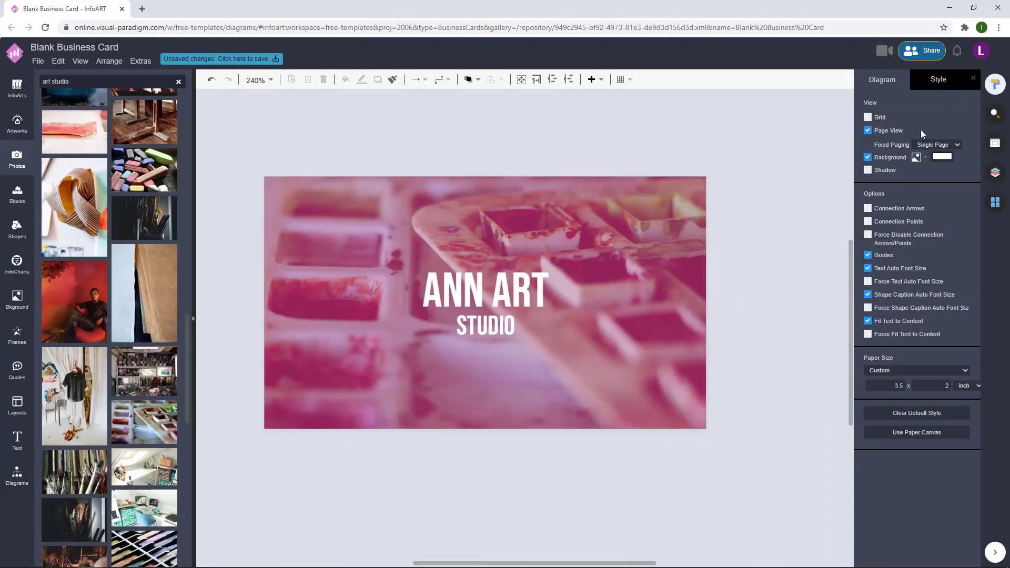
# - Show the Layers list and add a new text box above the card
pyautogui.click(995, 172)
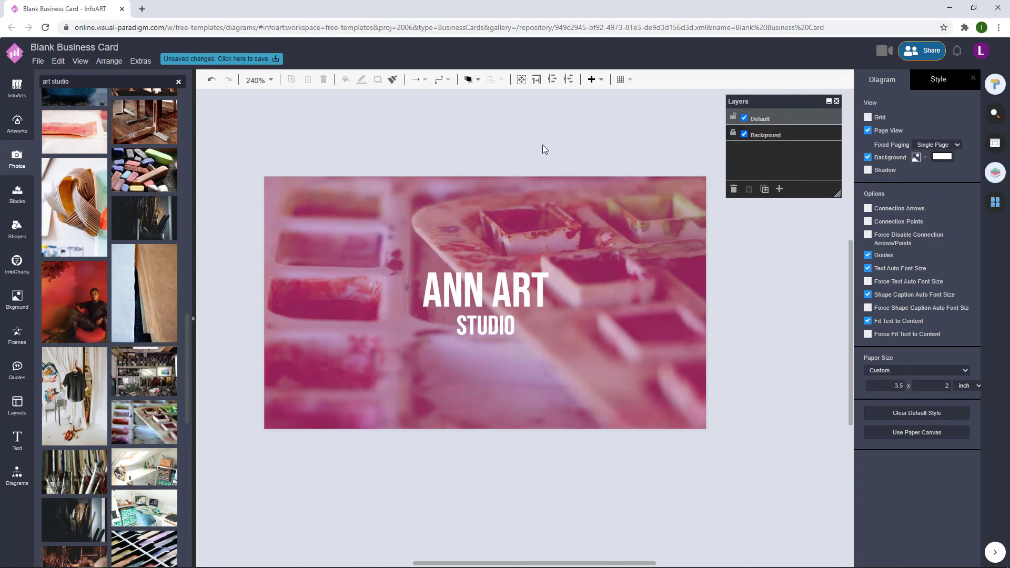
pyautogui.doubleClick(409, 139)
pyautogui.moveTo(396, 149); pyautogui.dragTo(450, 140)
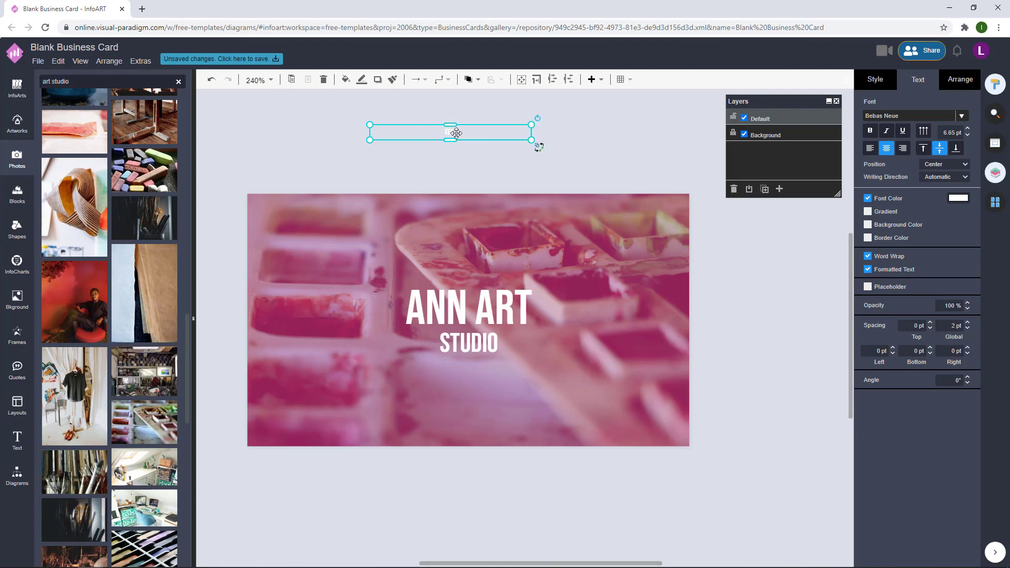
# - Type the owner's full name into the new text box
pyautogui.doubleClick(456, 133)
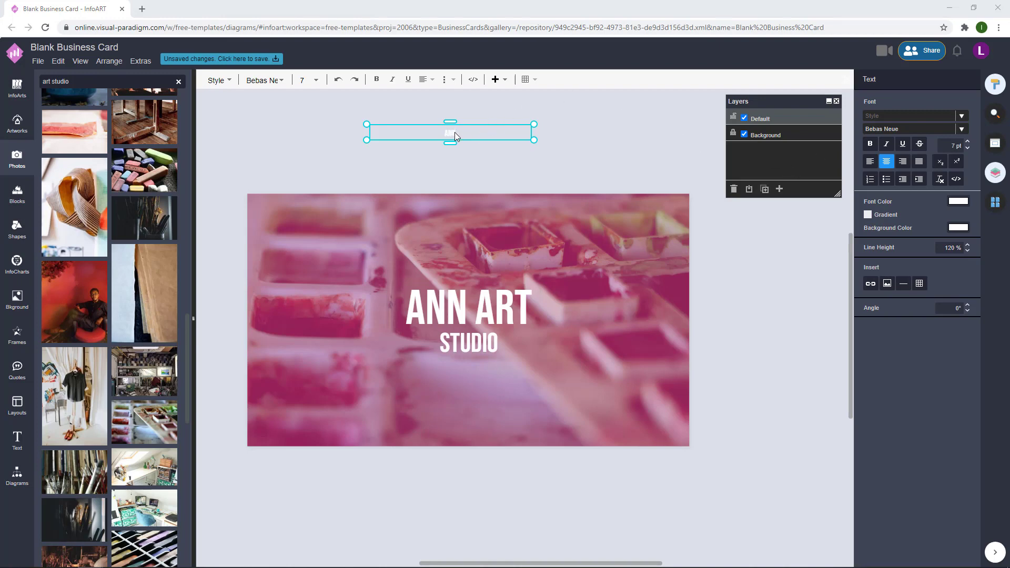
pyautogui.write('A')
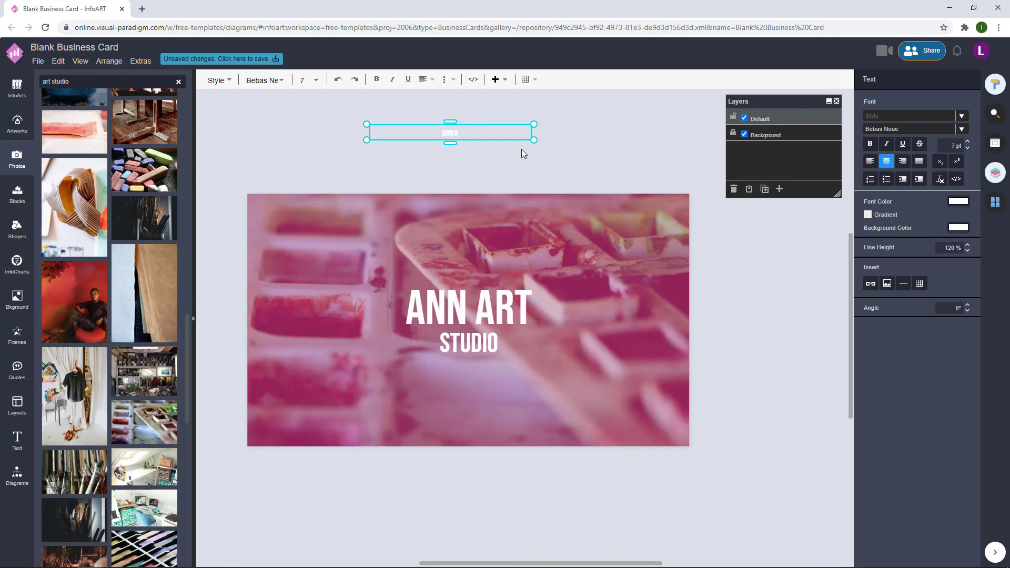
pyautogui.write('AI')
pyautogui.press('BackSpace')
pyautogui.press('BackSpace')
pyautogui.press('BackSpace')
pyautogui.press('BackSpace')
pyautogui.write('K')
pyautogui.press('BackSpace')
pyautogui.write('L. KAIBA')
# - Resize the misspelled name text and move it onto the card
pyautogui.click(528, 162)
pyautogui.click(469, 133)
pyautogui.moveTo(533, 139); pyautogui.dragTo(536, 173)
pyautogui.moveTo(451, 174); pyautogui.dragTo(500, 222)
pyautogui.moveTo(548, 197); pyautogui.dragTo(485, 214)
pyautogui.click(589, 133)
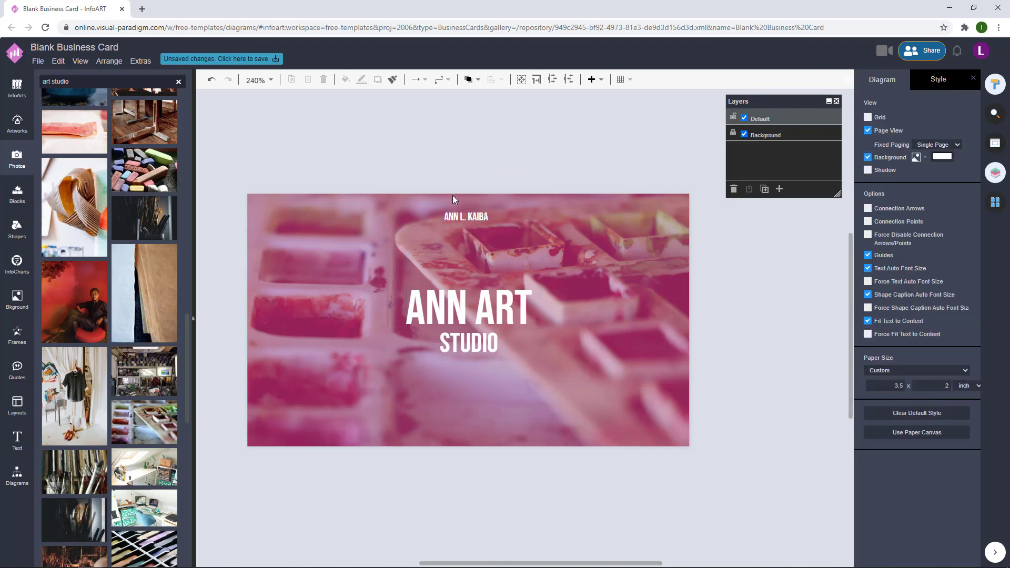
# - Replace it with a new text box holding the corrected owner's name at the card top
pyautogui.doubleClick(425, 149)
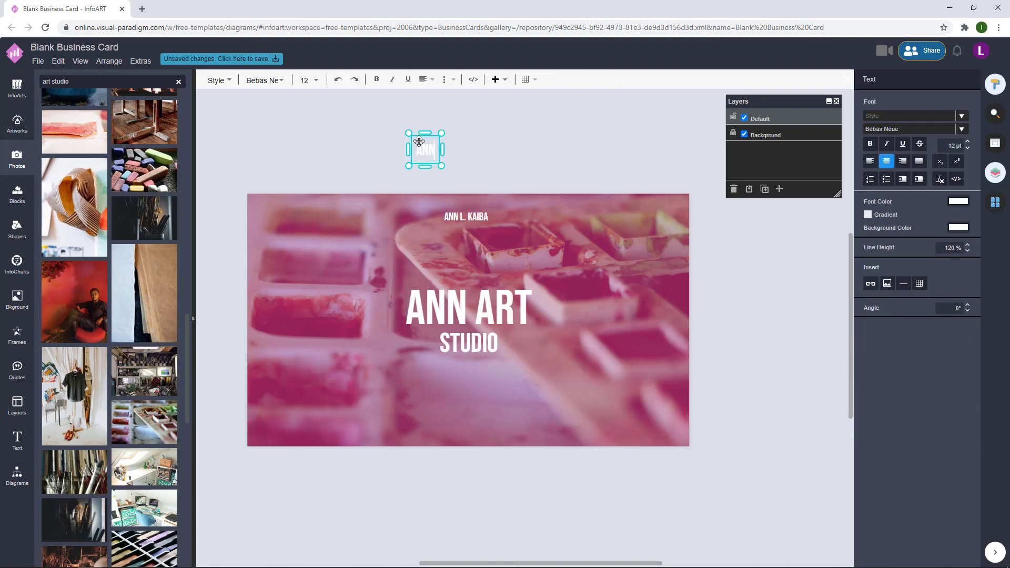
pyautogui.press('Escape')
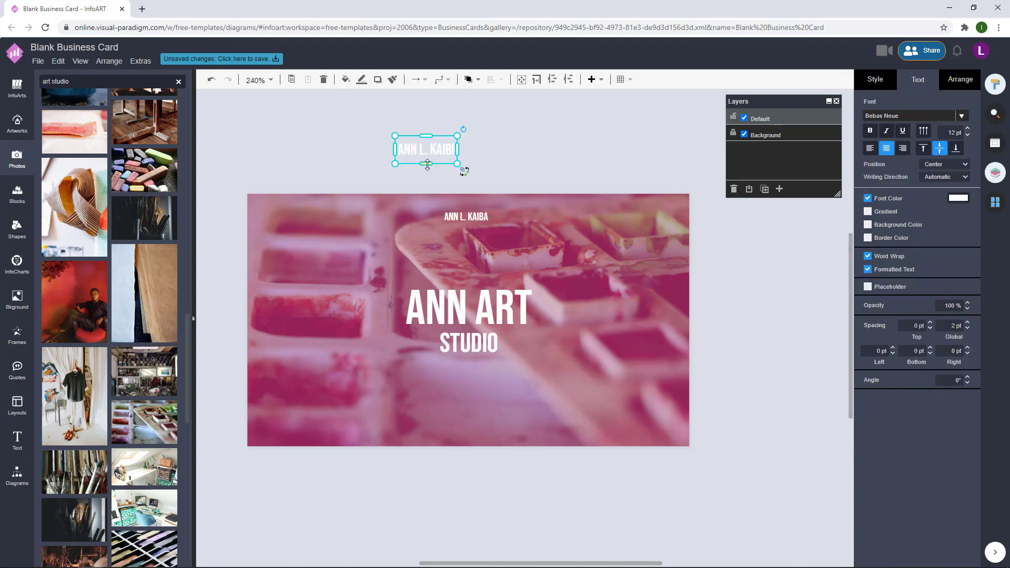
pyautogui.click(466, 216)
pyautogui.press('Delete')
pyautogui.moveTo(440, 147); pyautogui.dragTo(476, 221)
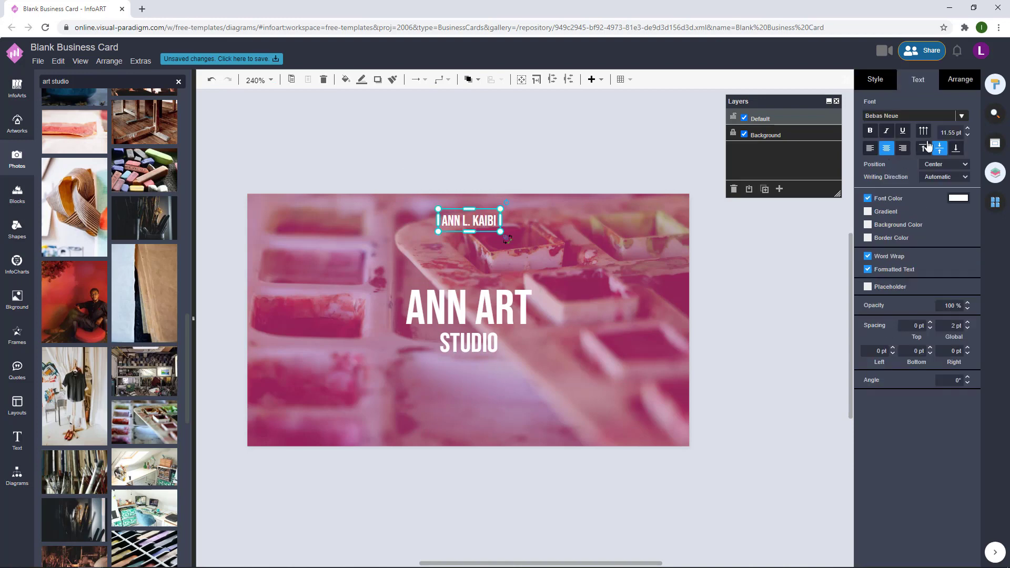
# - Try Architects Daughter on the name, undo it, then apply Archivo Narrow
pyautogui.click(963, 115)
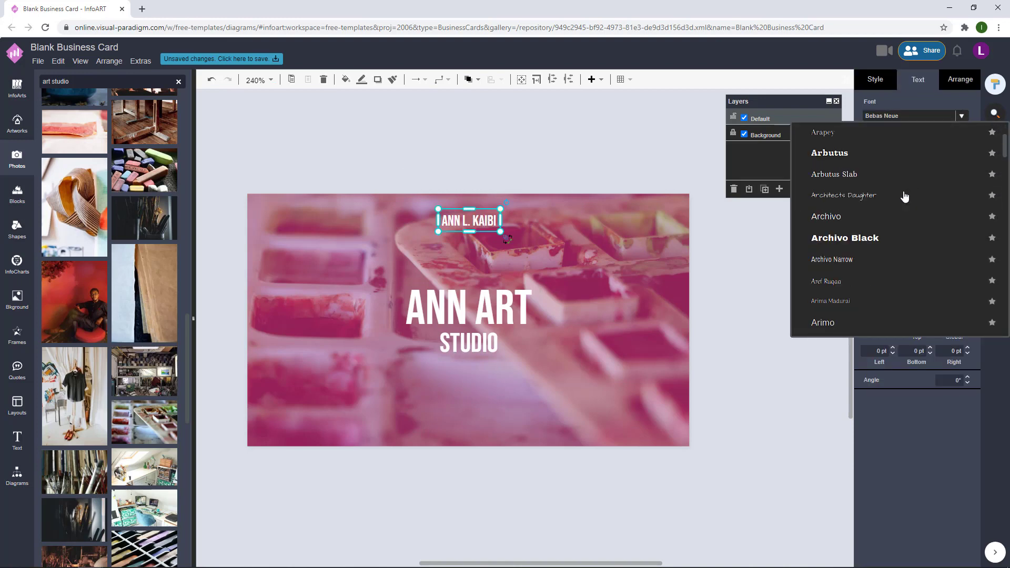
pyautogui.click(904, 196)
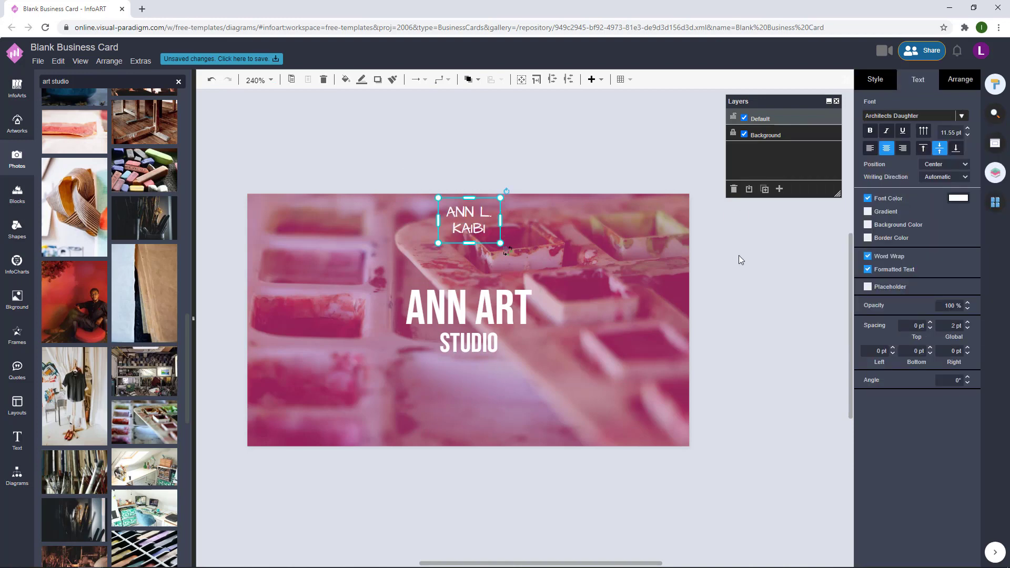
pyautogui.click(514, 187)
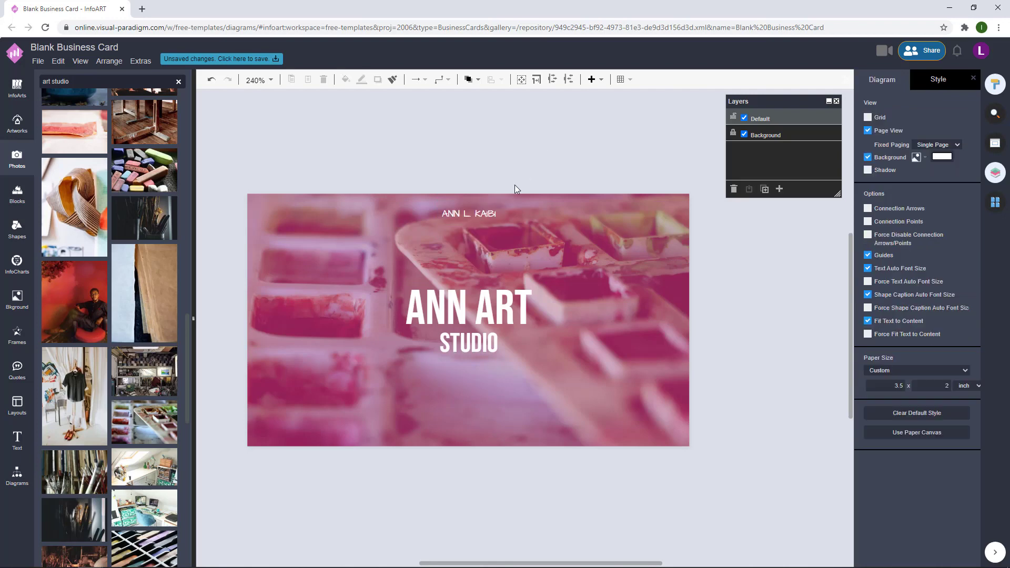
pyautogui.hotkey('ctrl', 'z')
pyautogui.click(489, 218)
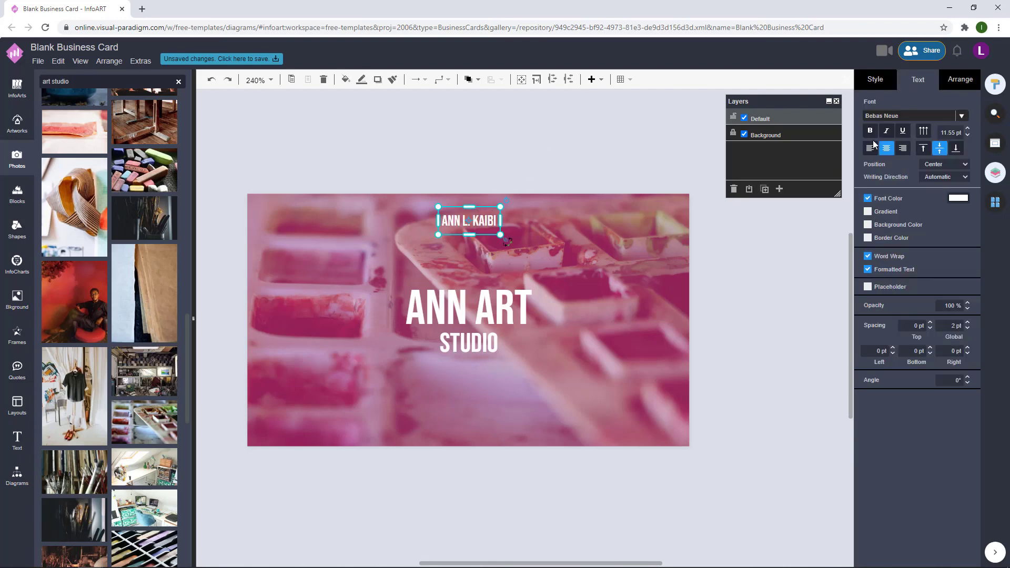
pyautogui.click(962, 116)
pyautogui.click(904, 227)
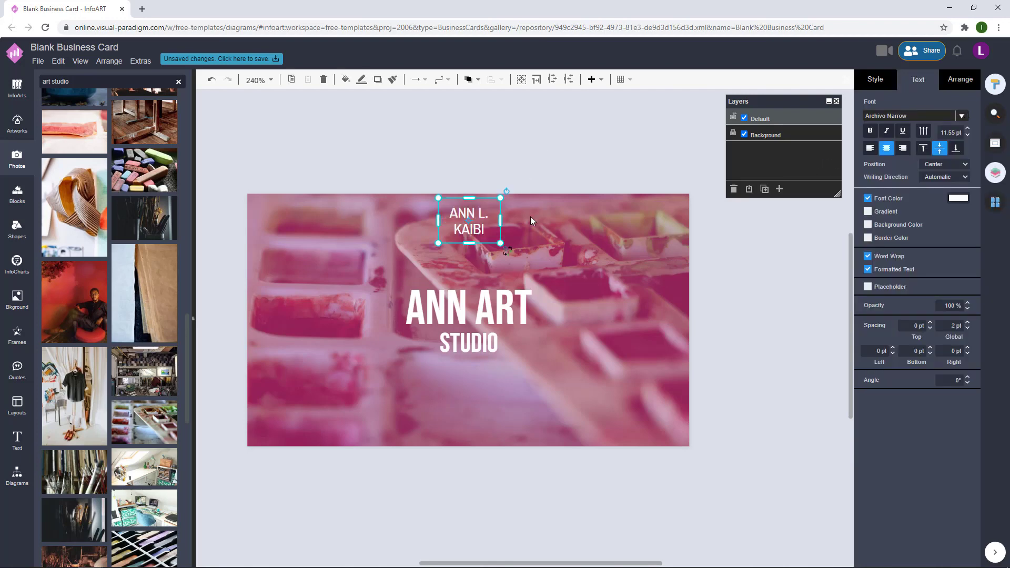
# - Change the name's font to Covered By Your Grace
pyautogui.click(962, 116)
pyautogui.scroll(-5, 898, 233)
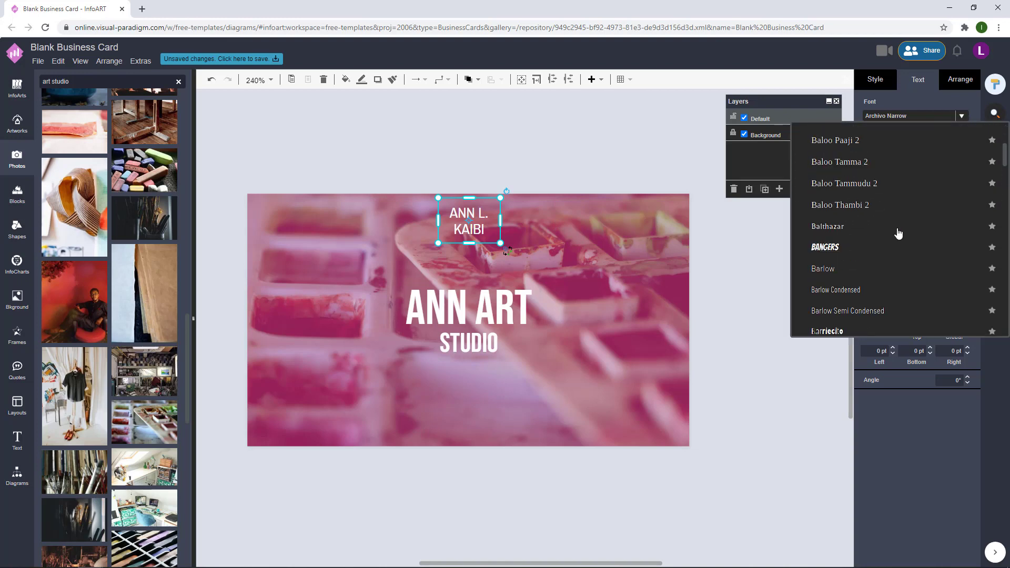
pyautogui.scroll(-15, 898, 233)
pyautogui.scroll(-10, 897, 233)
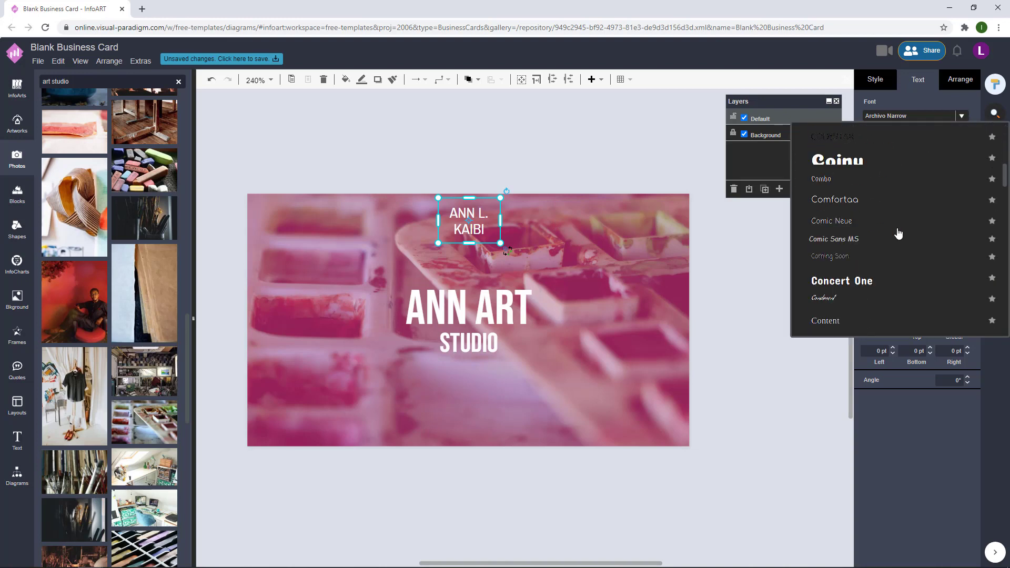
pyautogui.scroll(-5, 897, 233)
pyautogui.scroll(-3, 898, 233)
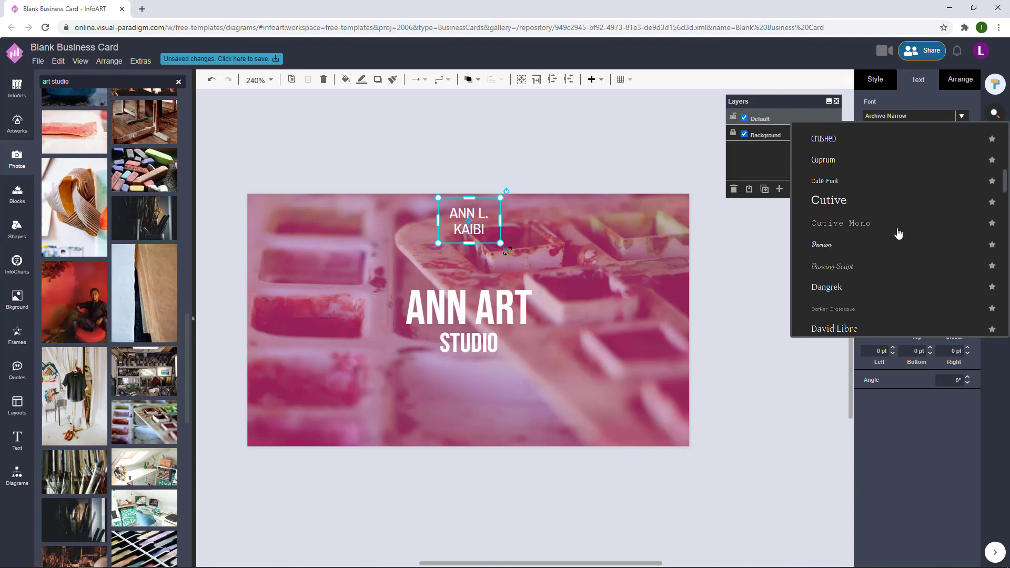
pyautogui.scroll(5, 897, 232)
pyautogui.click(893, 225)
# - Shrink the name to fit one line, fine-tune its position, and copy it to the card's bottom edge
pyautogui.click(708, 238)
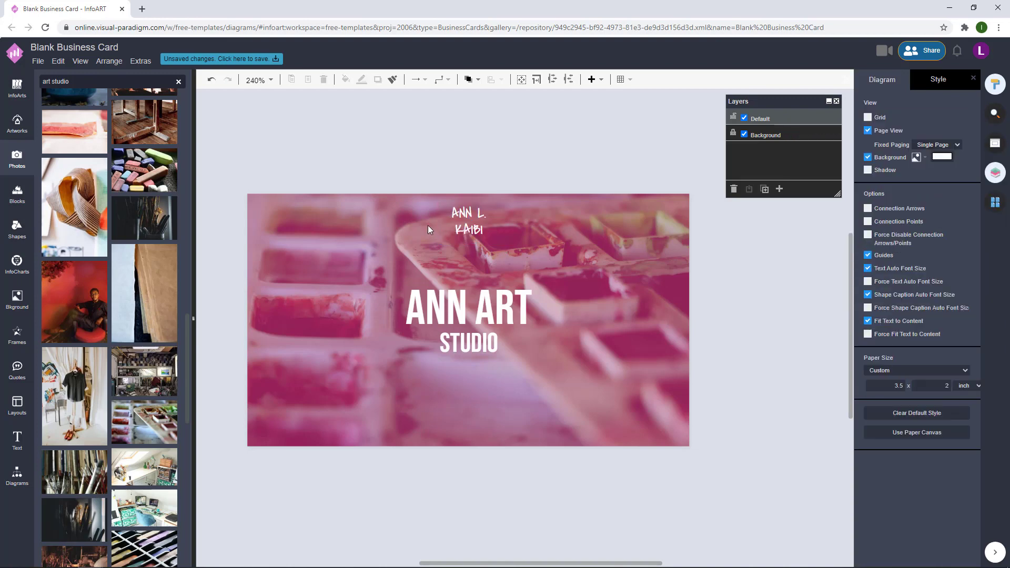
pyautogui.click(469, 233)
pyautogui.moveTo(501, 243); pyautogui.dragTo(495, 300)
pyautogui.click(541, 179)
pyautogui.click(552, 163)
pyautogui.click(565, 159)
pyautogui.click(593, 176)
pyautogui.click(494, 218)
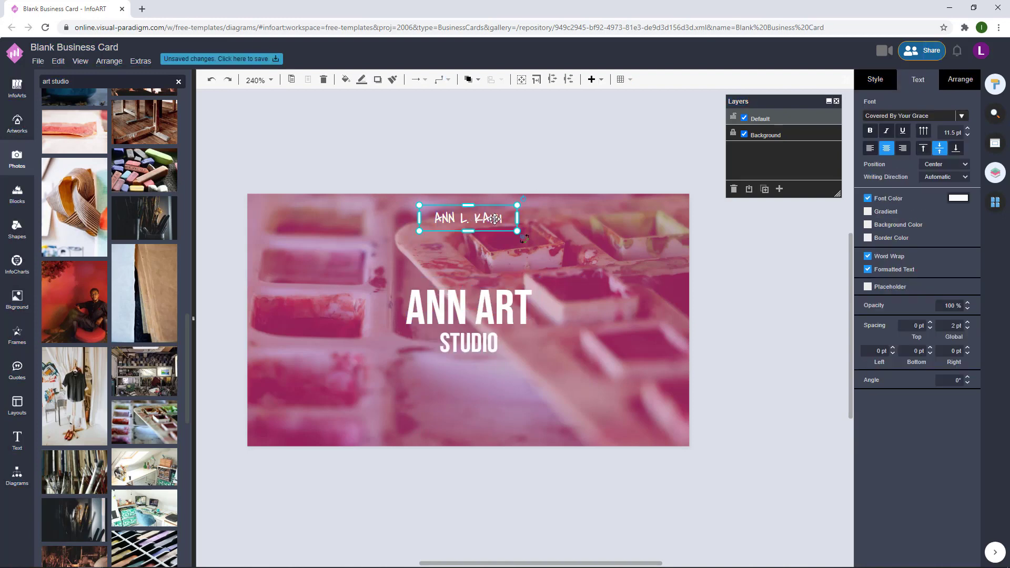
pyautogui.moveTo(495, 218); pyautogui.dragTo(495, 425)
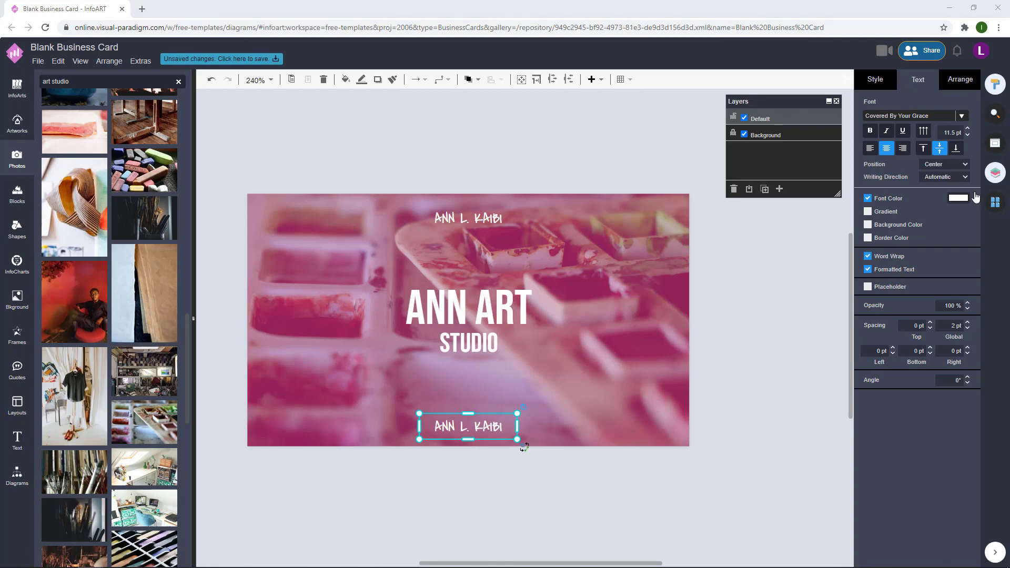
# - Change the bottom copy's text to 'ART TEACHER'
pyautogui.doubleClick(479, 429)
pyautogui.write('ART')
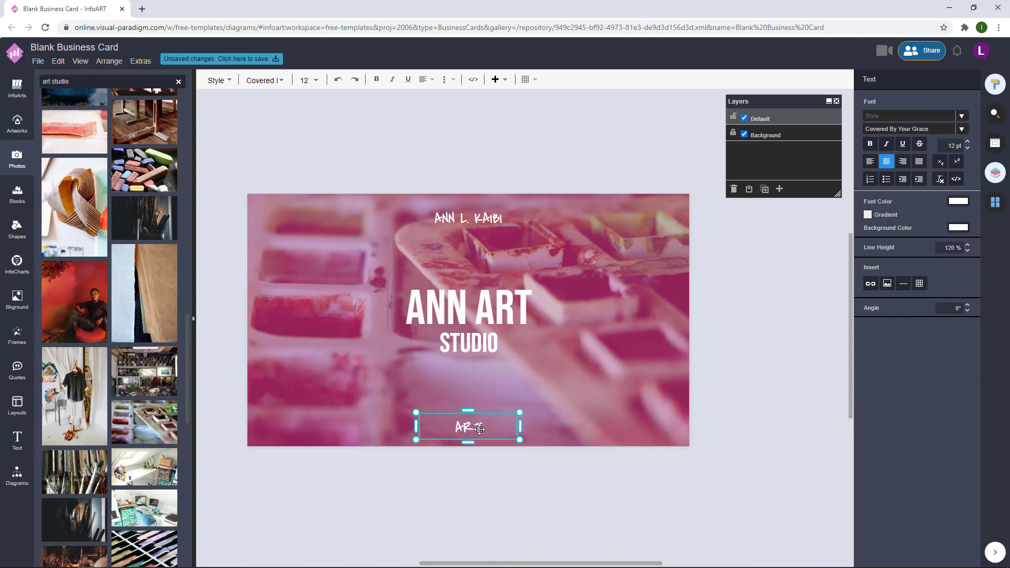
pyautogui.write(' TEACHER')
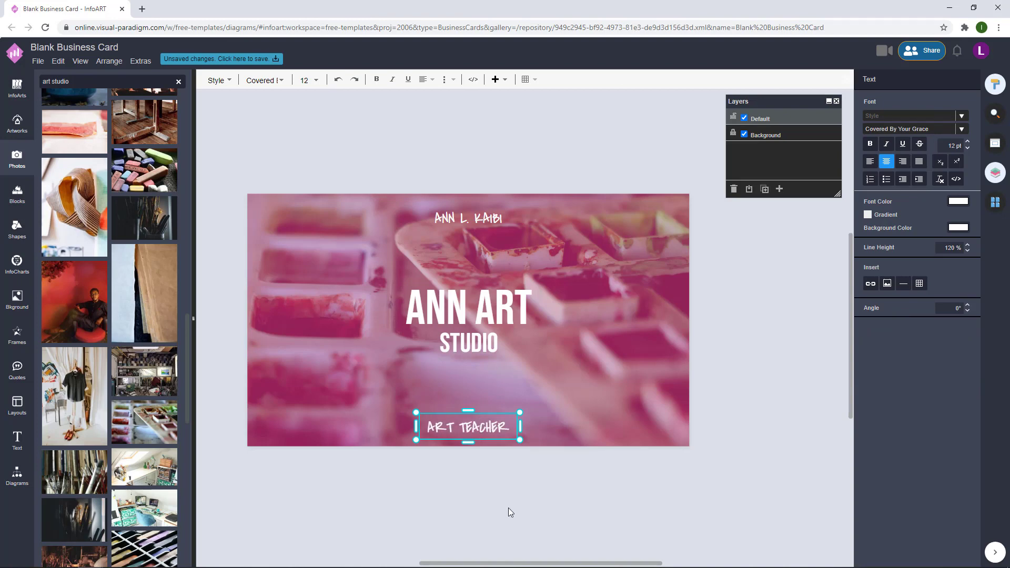
pyautogui.click(508, 507)
# - Copy it to the card's right edge as a vertical 'SINCE 2012' label
pyautogui.moveTo(465, 417); pyautogui.dragTo(626, 331)
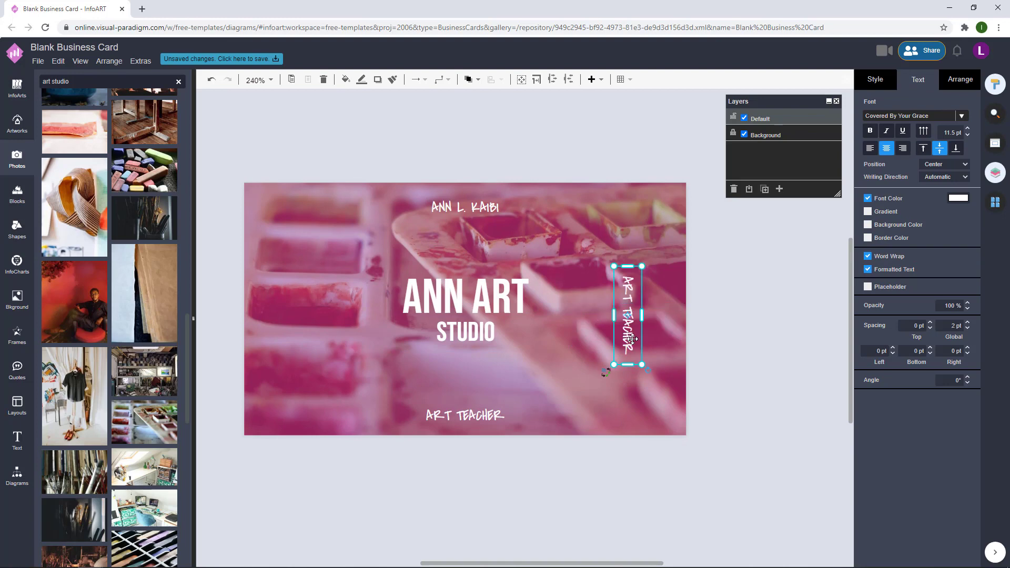
pyautogui.doubleClick(631, 339)
pyautogui.write('Es p')
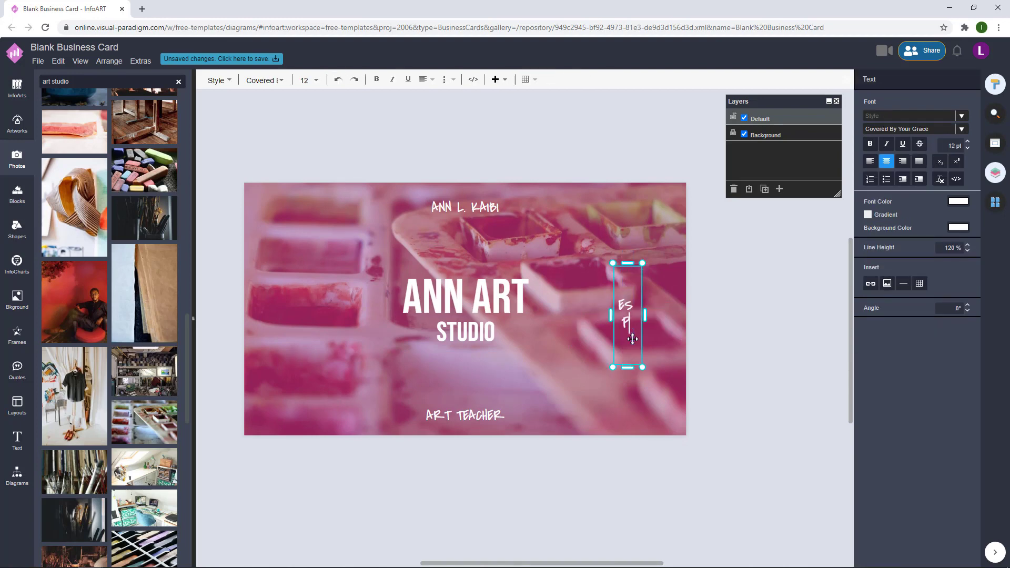
pyautogui.write('. 2010')
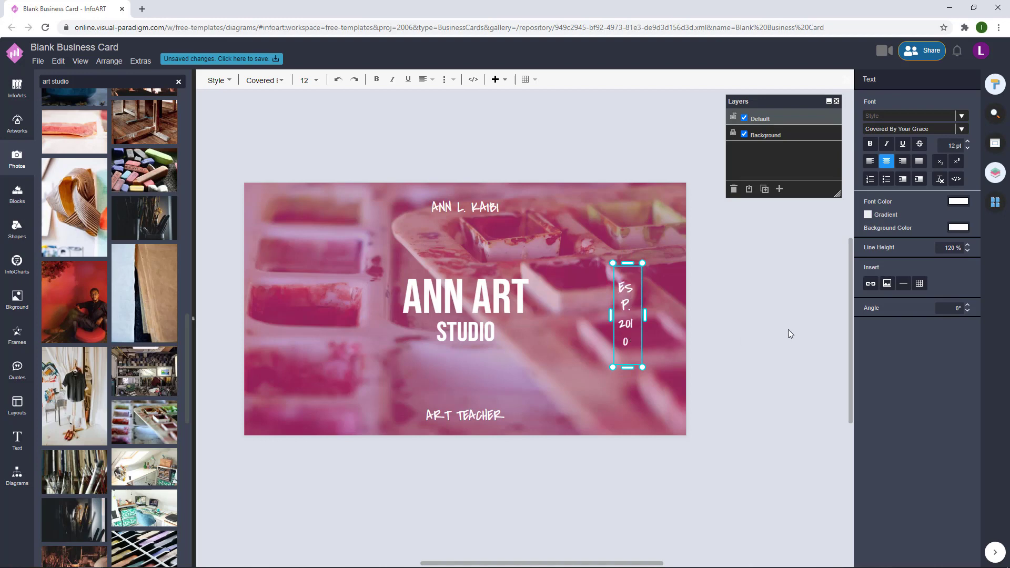
pyautogui.click(788, 330)
pyautogui.click(630, 322)
pyautogui.moveTo(630, 322); pyautogui.dragTo(658, 319)
pyautogui.doubleClick(659, 319)
pyautogui.write('SINCE 201')
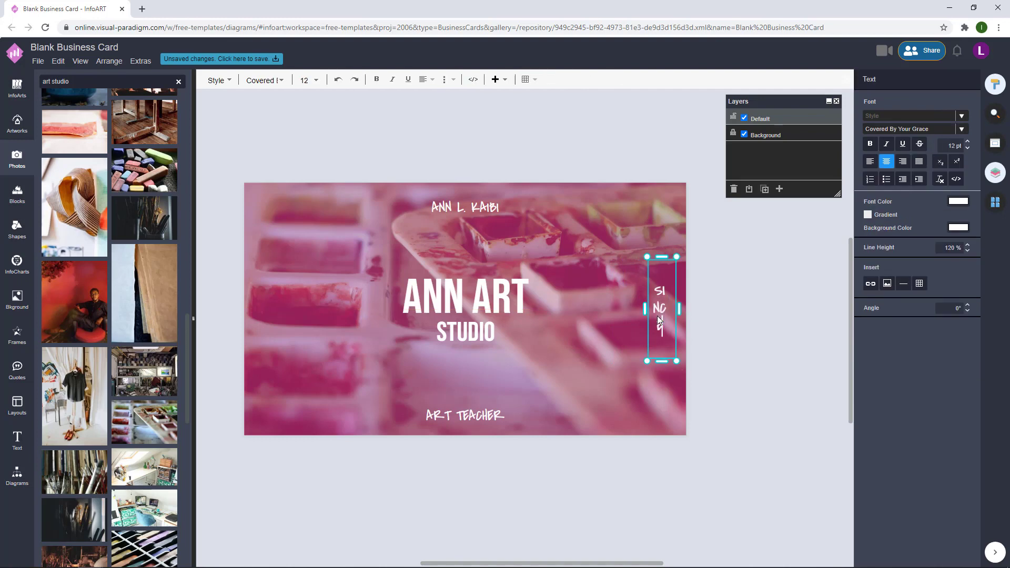
pyautogui.click(771, 330)
pyautogui.click(661, 325)
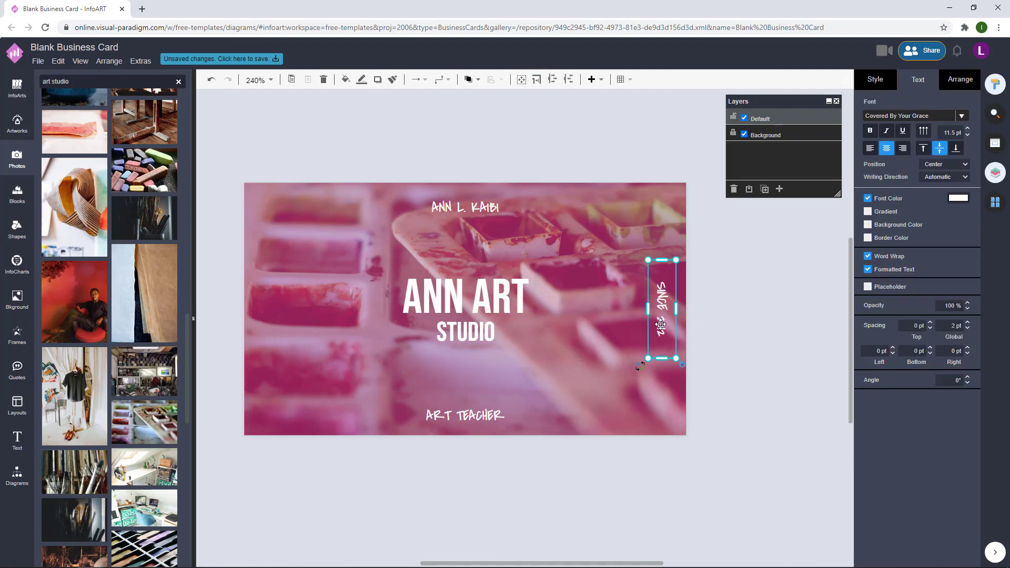
# - Copy the vertical label to the left edge and change it to 'ART IS LIFE'
pyautogui.moveTo(661, 324); pyautogui.dragTo(273, 301)
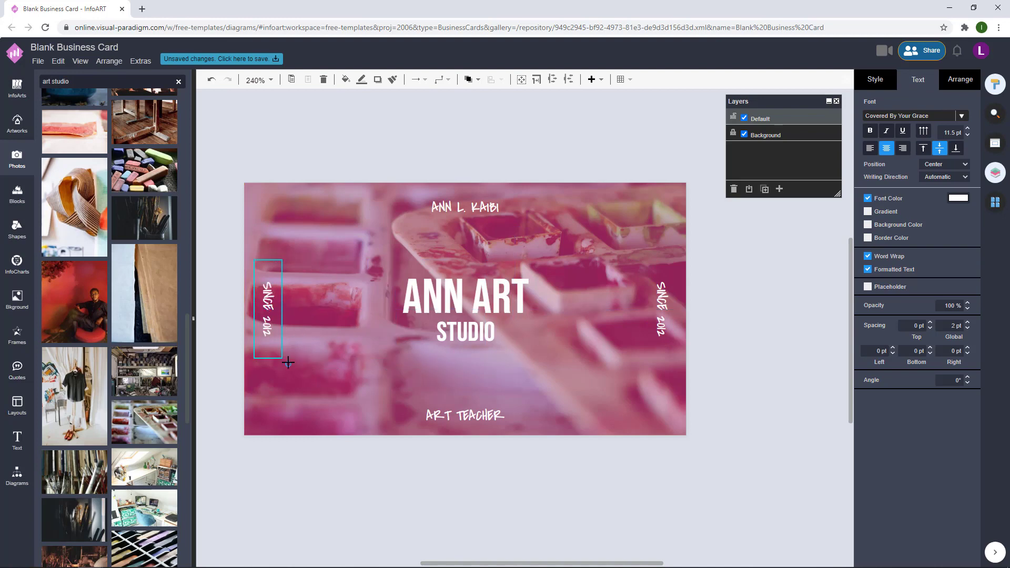
pyautogui.click(288, 363)
pyautogui.click(210, 287)
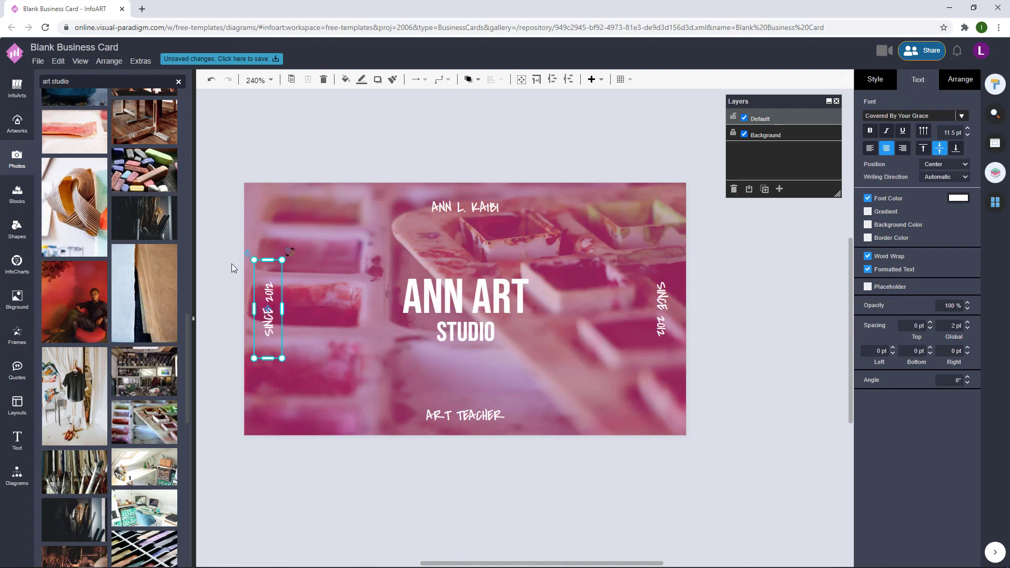
pyautogui.doubleClick(270, 298)
pyautogui.write('ART')
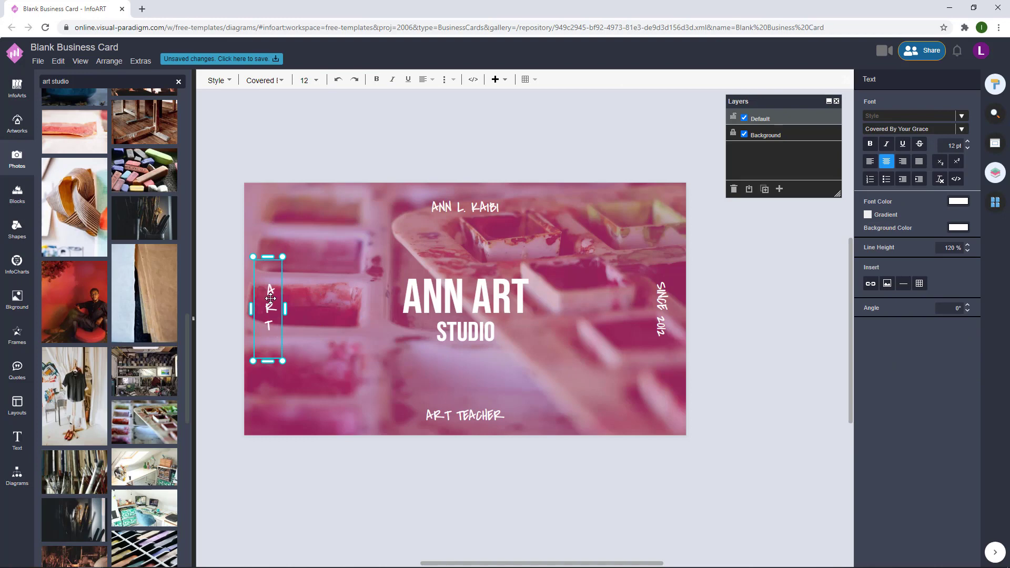
pyautogui.write(' IS LIFE')
pyautogui.click(292, 278)
pyautogui.moveTo(268, 312); pyautogui.dragTo(267, 310)
# - Align both vertical side labels and shift the name and ART TEACHER lines slightly up
pyautogui.keyDown('shift'); pyautogui.click(665, 305); pyautogui.keyUp('shift')
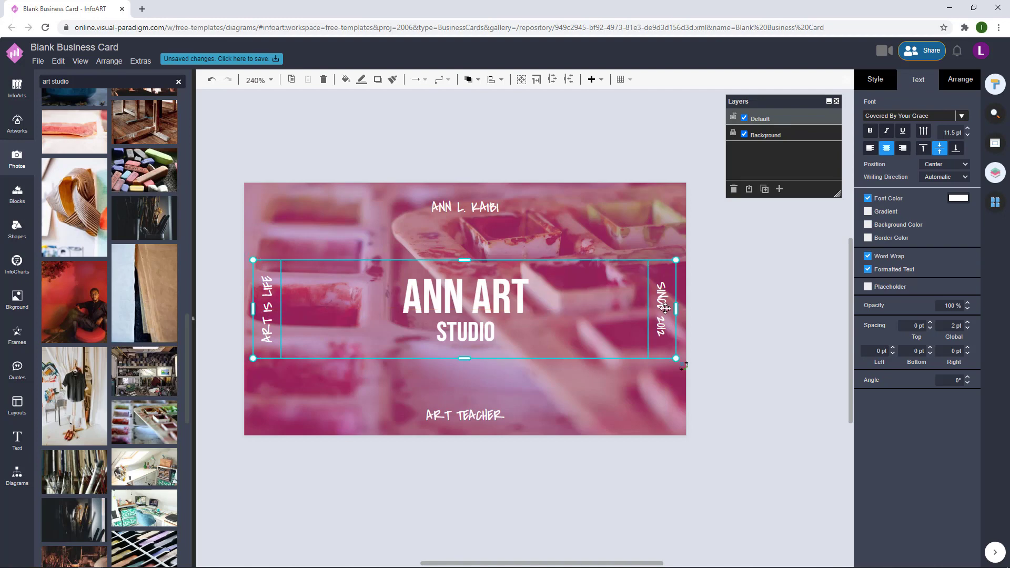
pyautogui.moveTo(665, 305); pyautogui.dragTo(669, 313)
pyautogui.click(605, 248)
pyautogui.click(488, 206)
pyautogui.keyDown('shift'); pyautogui.click(486, 414); pyautogui.keyUp('shift')
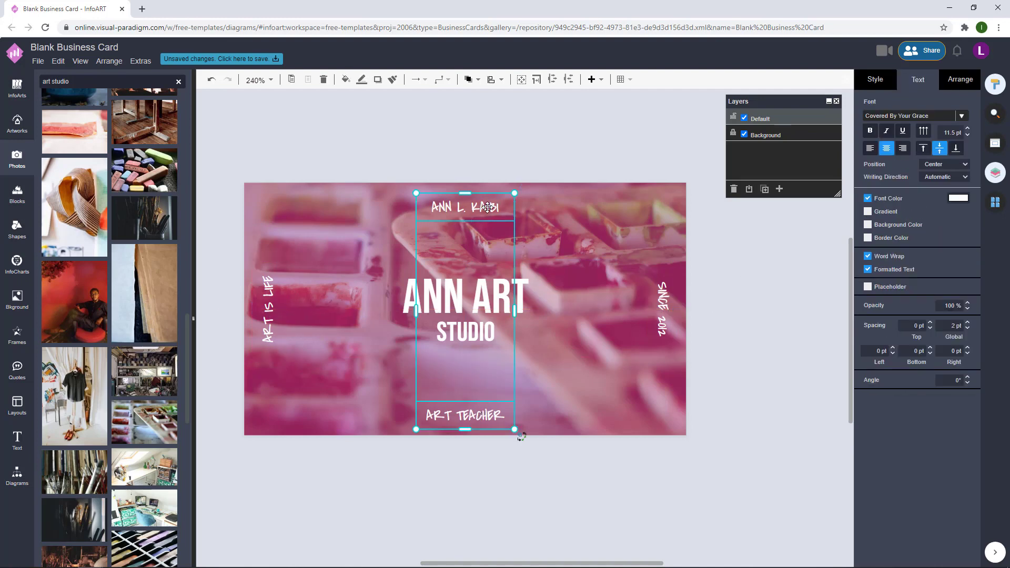
pyautogui.moveTo(488, 207); pyautogui.dragTo(488, 205)
pyautogui.click(770, 321)
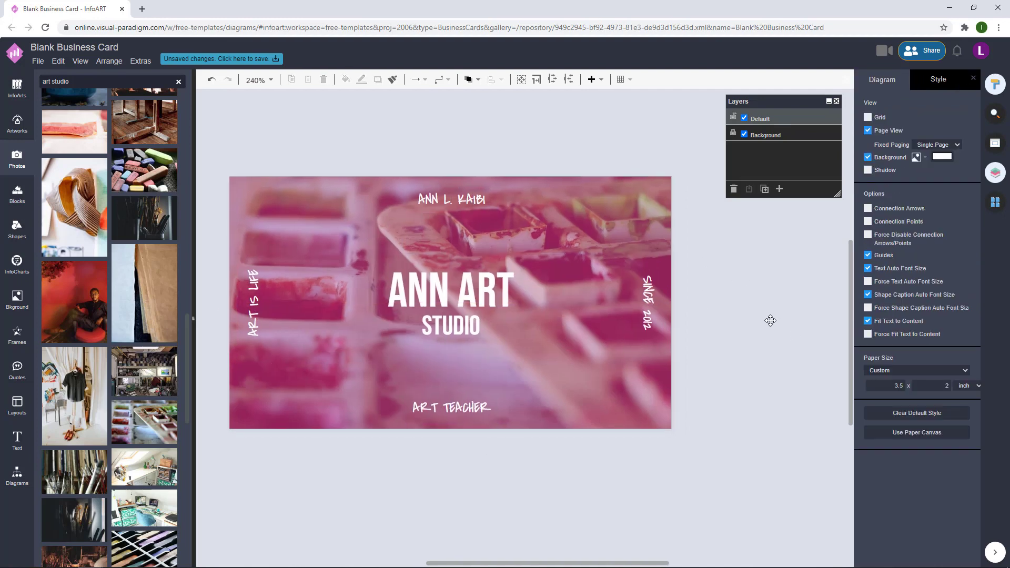
# - Fill Page-2's background with the solid pink colour BA2D73
pyautogui.click(994, 202)
pyautogui.click(917, 227)
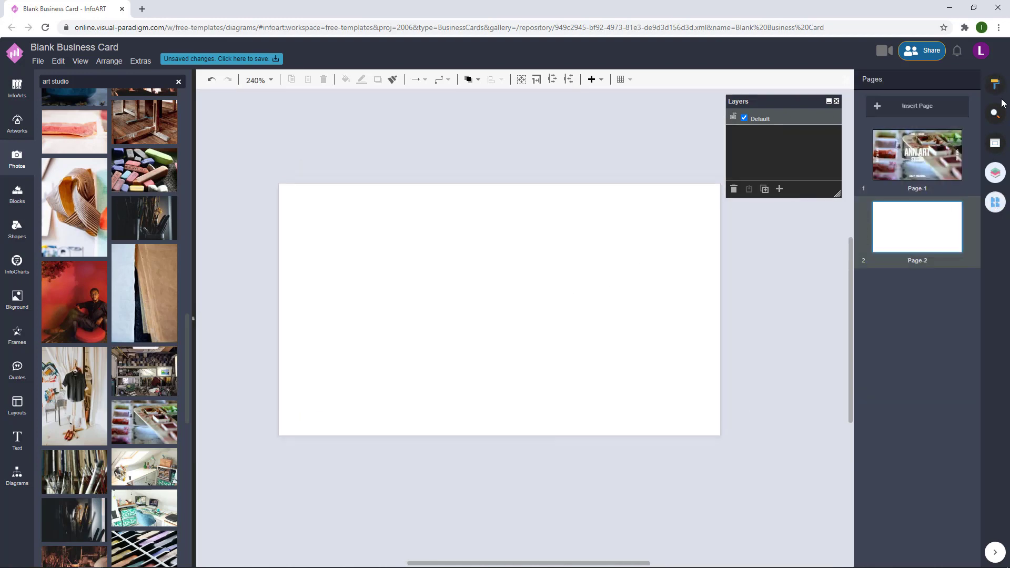
pyautogui.click(995, 85)
pyautogui.click(935, 157)
pyautogui.click(892, 260)
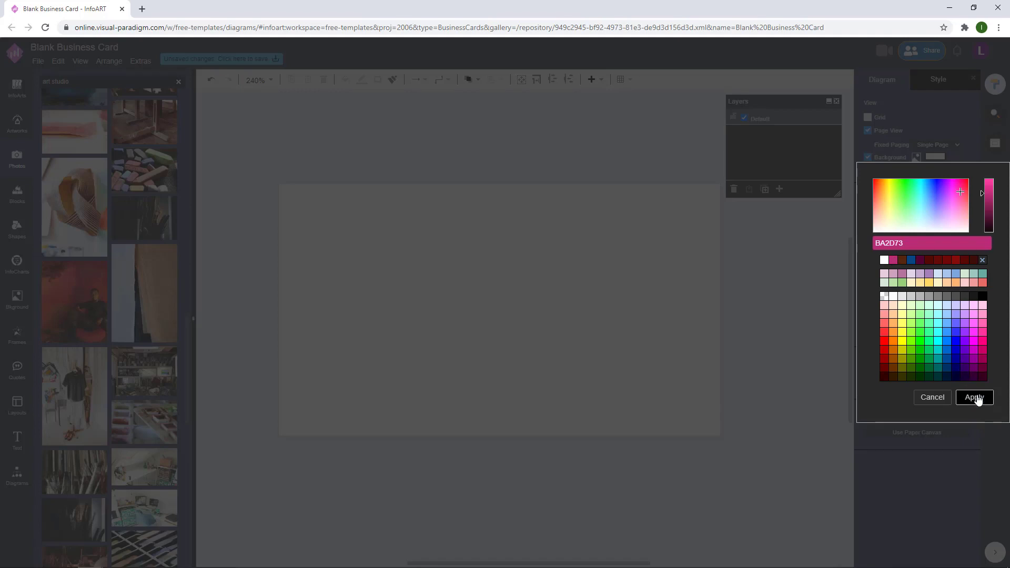
pyautogui.click(974, 398)
# - Check the pink second page, then return to the front page
pyautogui.click(995, 202)
pyautogui.click(916, 155)
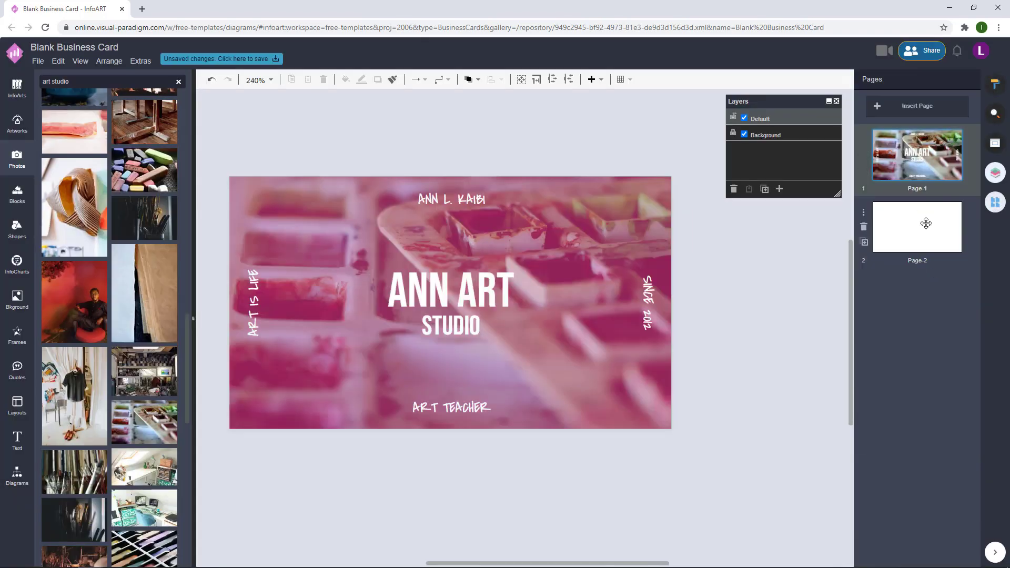
pyautogui.click(926, 223)
pyautogui.click(897, 166)
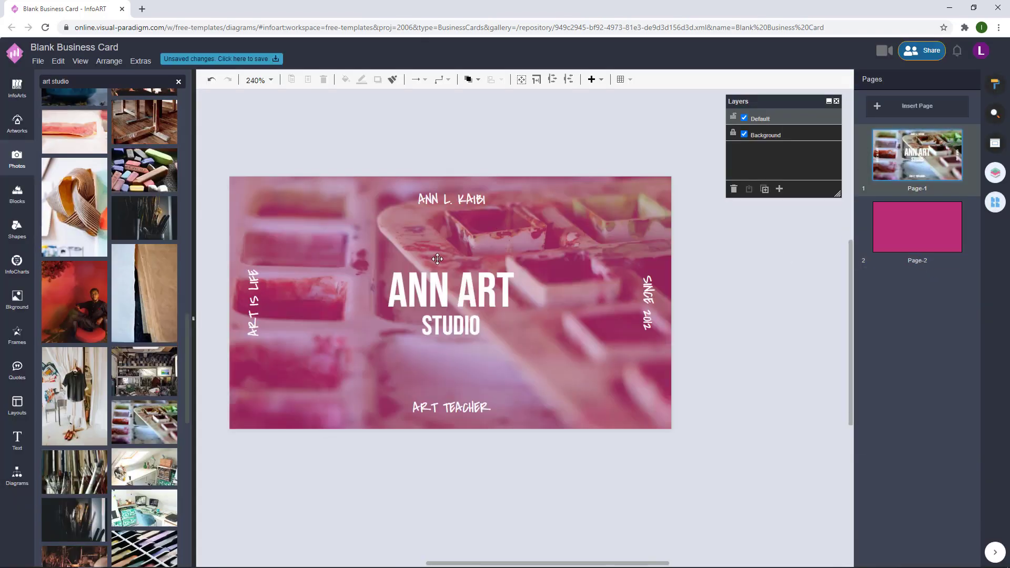
# - Paste the ANN ART STUDIO title onto Page-2, shrunk into the bottom-right corner
pyautogui.click(465, 283)
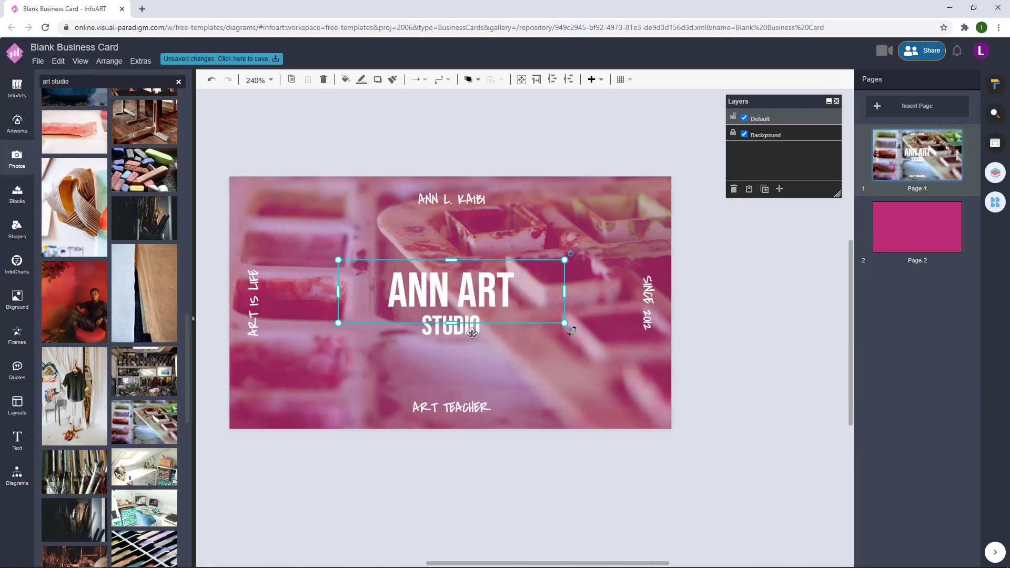
pyautogui.click(859, 268)
pyautogui.hotkey('ctrl', 'v')
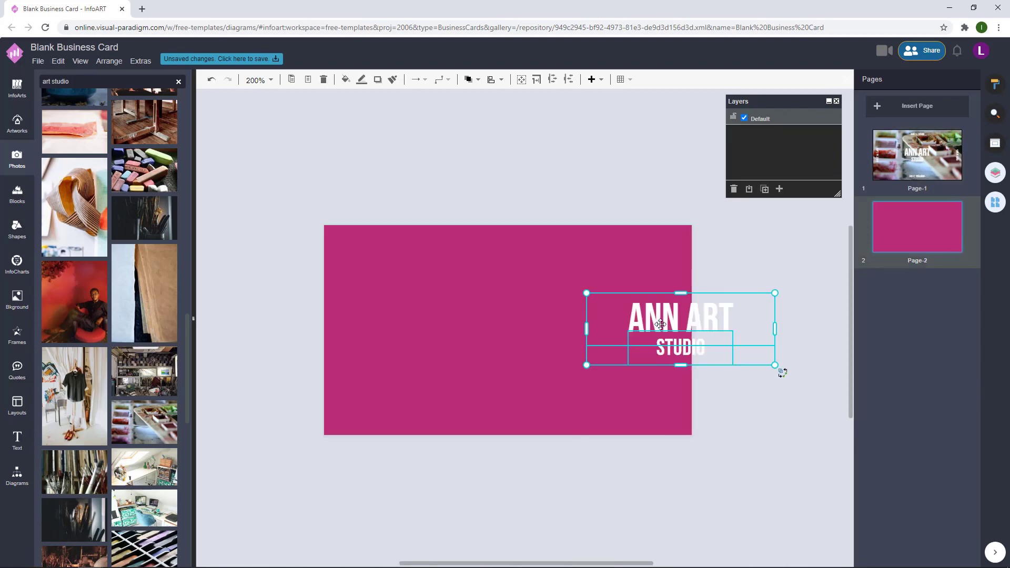
pyautogui.moveTo(767, 296); pyautogui.dragTo(431, 387)
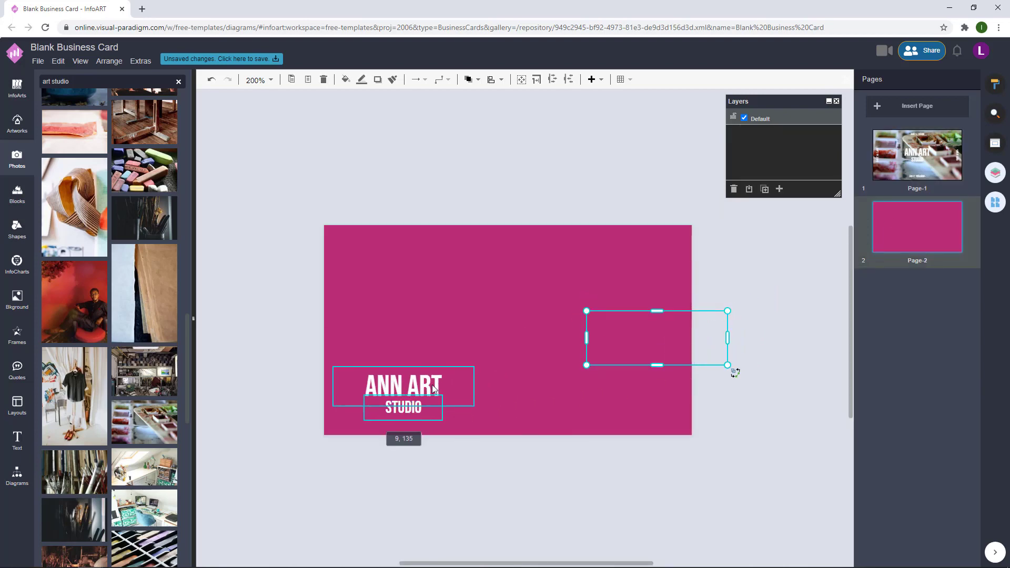
pyautogui.moveTo(648, 381); pyautogui.dragTo(645, 397)
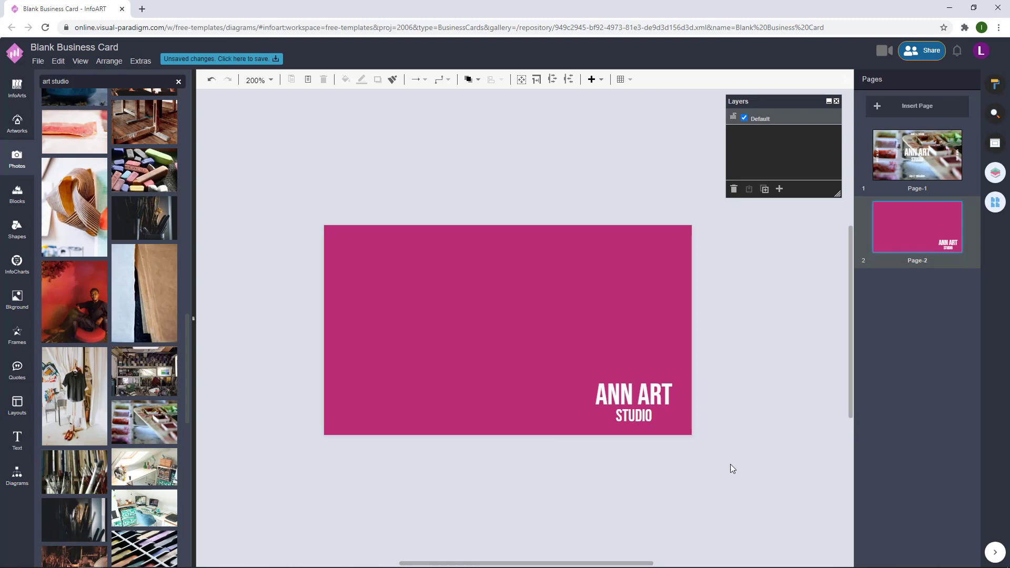
pyautogui.click(769, 317)
pyautogui.moveTo(780, 470); pyautogui.dragTo(451, 293)
pyautogui.click(754, 328)
pyautogui.click(917, 155)
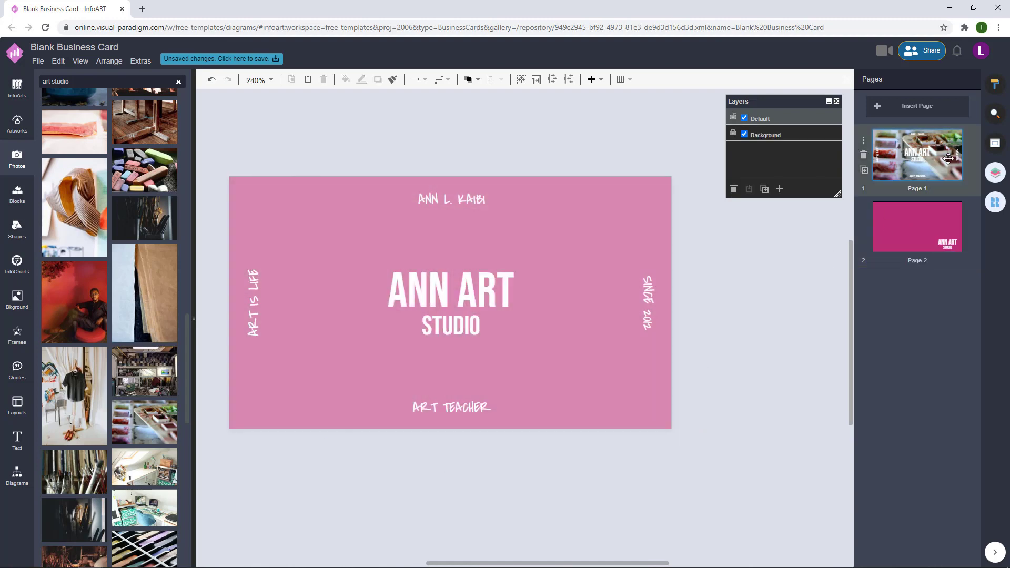
pyautogui.click(472, 192)
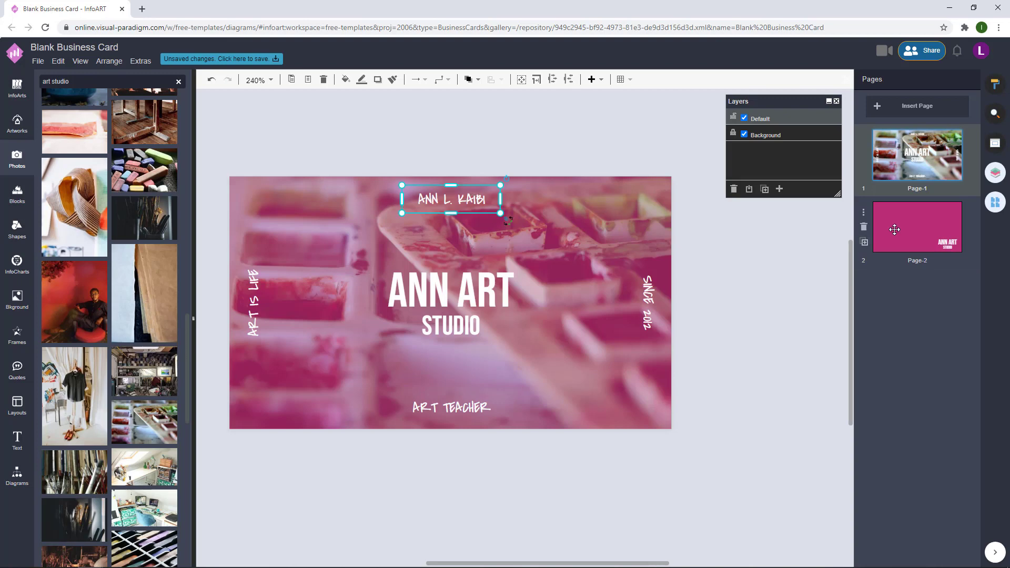
pyautogui.click(894, 230)
pyautogui.hotkey('ctrl', 'v')
pyautogui.moveTo(734, 286); pyautogui.dragTo(425, 297)
pyautogui.doubleClick(425, 294)
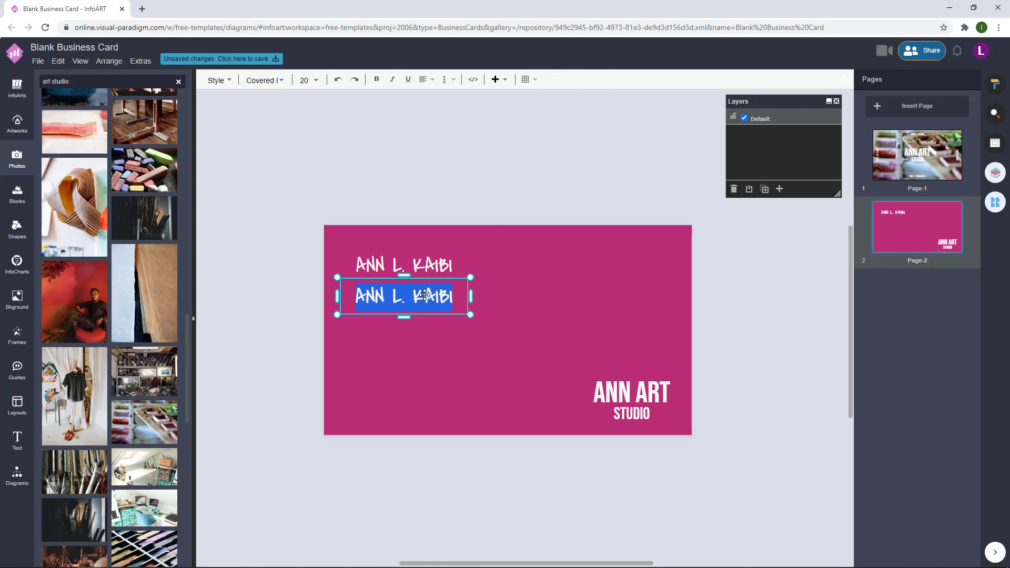
pyautogui.write('Art Tec')
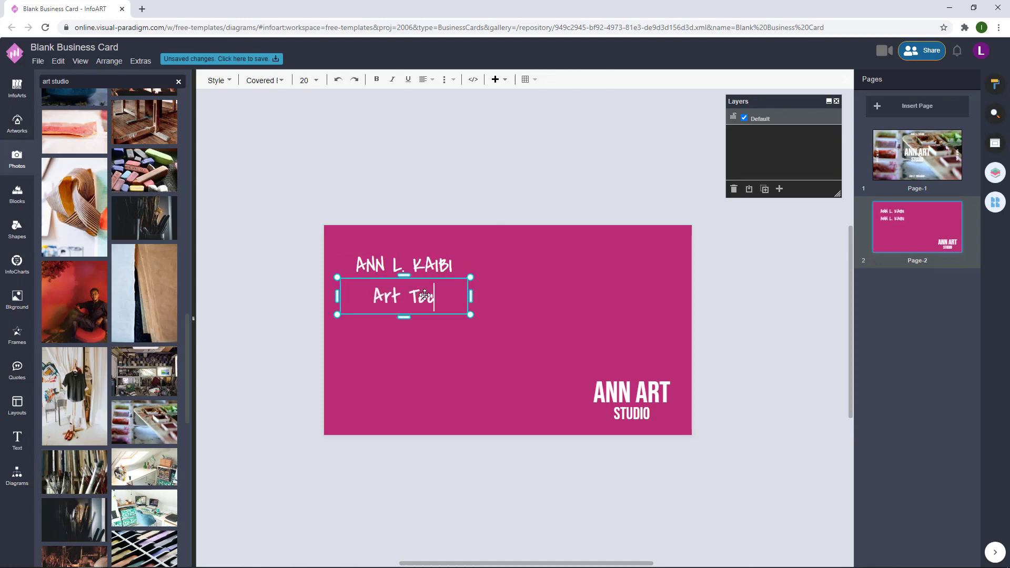
pyautogui.press('BackSpace')
pyautogui.write('acher')
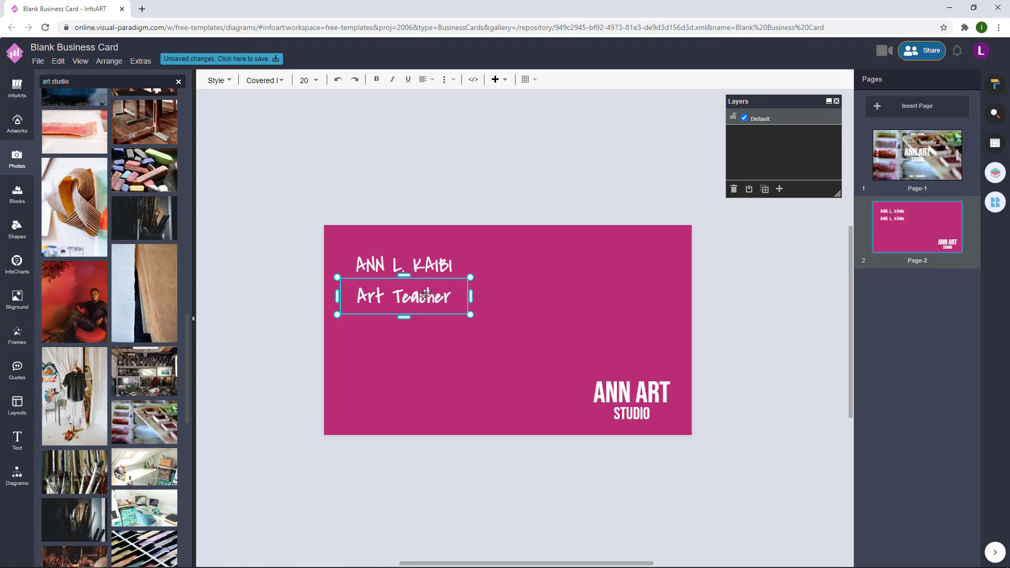
pyautogui.click(536, 288)
# - Shrink Art Teacher, left-align it with the name, and enlarge both together
pyautogui.click(447, 297)
pyautogui.moveTo(466, 295); pyautogui.dragTo(371, 285)
pyautogui.keyDown('shift'); pyautogui.click(421, 264); pyautogui.keyUp('shift')
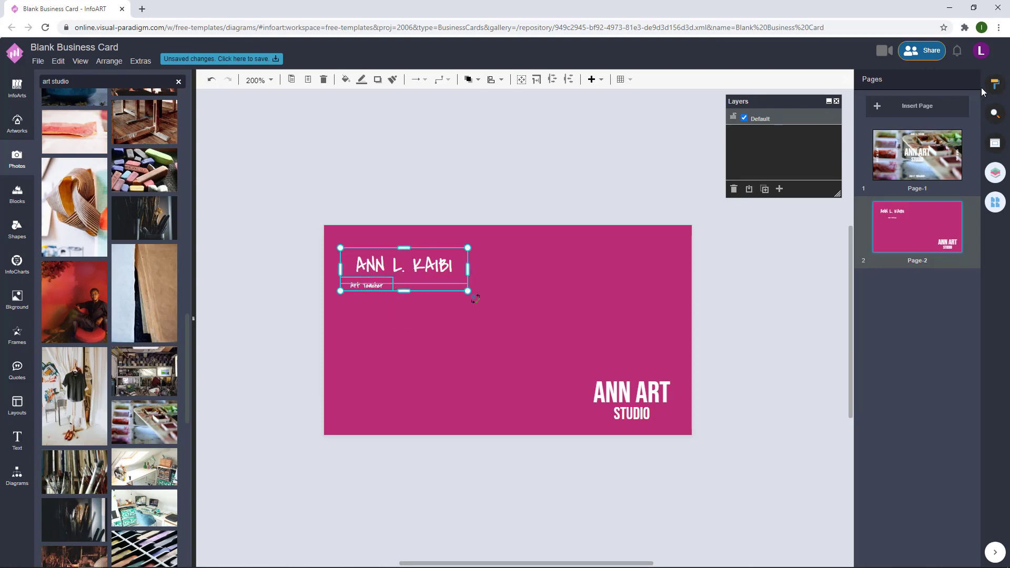
pyautogui.click(995, 83)
pyautogui.click(870, 148)
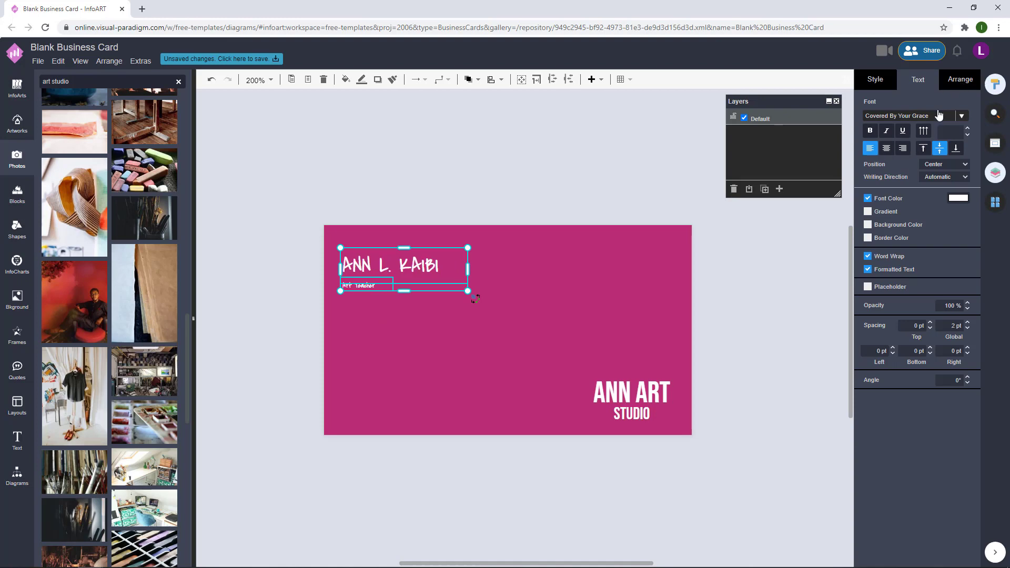
pyautogui.click(959, 79)
pyautogui.moveTo(465, 291); pyautogui.dragTo(496, 299)
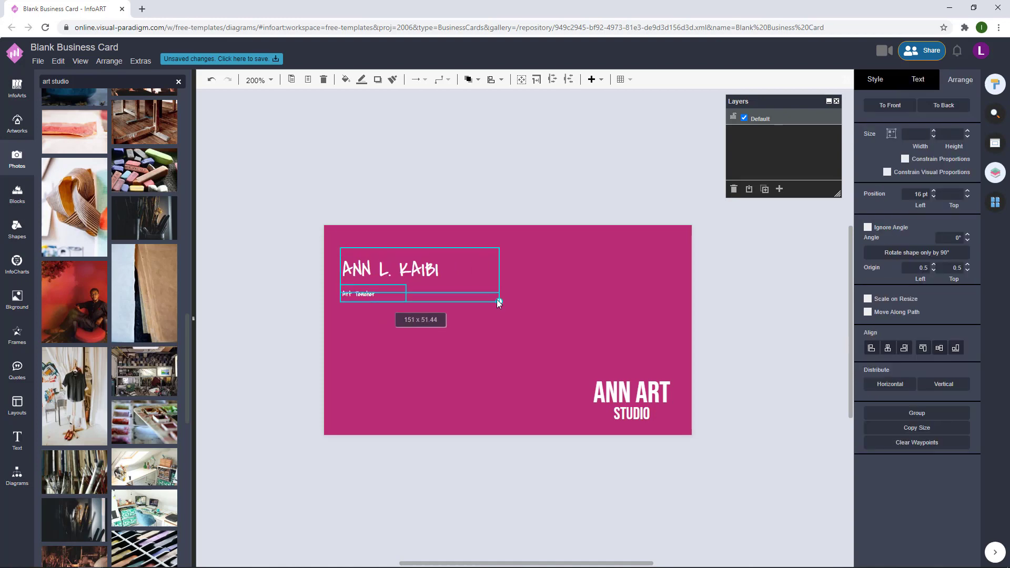
# - Fine-tune the name and Art Teacher, shifting them slightly to the right
pyautogui.click(482, 198)
pyautogui.click(371, 295)
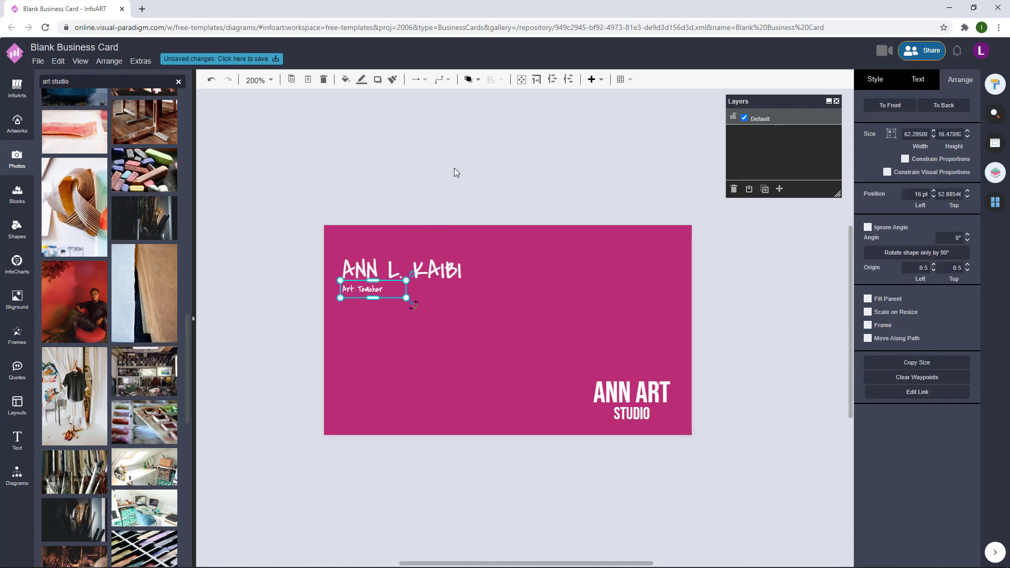
pyautogui.click(453, 169)
pyautogui.hotkey('ctrl', 'z')
pyautogui.click(434, 230)
pyautogui.click(373, 289)
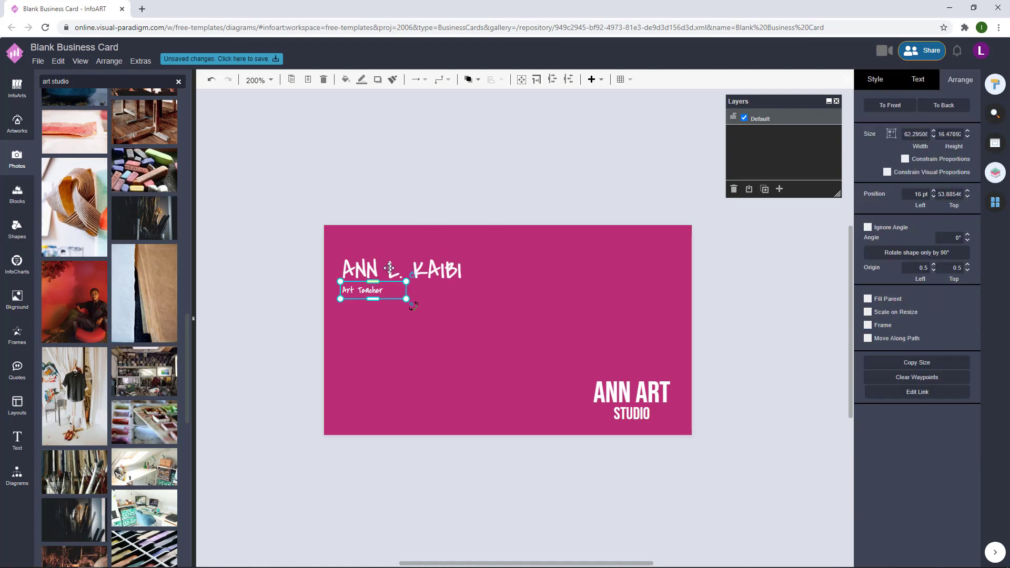
pyautogui.keyDown('shift'); pyautogui.click(392, 260); pyautogui.keyUp('shift')
pyautogui.moveTo(381, 270); pyautogui.dragTo(389, 271)
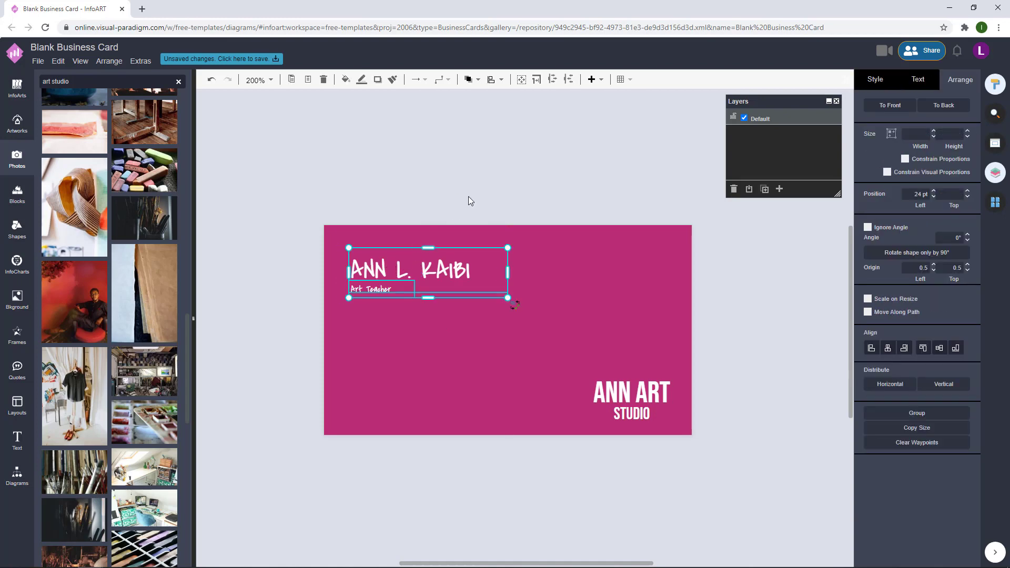
pyautogui.click(537, 203)
pyautogui.click(372, 279)
pyautogui.click(467, 216)
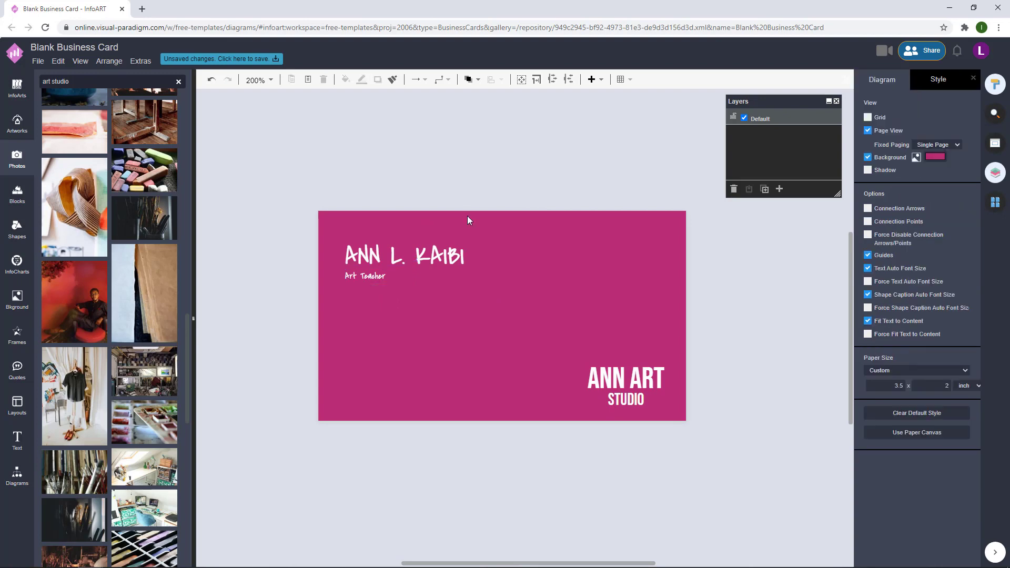
pyautogui.click(372, 279)
pyautogui.click(432, 219)
# - Place an extra Art Teacher copy lower down to hold the contact text
pyautogui.keyDown('ctrl'); pyautogui.moveTo(379, 275); pyautogui.dragTo(381, 319); pyautogui.keyUp('ctrl')
pyautogui.doubleClick(381, 319)
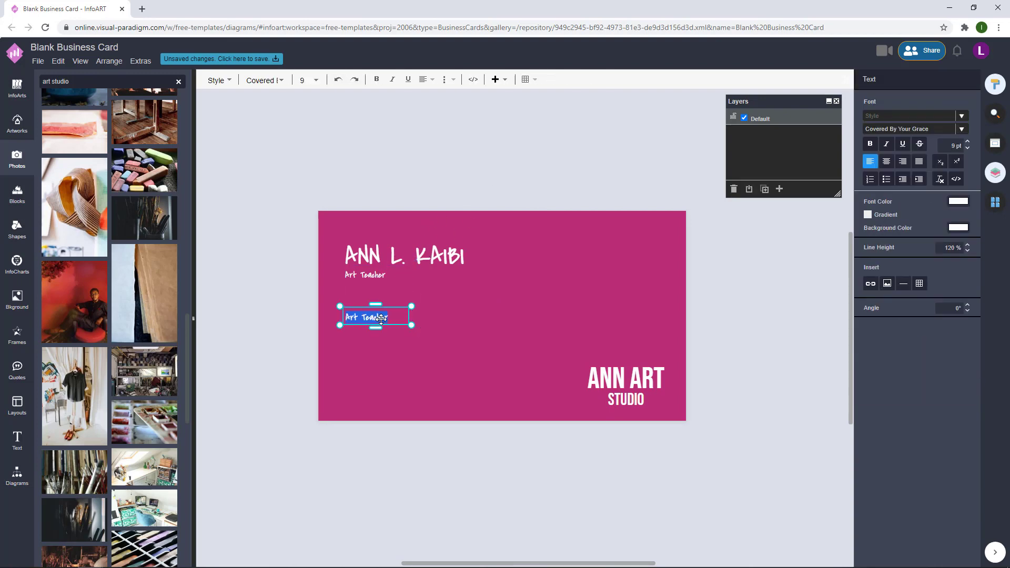
pyautogui.click(368, 329)
pyautogui.scroll(5, 368, 330)
pyautogui.click(491, 284)
pyautogui.moveTo(492, 284); pyautogui.dragTo(631, 290)
pyautogui.hotkey('ctrl', 'z')
pyautogui.moveTo(528, 284); pyautogui.dragTo(756, 287)
pyautogui.doubleClick(432, 295)
pyautogui.press('BackSpace')
pyautogui.write('+')
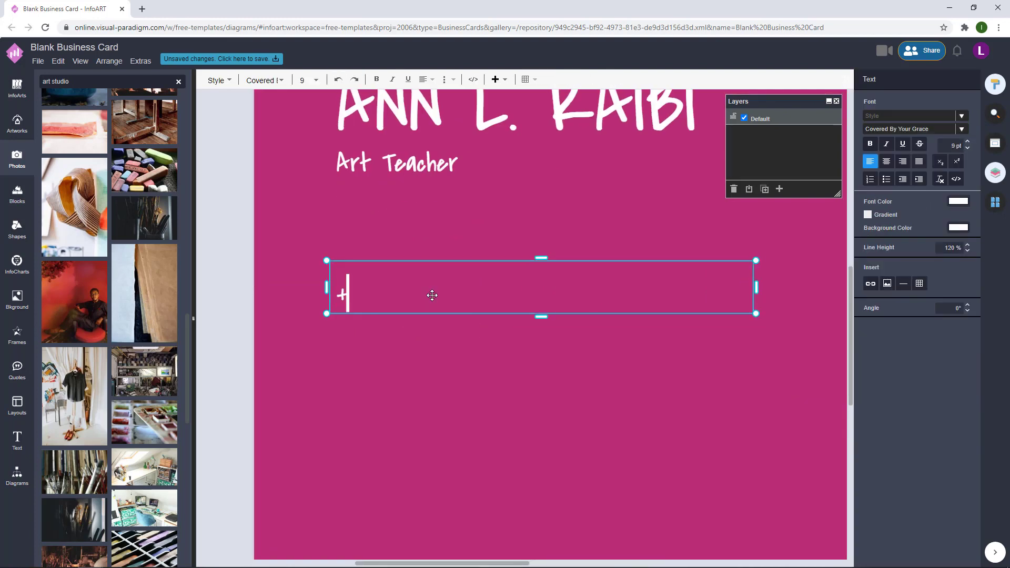
pyautogui.write('123 456 789 000')
pyautogui.press('Return')
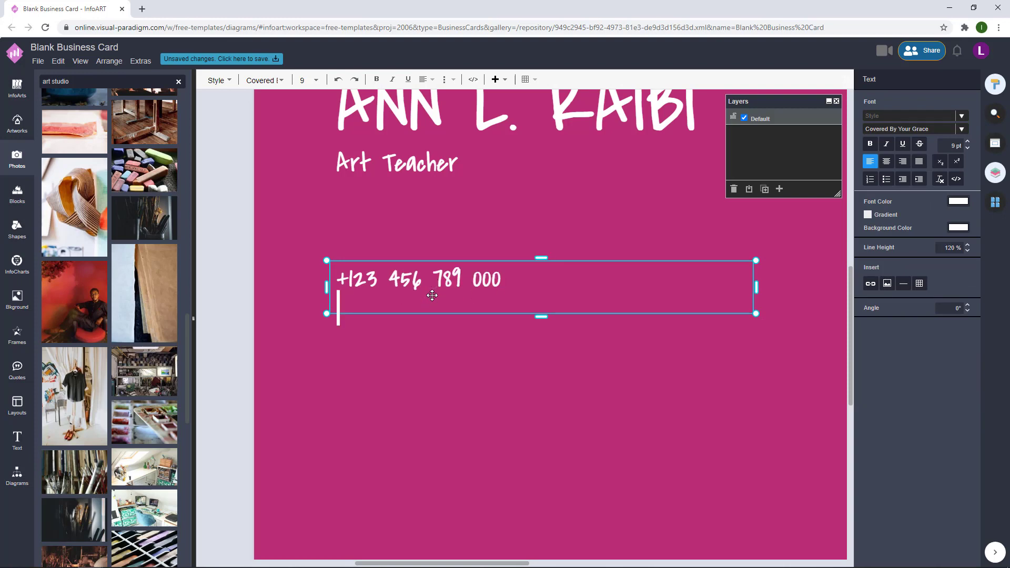
pyautogui.write('www')
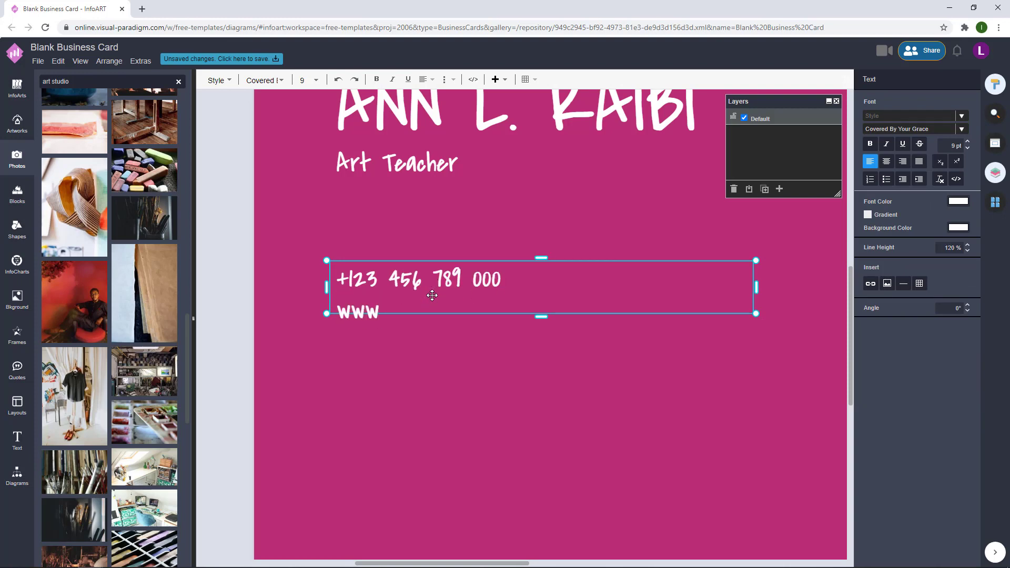
pyautogui.write('.annartstudio.com')
pyautogui.press('Return')
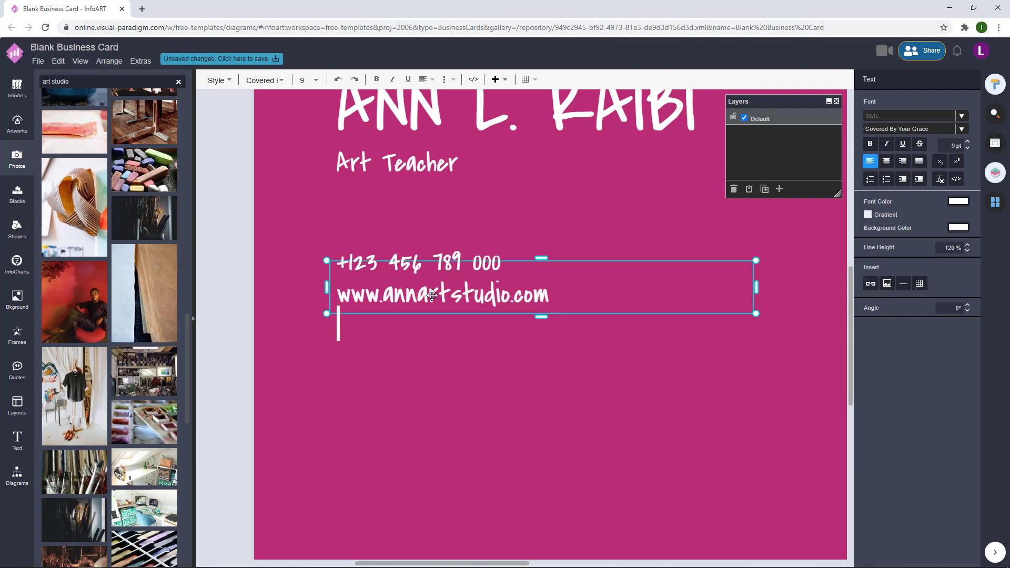
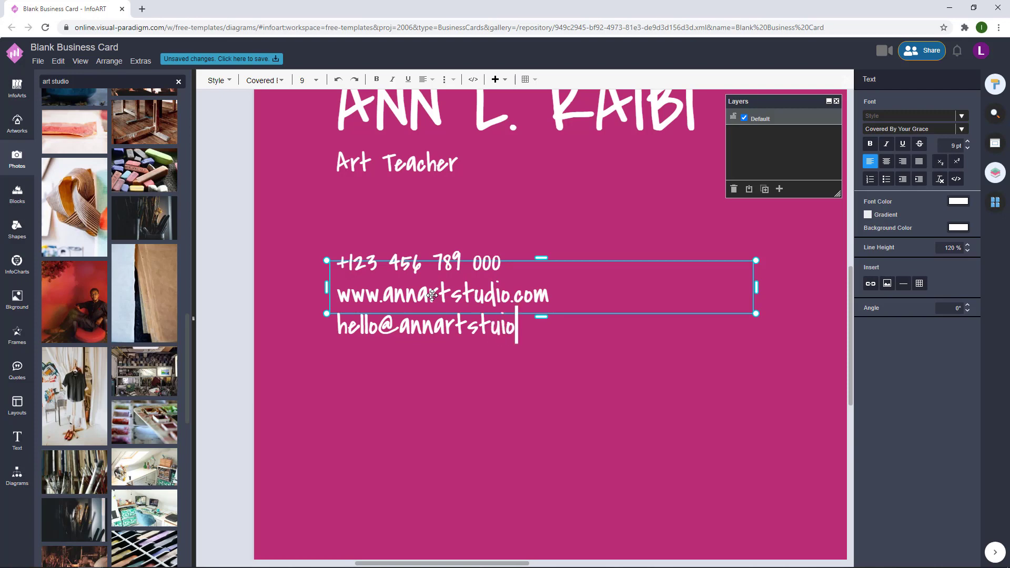
# - Add the street address with city as the fourth contact line
pyautogui.press('Return')
pyautogui.write('123')
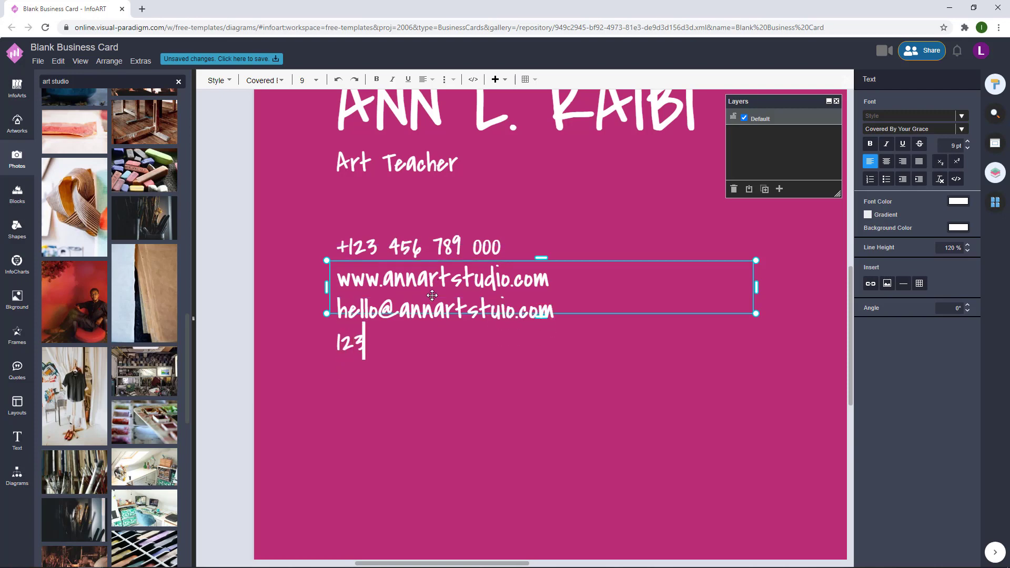
pyautogui.write(' ANywhere St')
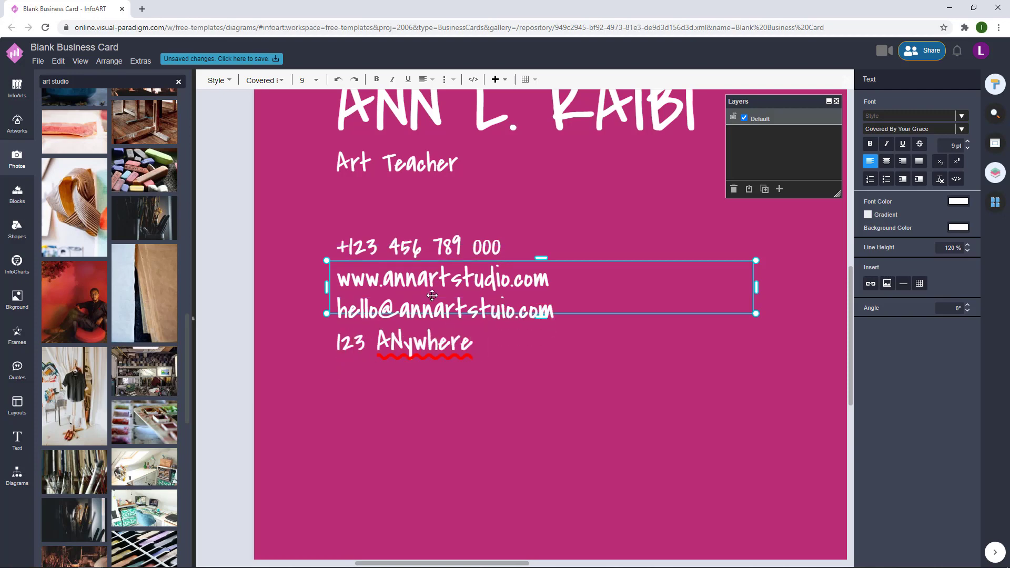
pyautogui.press('BackSpace')
pyautogui.press('BackSpace')
pyautogui.press('BackSpace')
pyautogui.press('BackSpace')
pyautogui.press('BackSpace')
pyautogui.press('BackSpace')
pyautogui.press('BackSpace')
pyautogui.press('BackSpace')
pyautogui.press('BackSpace')
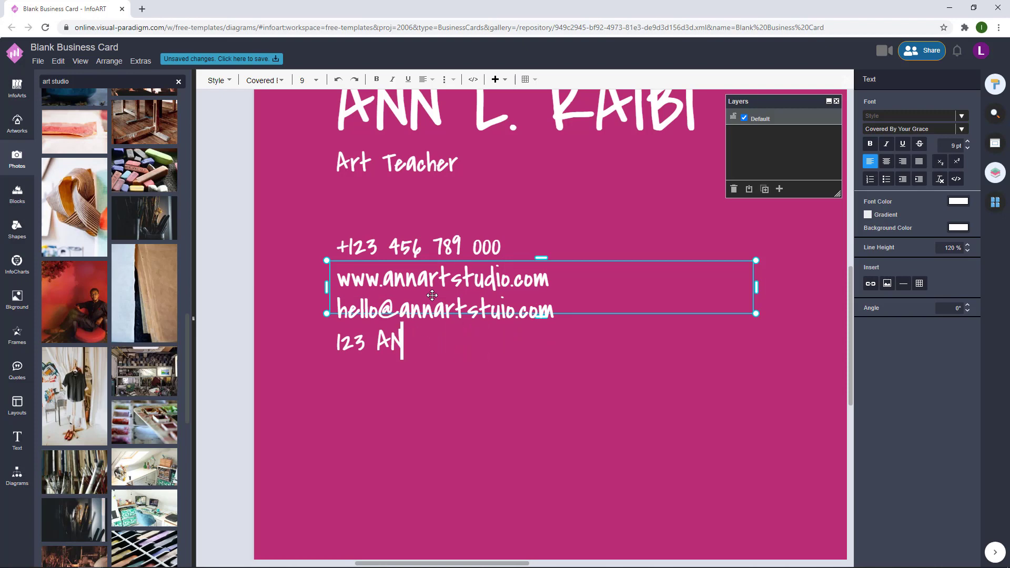
pyautogui.write('nywhere S')
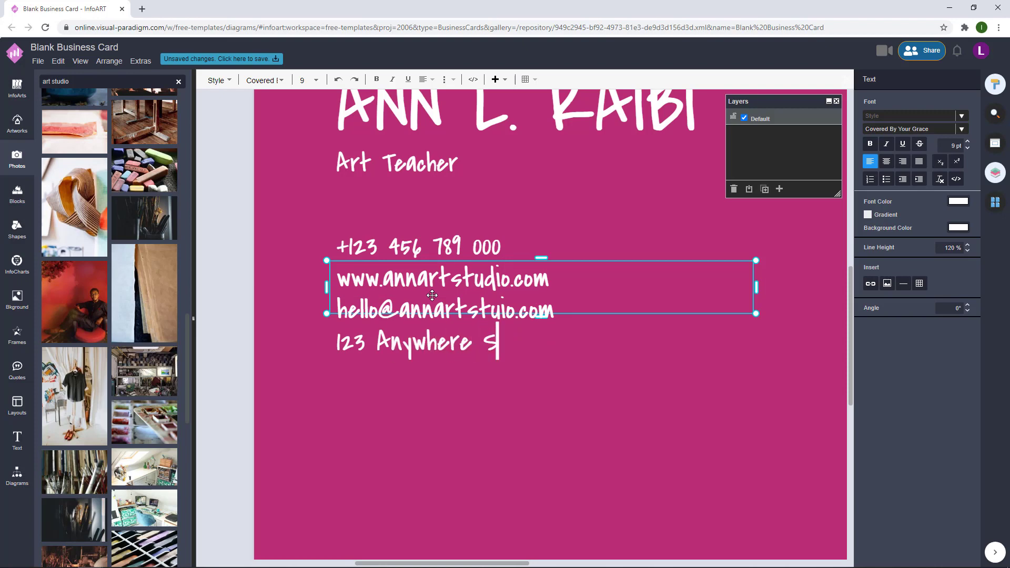
pyautogui.press('BackSpace')
pyautogui.write('st, Any')
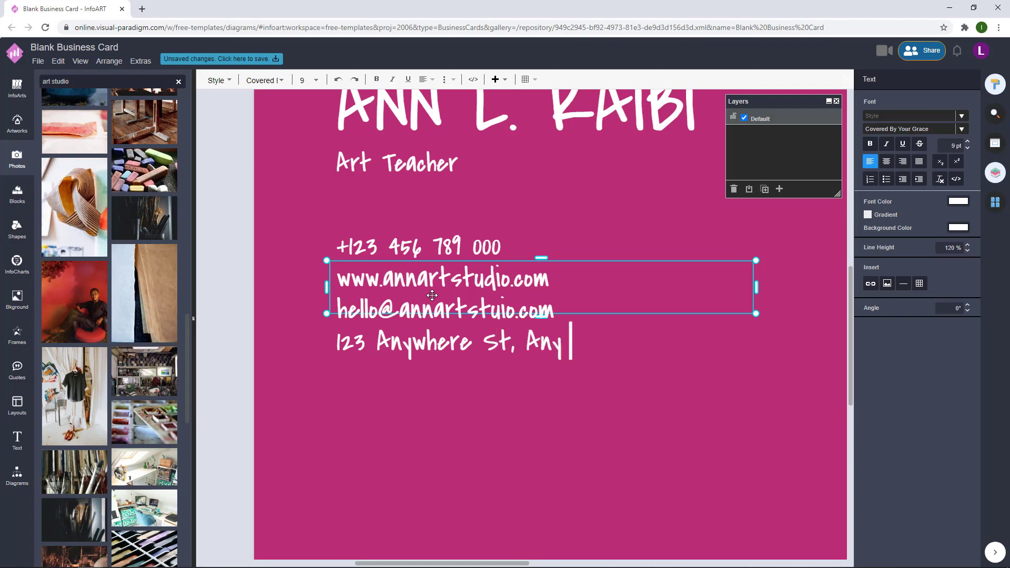
pyautogui.write(' City, ST123')
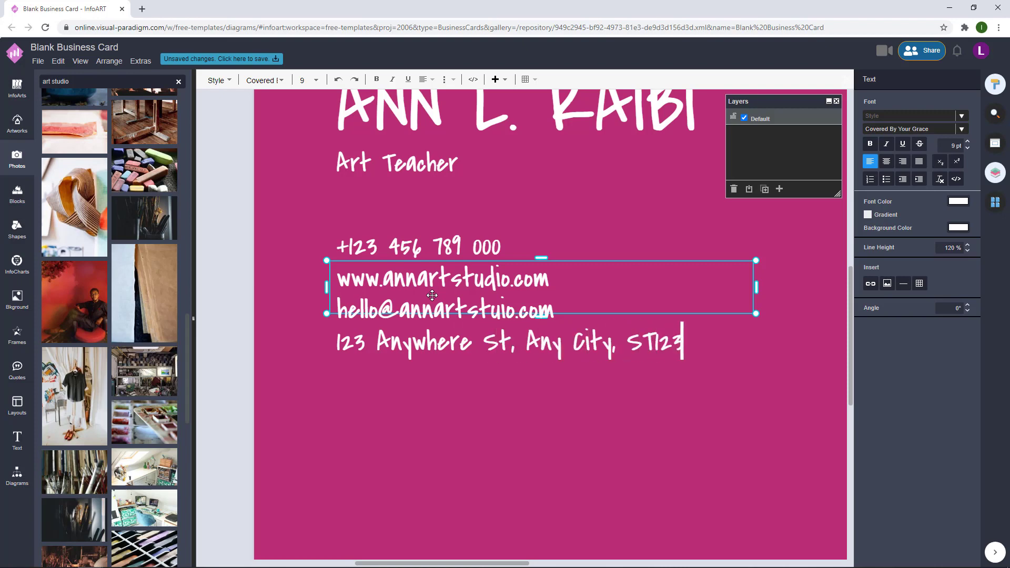
pyautogui.click(434, 392)
# - Move the contact lines lower on the card and raise ANN ART STUDIO slightly
pyautogui.scroll(-3, 437, 400)
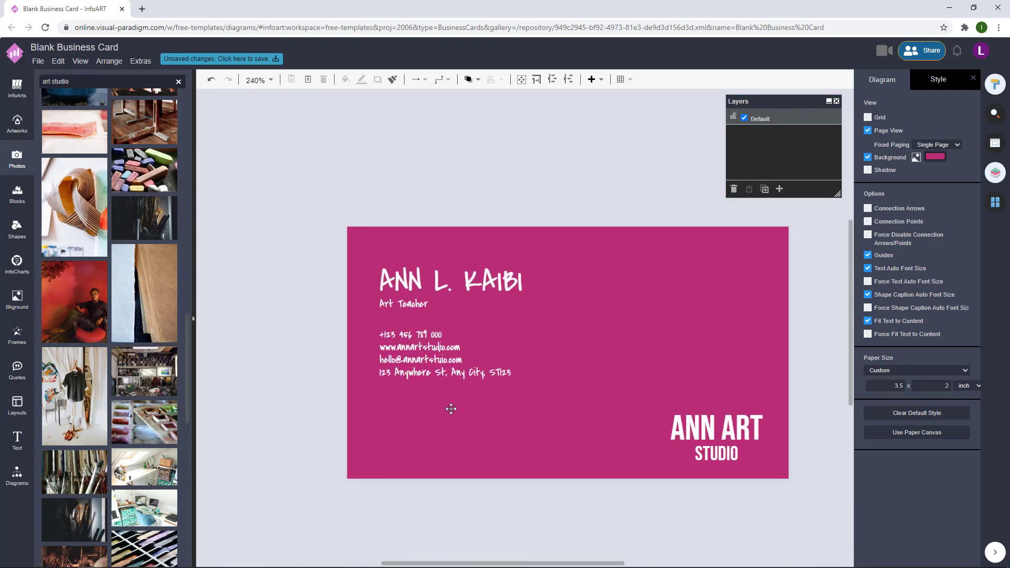
pyautogui.moveTo(461, 366); pyautogui.dragTo(435, 432)
pyautogui.click(522, 337)
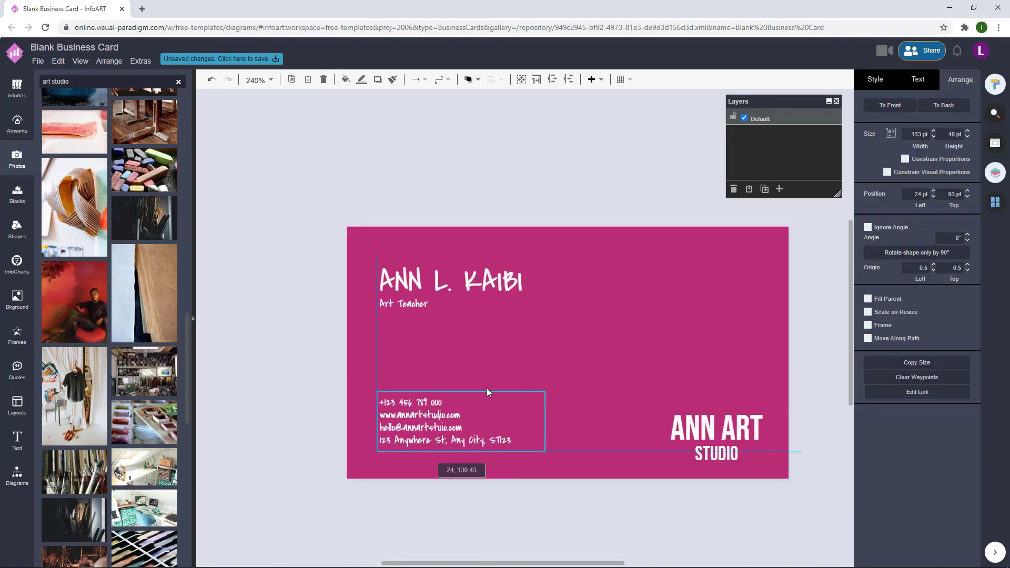
pyautogui.moveTo(487, 392); pyautogui.dragTo(487, 392)
pyautogui.moveTo(610, 307); pyautogui.dragTo(806, 476)
pyautogui.moveTo(726, 431); pyautogui.dragTo(726, 420)
pyautogui.click(645, 366)
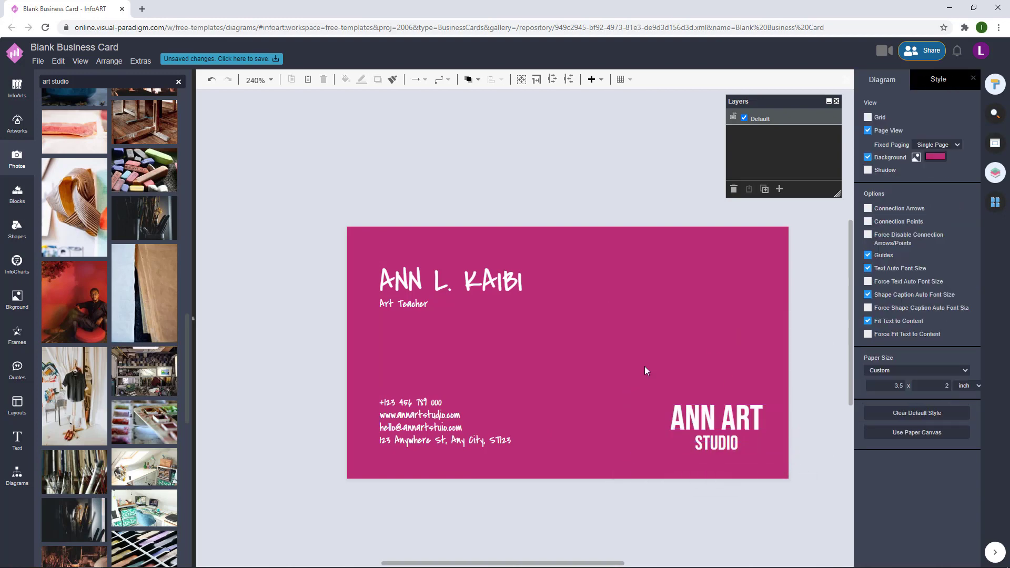
pyautogui.moveTo(597, 316); pyautogui.dragTo(833, 486)
pyautogui.moveTo(726, 423); pyautogui.dragTo(725, 418)
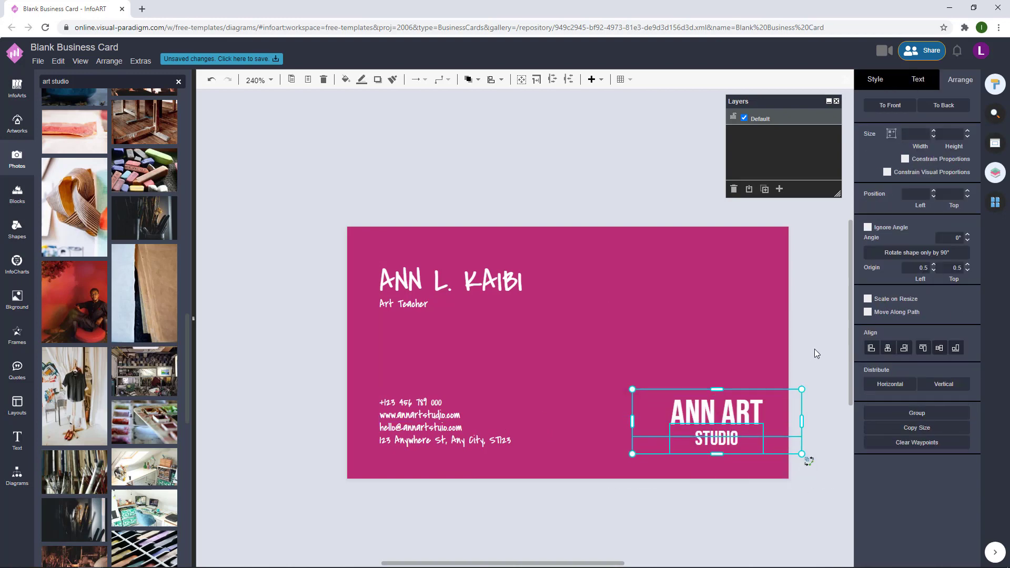
# - Nudge the contact lines up to sit level with ANN ART STUDIO
pyautogui.click(462, 411)
pyautogui.click(468, 374)
pyautogui.moveTo(261, 243)
pyautogui.mouseDown()
pyautogui.moveTo(570, 302)
pyautogui.moveTo(575, 330)
pyautogui.moveTo(661, 339)
pyautogui.moveTo(597, 331)
pyautogui.mouseUp()
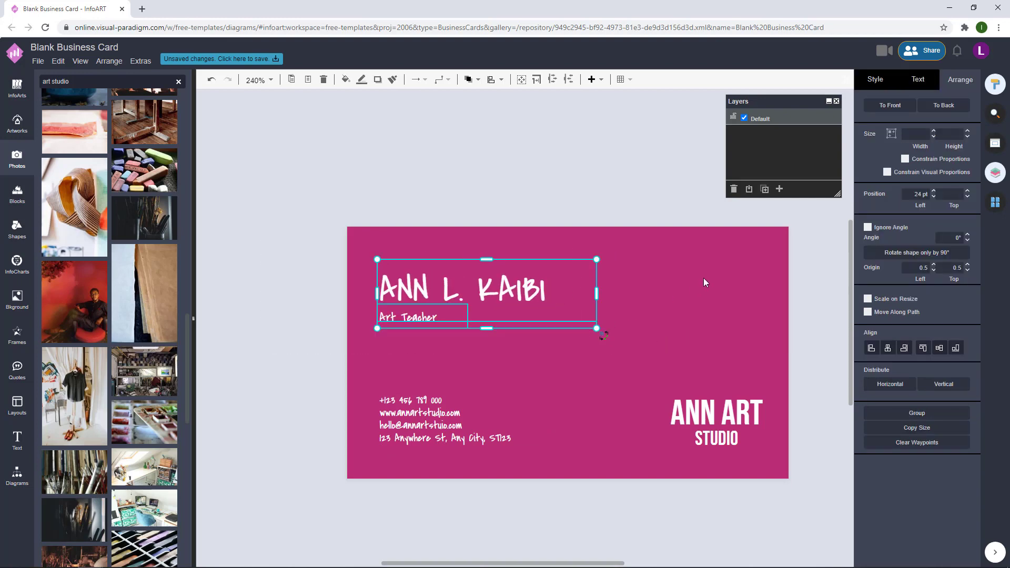
pyautogui.click(703, 278)
pyautogui.click(383, 400)
pyautogui.press('Up')
pyautogui.click(715, 273)
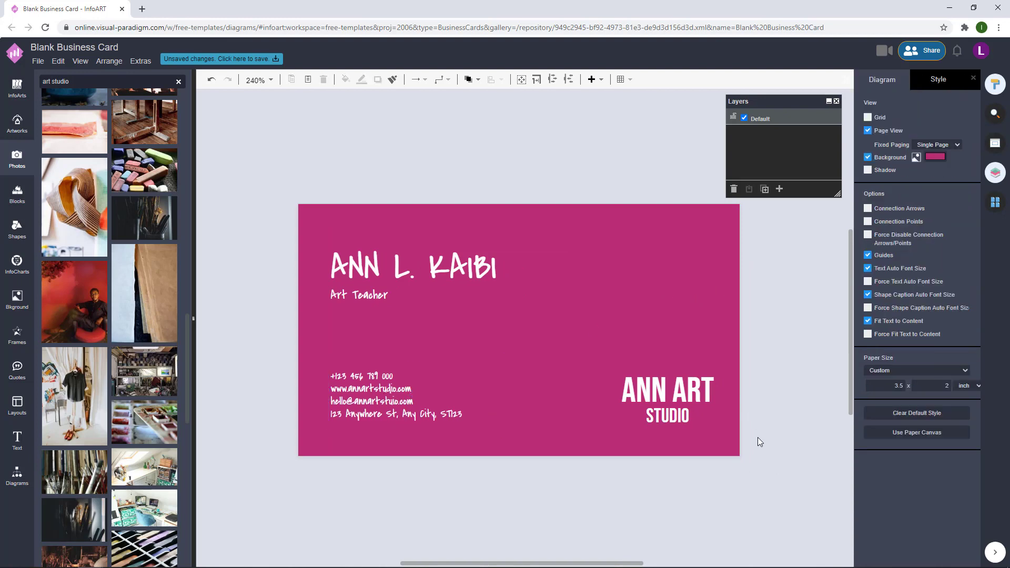
pyautogui.click(725, 416)
pyautogui.click(768, 284)
pyautogui.scroll(-1, 768, 284)
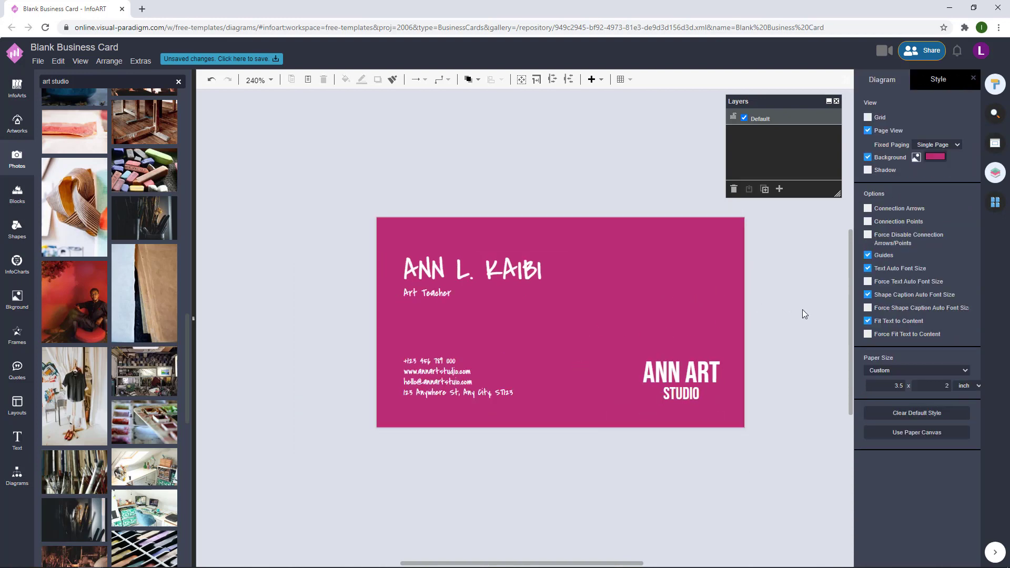
pyautogui.click(431, 374)
pyautogui.press('Up')
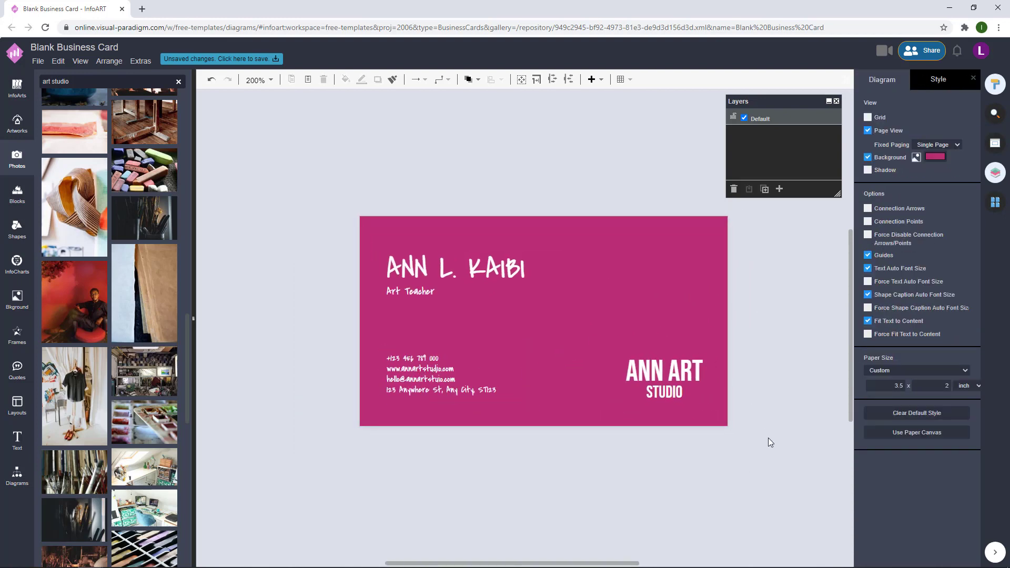
# - Shift all five text pieces on the card up slightly together
pyautogui.moveTo(768, 437); pyautogui.dragTo(328, 209)
pyautogui.press('Up')
pyautogui.press('Up')
pyautogui.press('Up')
pyautogui.click(794, 302)
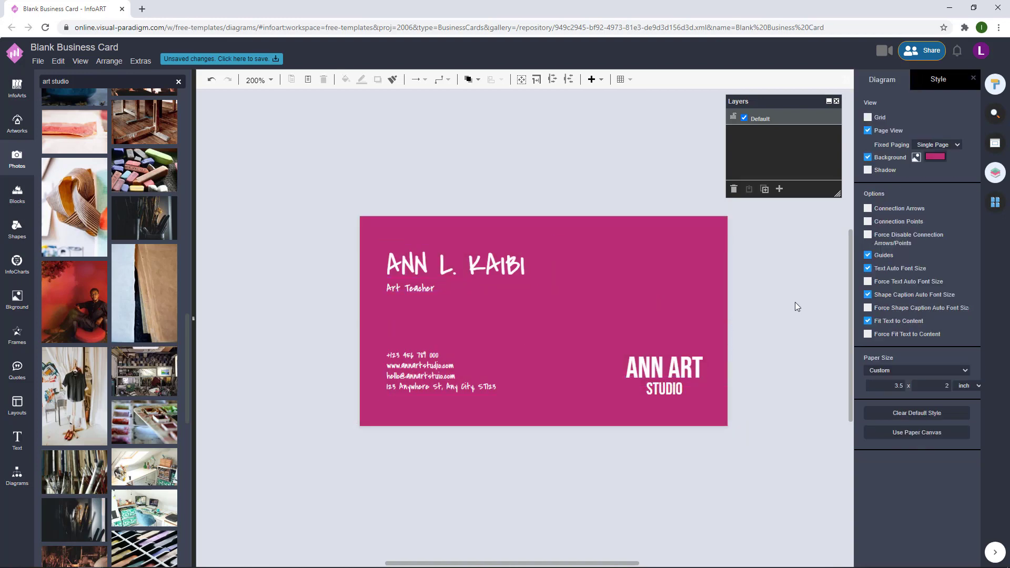
pyautogui.moveTo(750, 437); pyautogui.dragTo(321, 212)
pyautogui.click(551, 136)
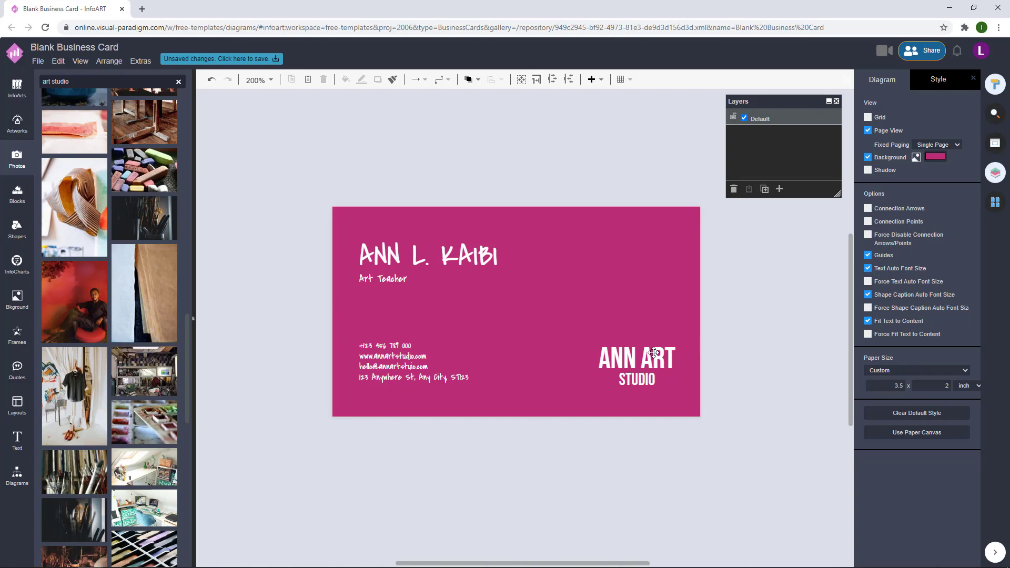
pyautogui.click(995, 202)
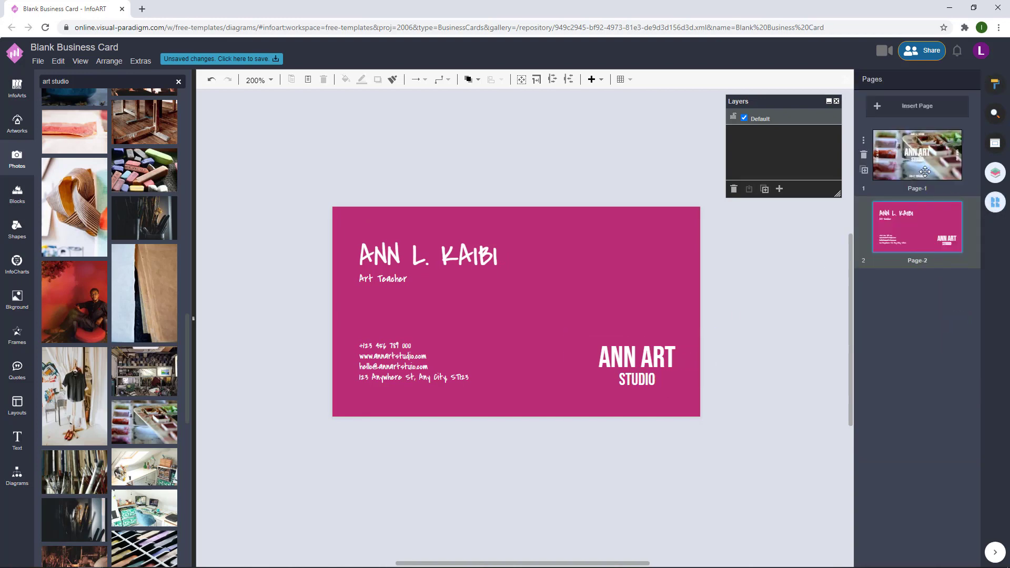
# - Drag a General-shapes circle onto the card's upper right, restoring it after an accidental delete
pyautogui.click(20, 465)
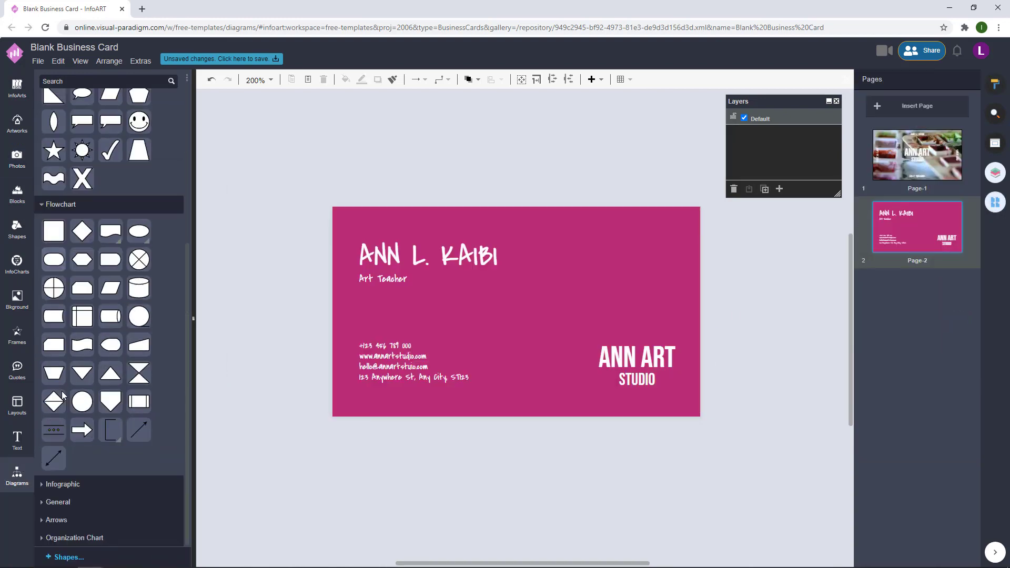
pyautogui.click(68, 500)
pyautogui.scroll(-5, 85, 470)
pyautogui.moveTo(111, 268); pyautogui.dragTo(589, 238)
pyautogui.moveTo(633, 277); pyautogui.dragTo(636, 284)
pyautogui.press('Delete')
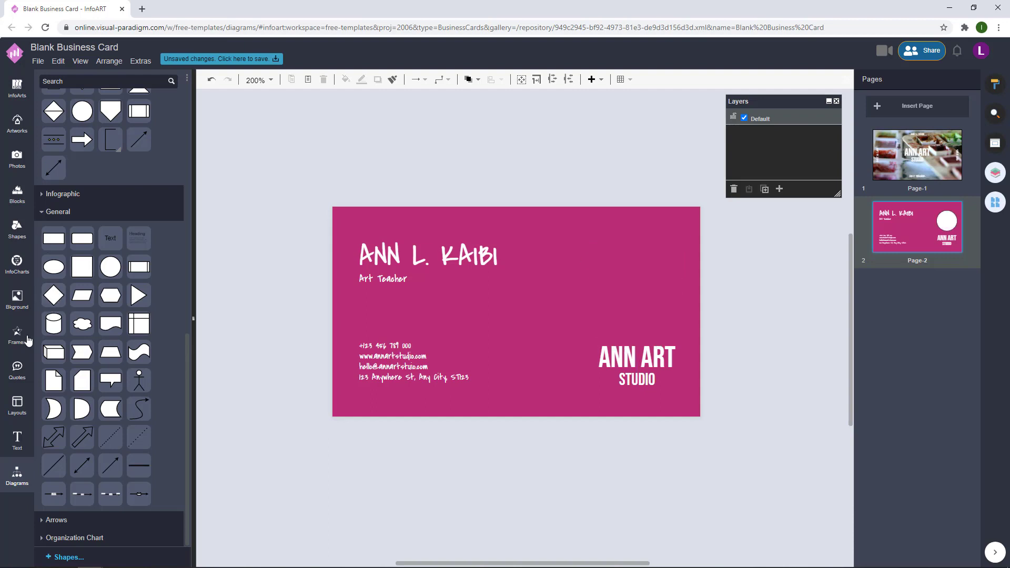
pyautogui.hotkey('ctrl', 'z')
pyautogui.click(483, 144)
# - Reselect the white circle and review its style settings
pyautogui.click(636, 263)
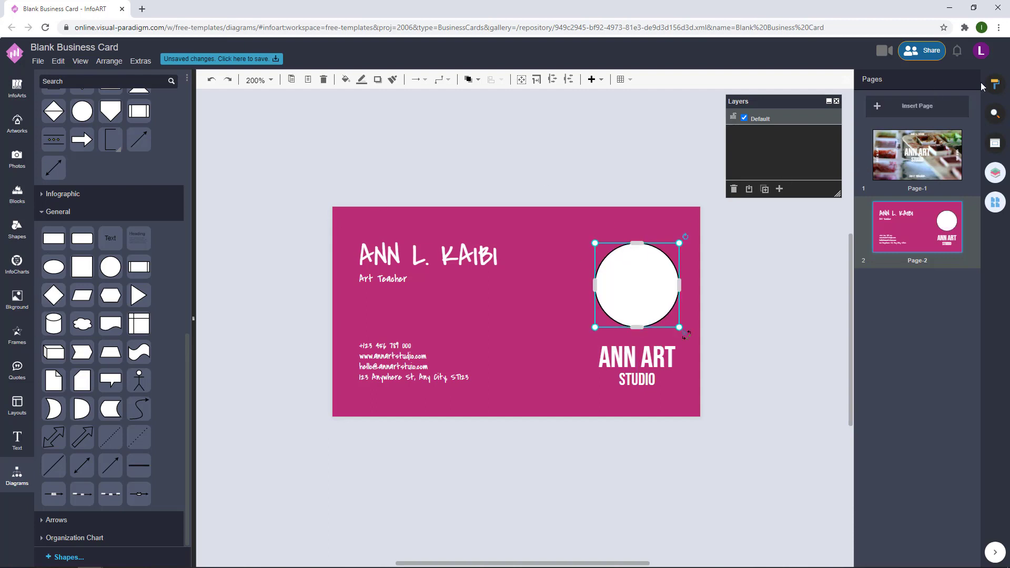
pyautogui.click(994, 84)
pyautogui.click(875, 79)
pyautogui.click(754, 269)
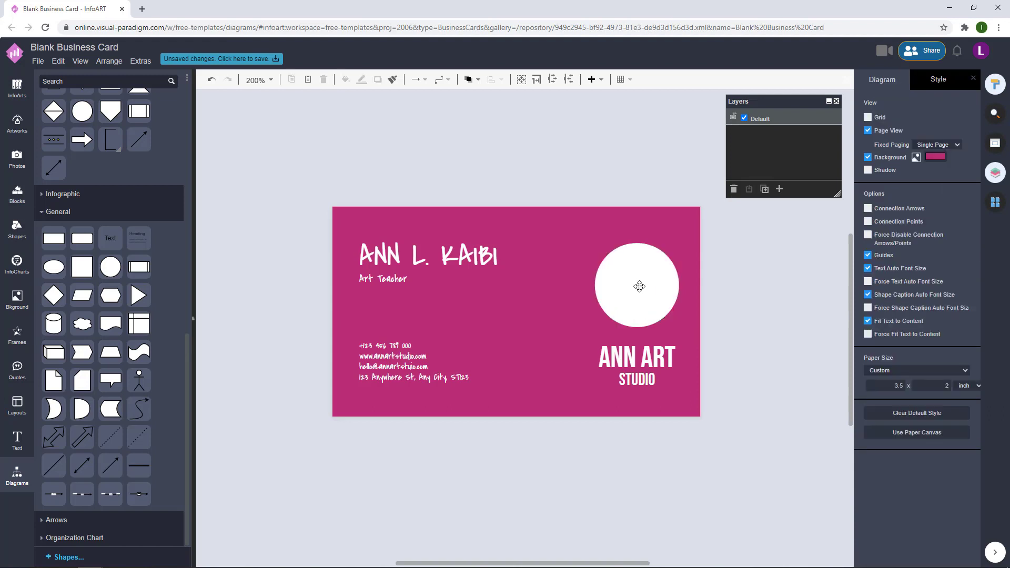
pyautogui.click(639, 286)
pyautogui.click(766, 258)
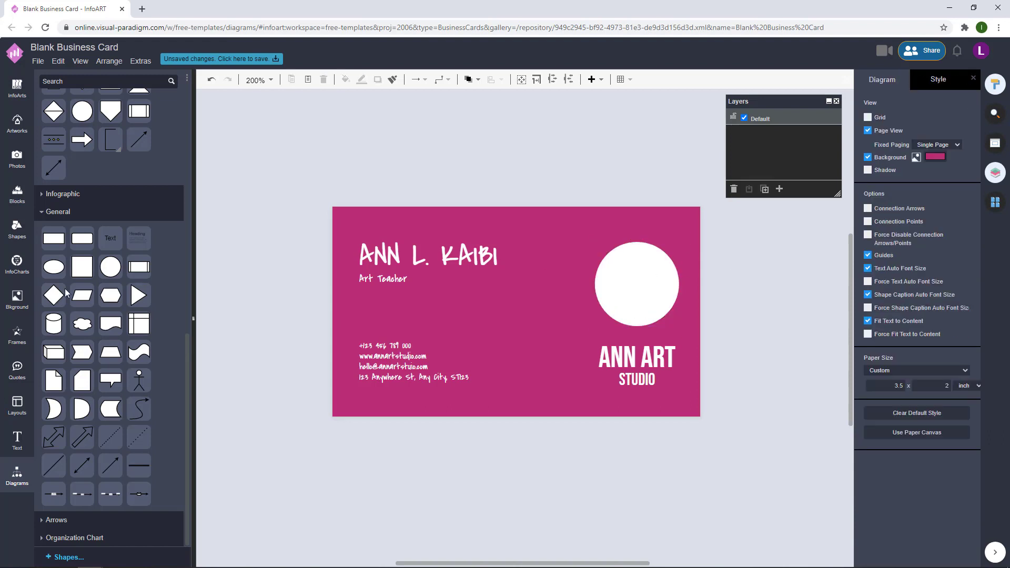
pyautogui.click(22, 348)
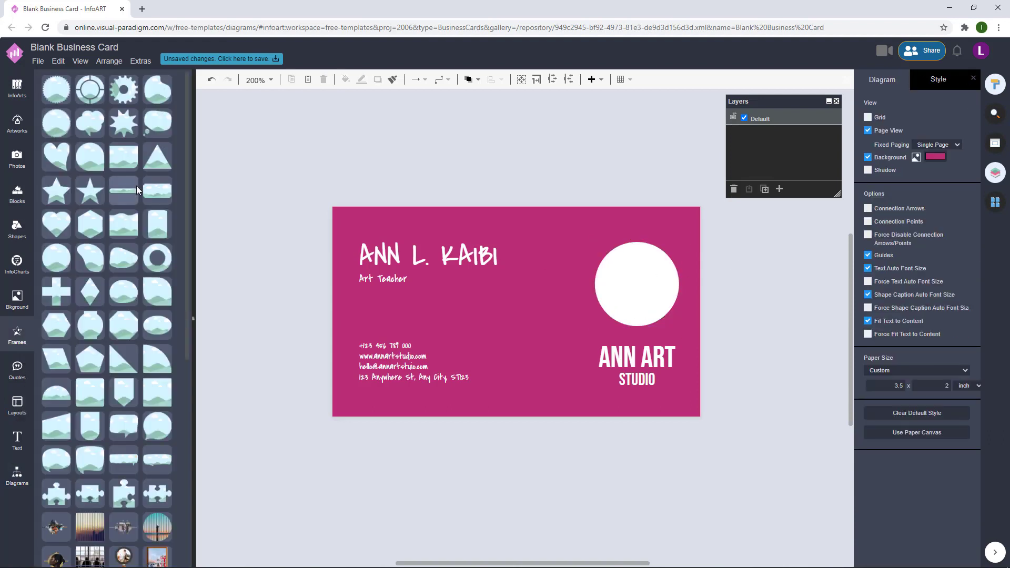
# - Fit a circular image frame centred inside the white circle
pyautogui.moveTo(57, 258); pyautogui.dragTo(677, 233)
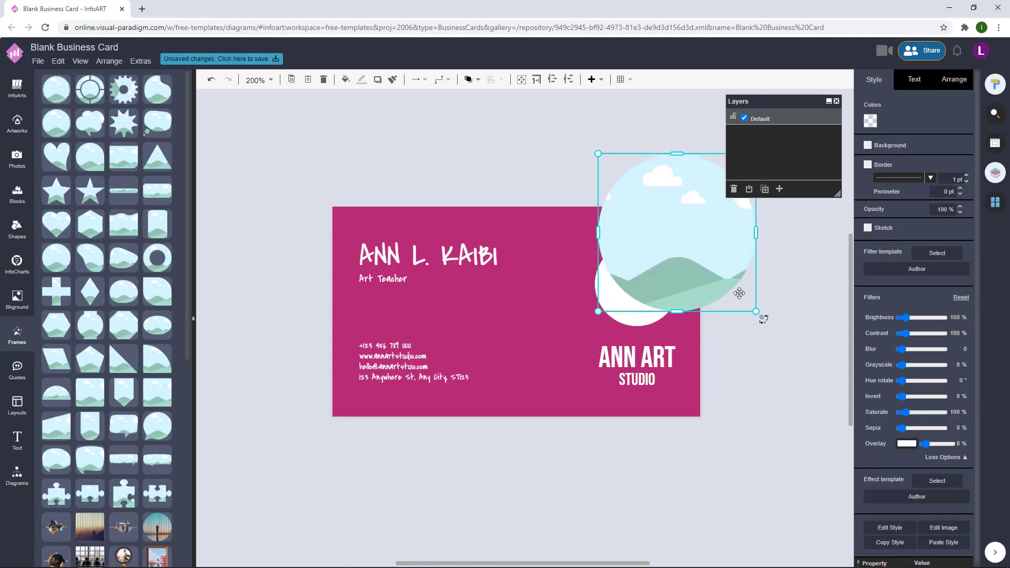
pyautogui.moveTo(756, 312); pyautogui.dragTo(666, 221)
pyautogui.moveTo(630, 184); pyautogui.dragTo(637, 284)
pyautogui.moveTo(677, 244); pyautogui.dragTo(678, 246)
pyautogui.moveTo(637, 285); pyautogui.dragTo(637, 285)
# - Search stock photos for 'art teacher', then for 'woman'
pyautogui.click(31, 142)
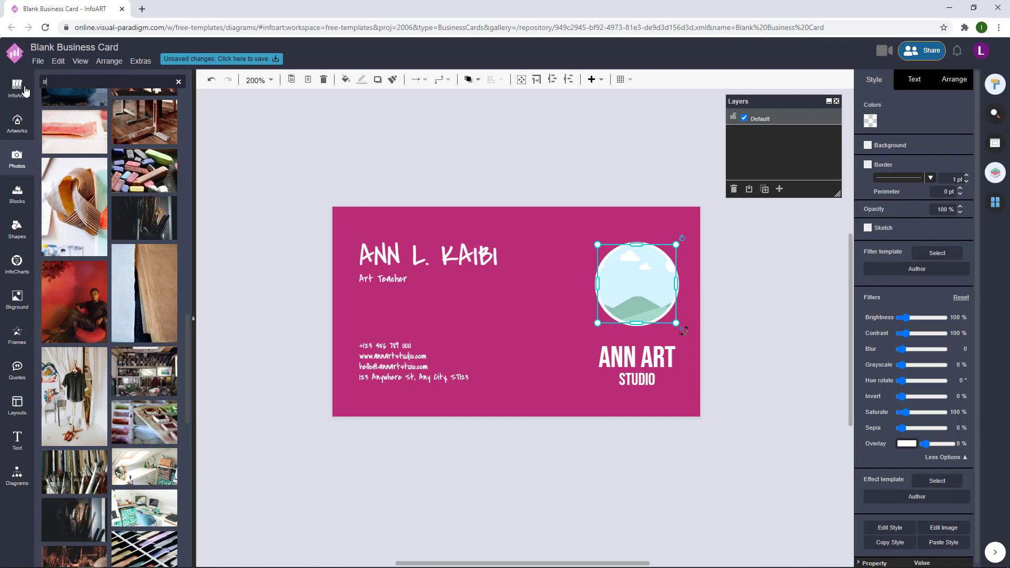
pyautogui.press('Return')
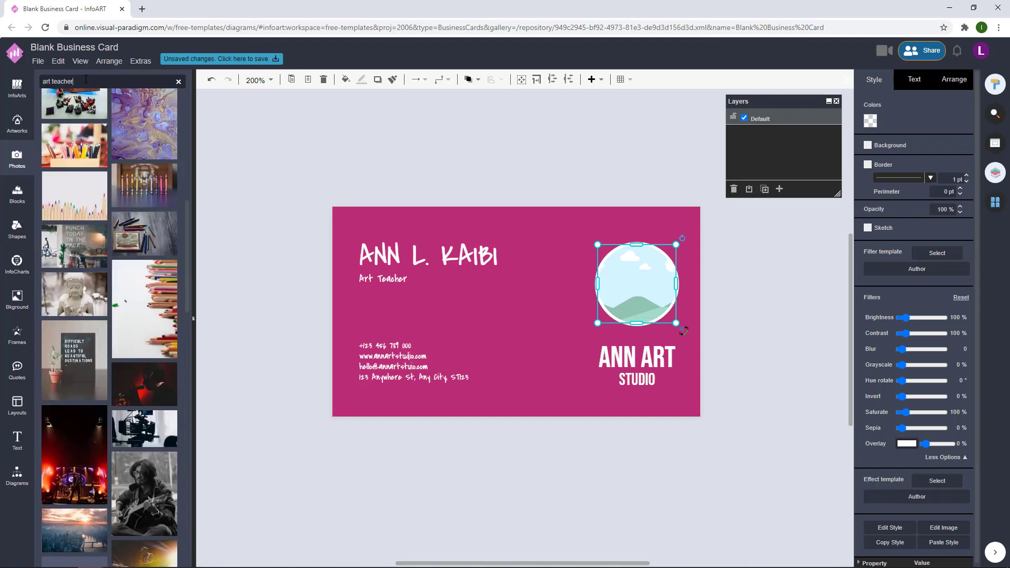
pyautogui.hotkey('ctrl', 'a')
pyautogui.write('woman')
pyautogui.press('Return')
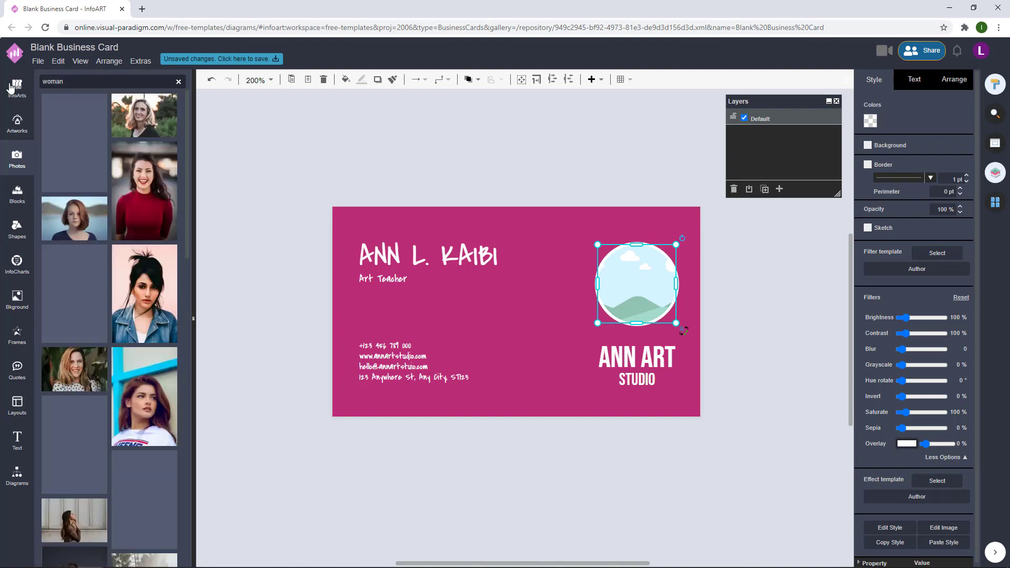
pyautogui.scroll(-3, 120, 161)
# - Place the polka-dot woman photo in the circular frame and give it a pink overlay
pyautogui.moveTo(74, 141); pyautogui.dragTo(635, 284)
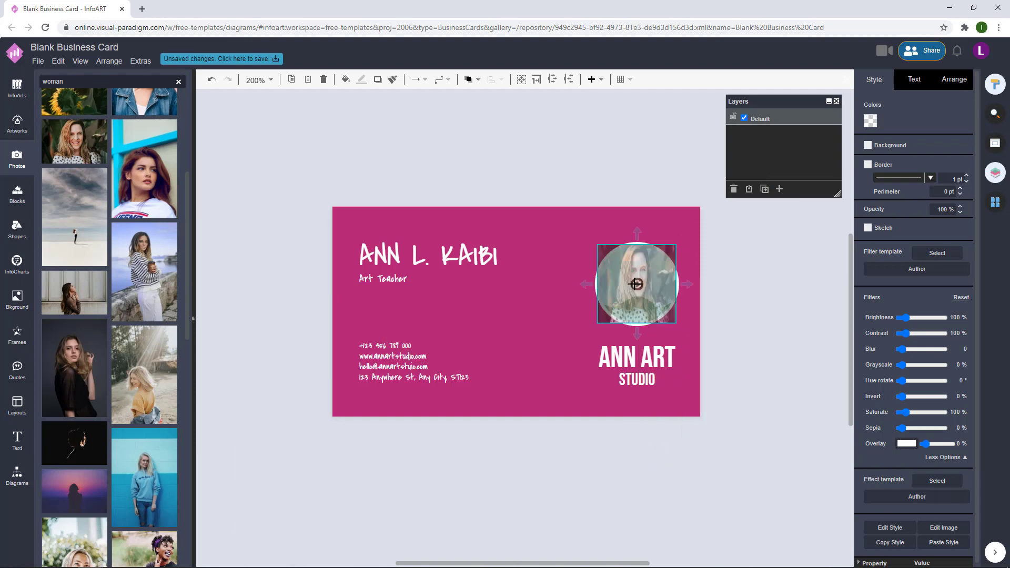
pyautogui.click(753, 256)
pyautogui.click(636, 263)
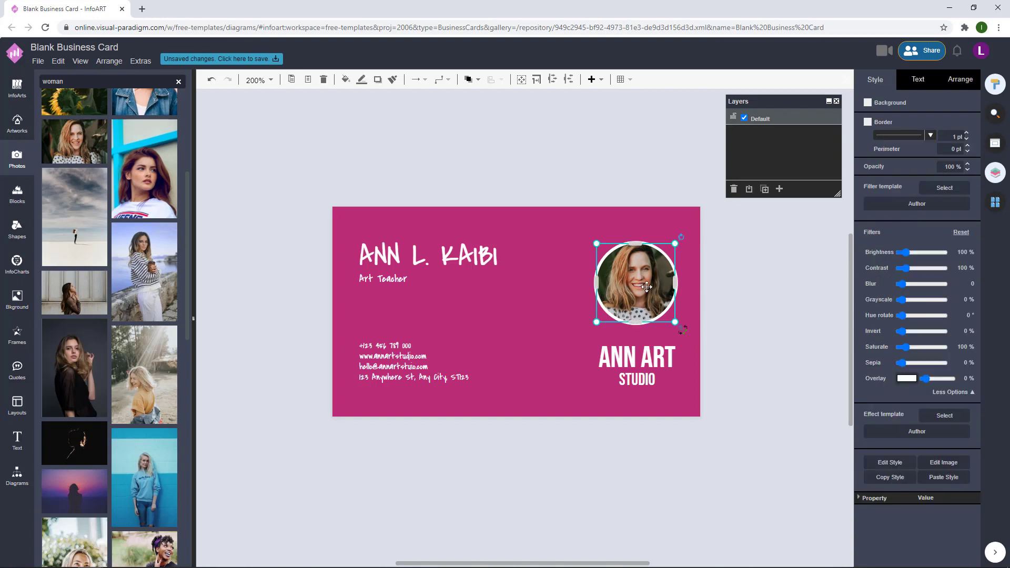
pyautogui.click(905, 378)
pyautogui.click(885, 404)
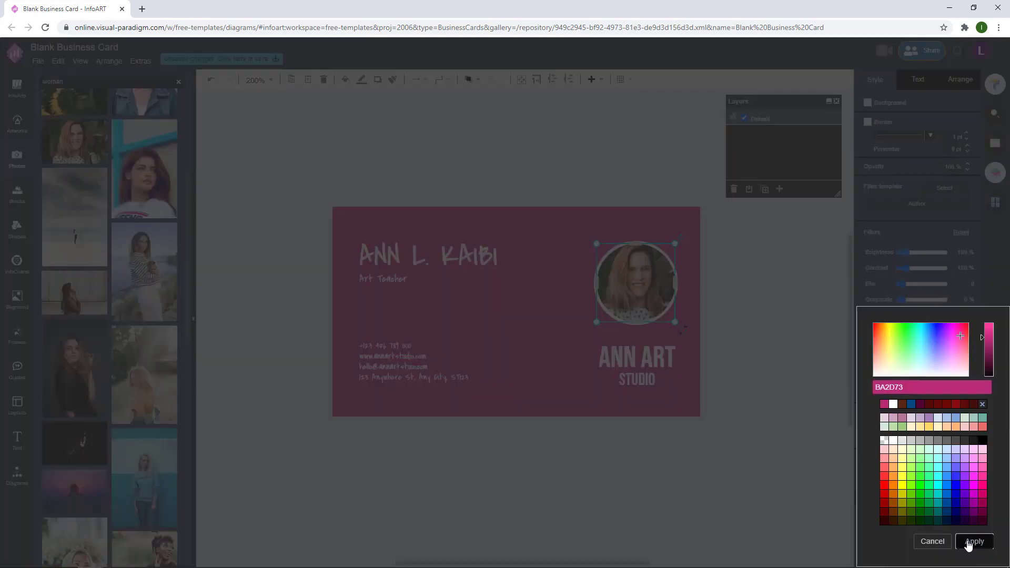
pyautogui.click(973, 541)
pyautogui.moveTo(936, 383); pyautogui.dragTo(940, 382)
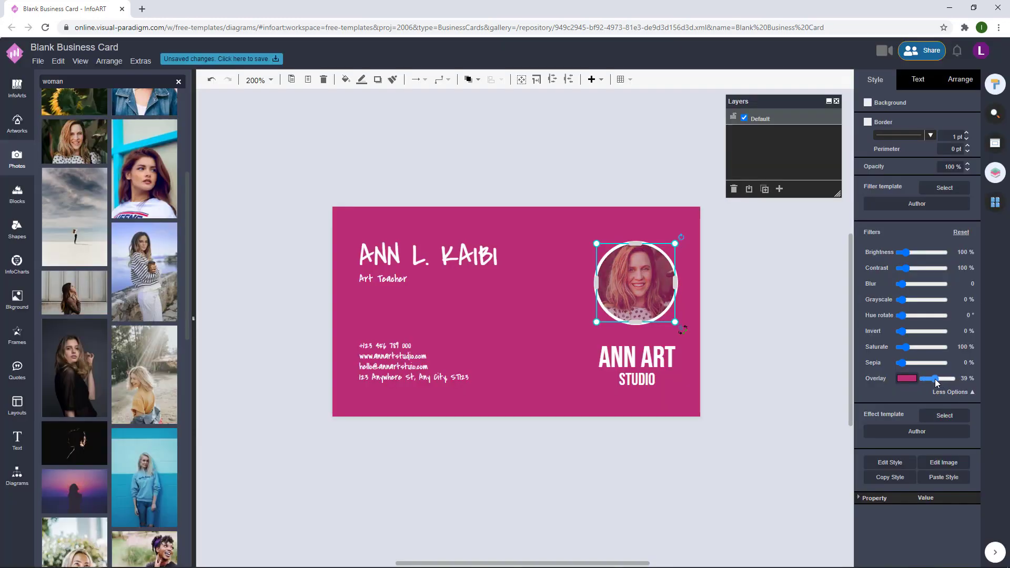
# - Switch the portrait's overlay to a stronger pink colour
pyautogui.click(760, 311)
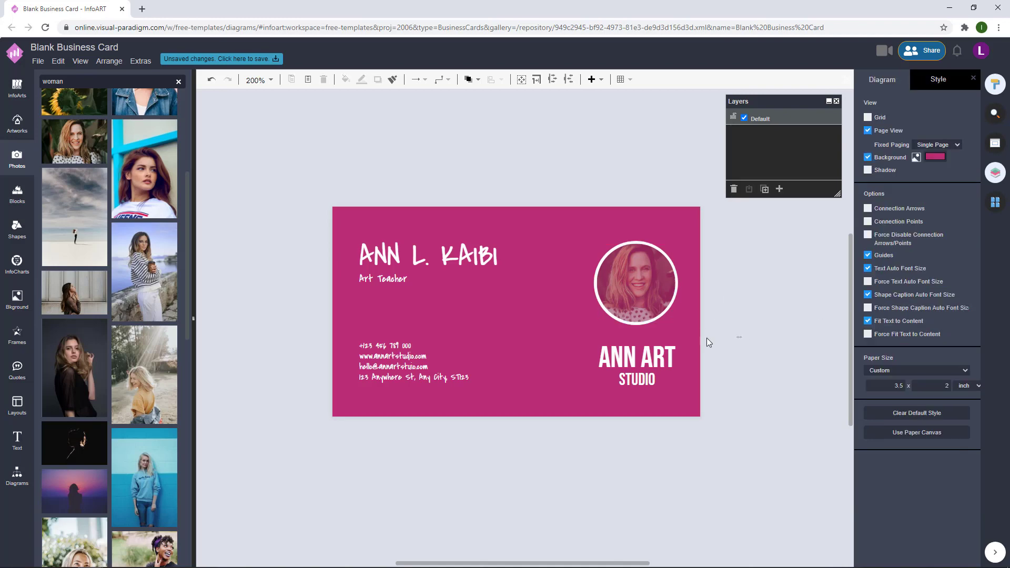
pyautogui.moveTo(742, 337); pyautogui.dragTo(553, 162)
pyautogui.click(598, 195)
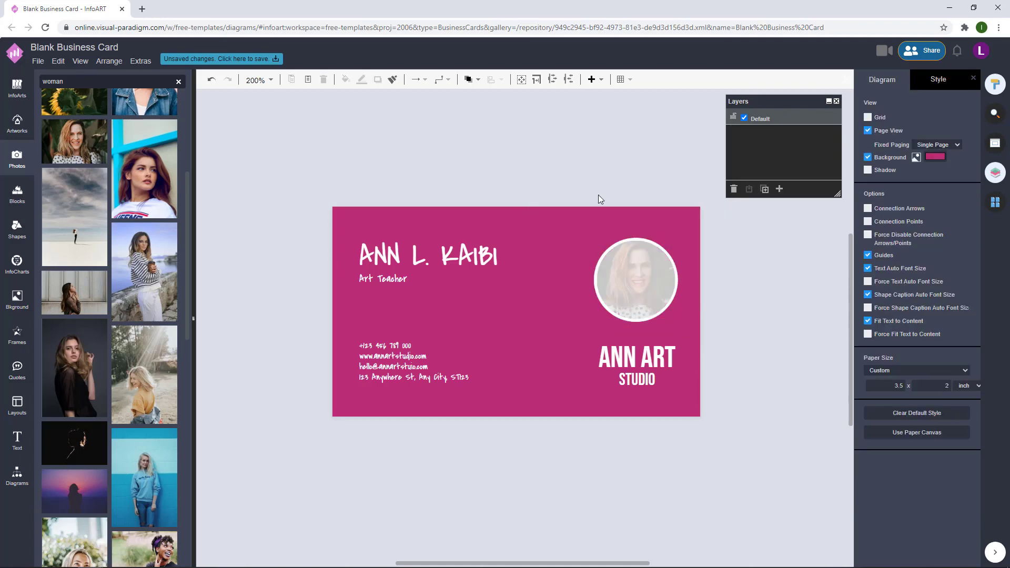
pyautogui.click(636, 277)
pyautogui.click(902, 382)
pyautogui.click(972, 518)
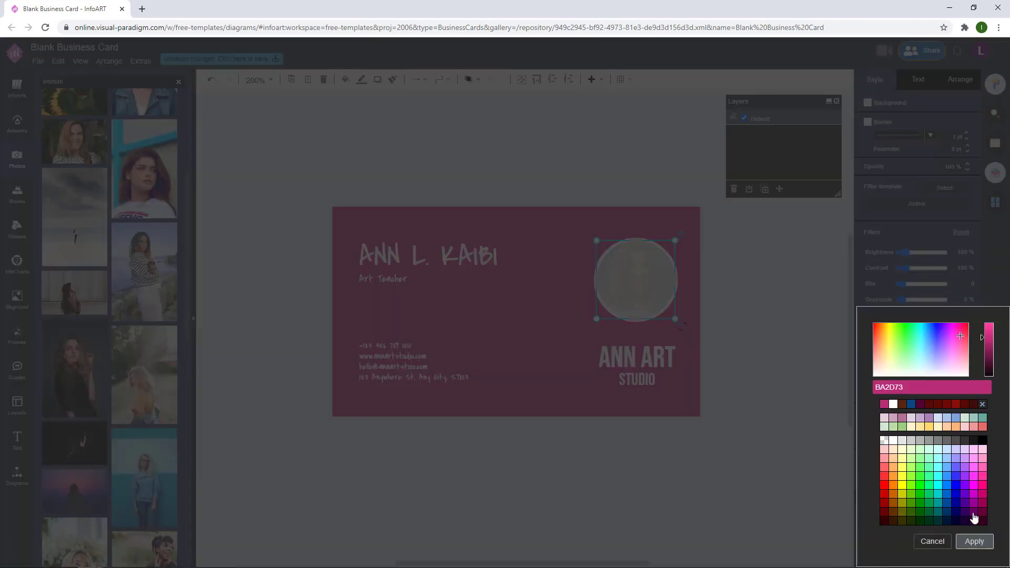
pyautogui.click(973, 543)
# - Flip the circular portrait horizontally
pyautogui.click(777, 352)
pyautogui.click(629, 268)
pyautogui.click(959, 79)
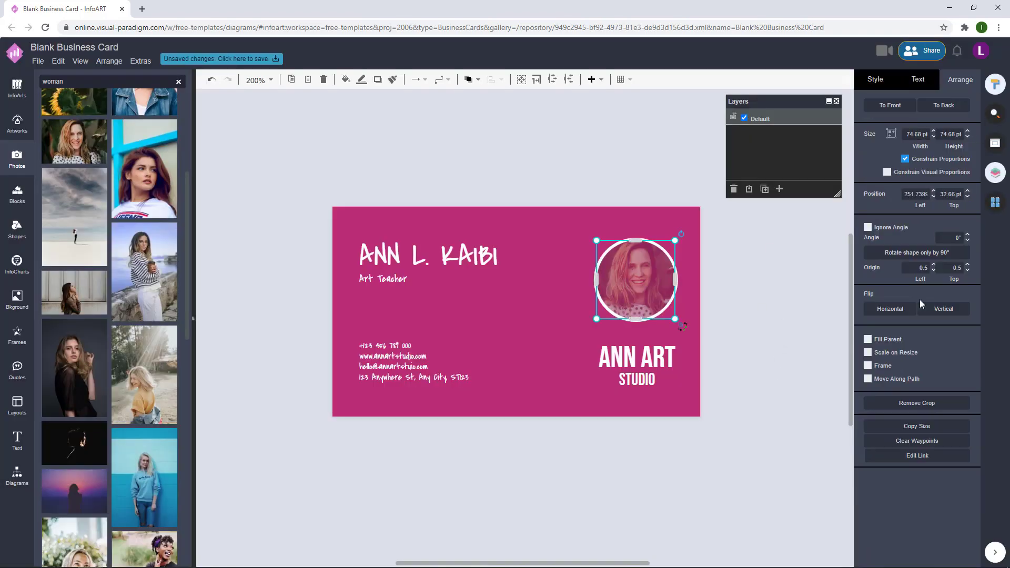
pyautogui.click(890, 308)
pyautogui.click(767, 305)
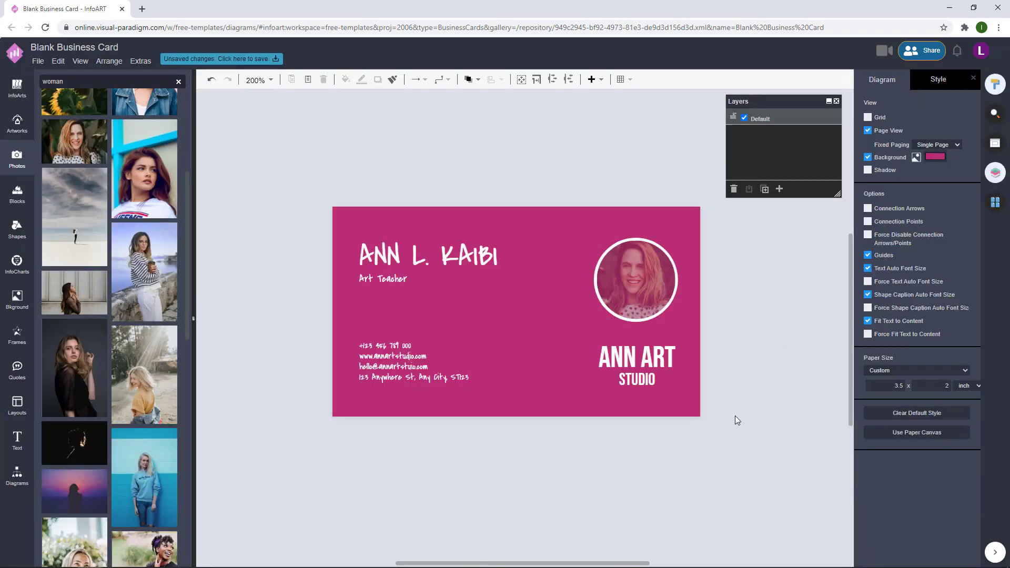
# - Reapply a pink overlay colour to the circular portrait
pyautogui.moveTo(737, 419); pyautogui.dragTo(561, 164)
pyautogui.click(560, 161)
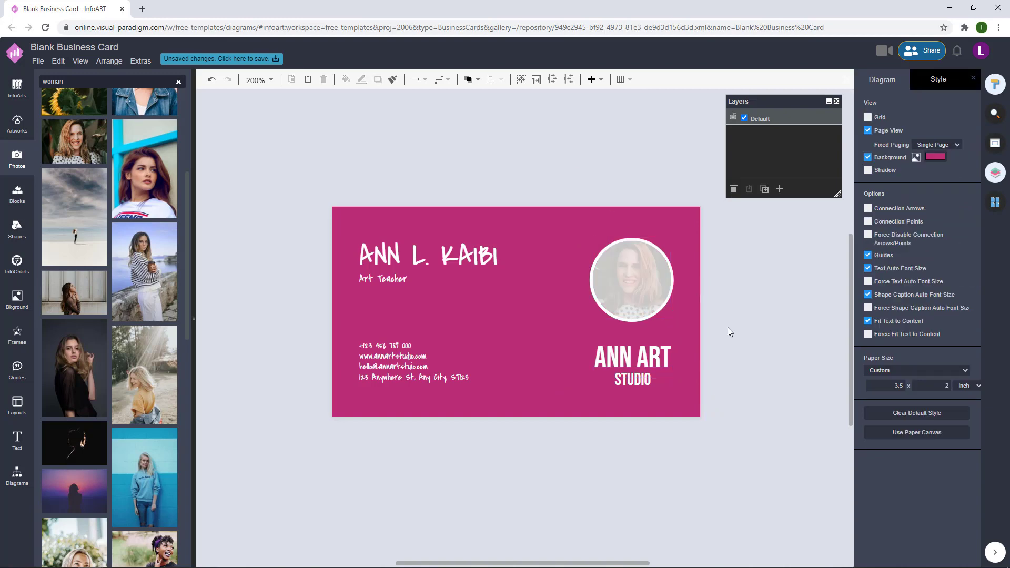
pyautogui.click(631, 278)
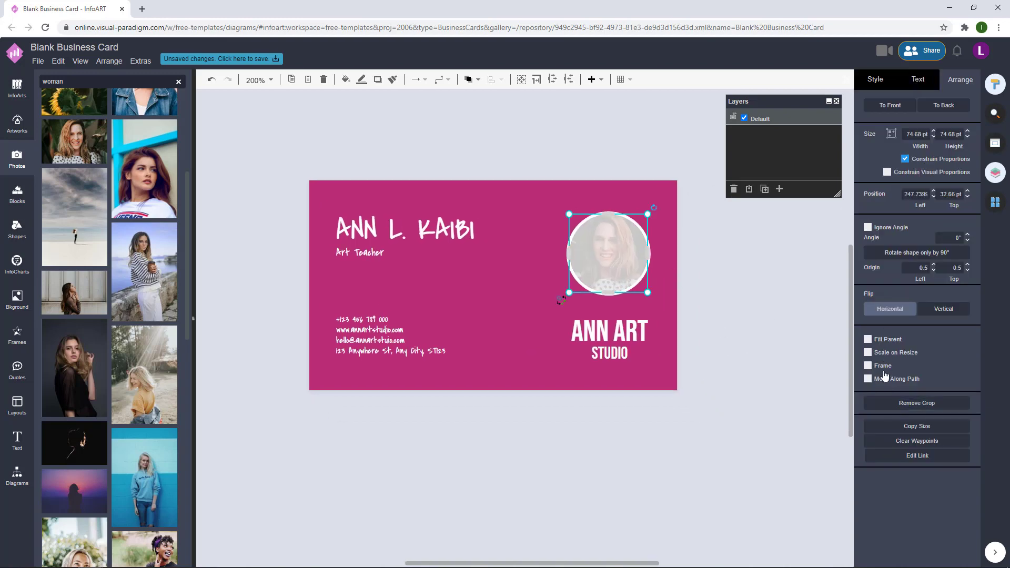
pyautogui.click(890, 308)
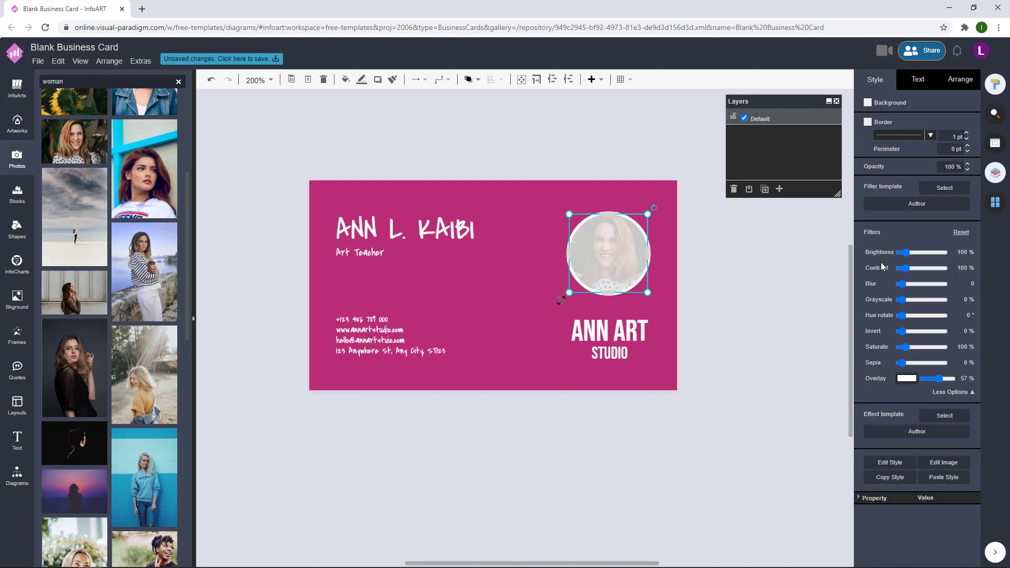
pyautogui.click(906, 378)
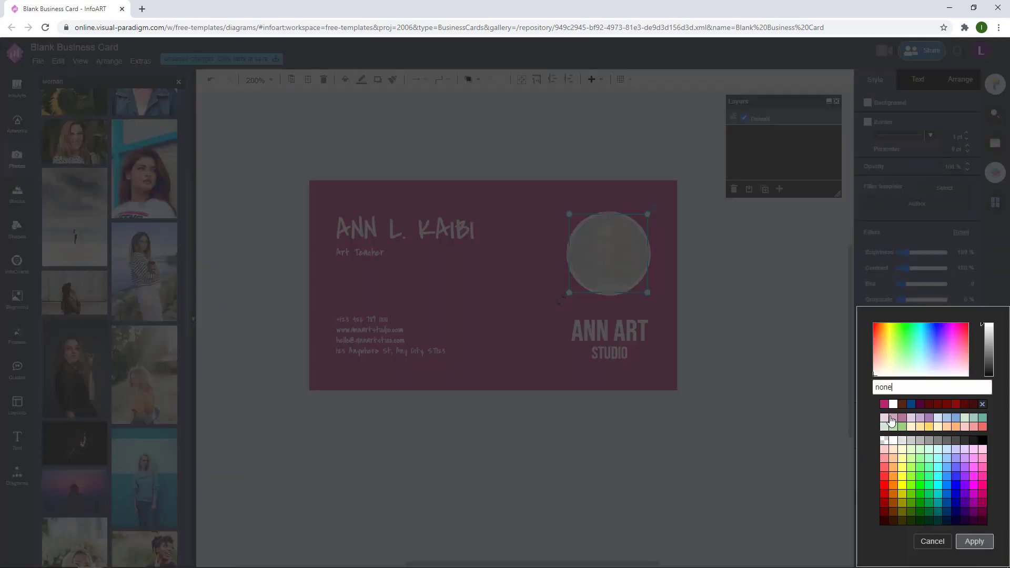
pyautogui.click(961, 507)
pyautogui.click(974, 541)
pyautogui.click(761, 311)
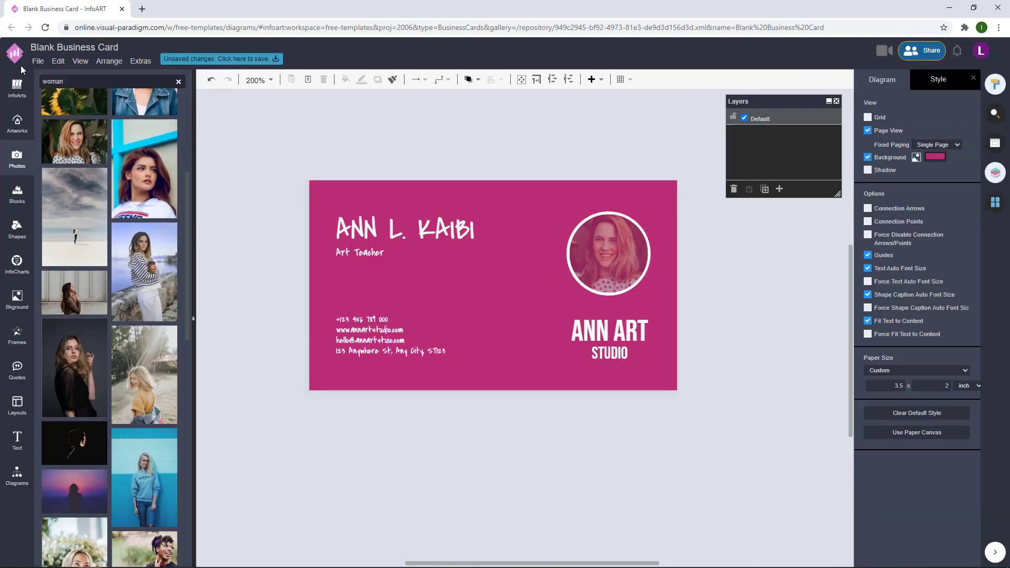
pyautogui.write('art')
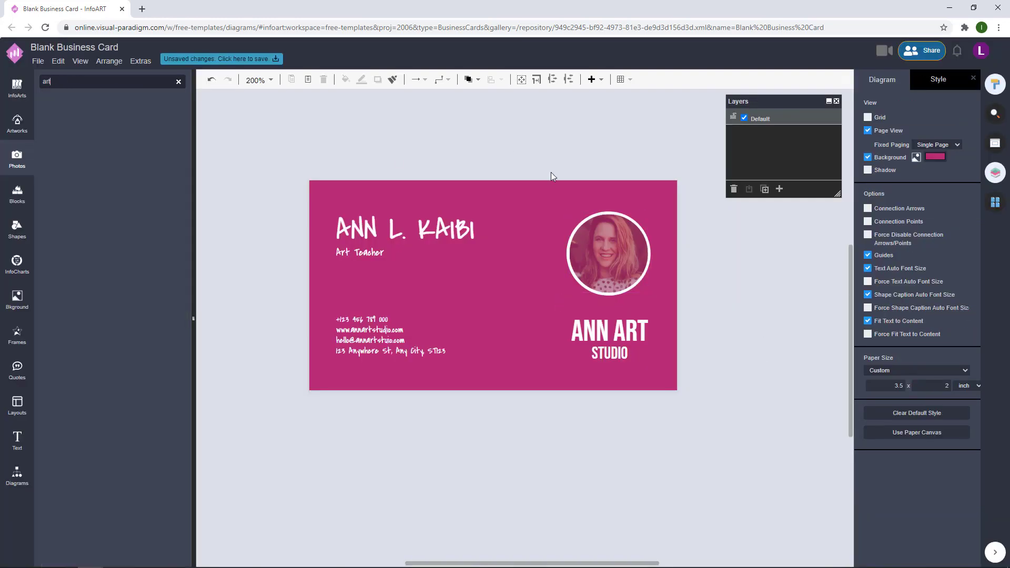
# - Set the paintbrush photo as the card background at 15% opacity
pyautogui.moveTo(739, 312); pyautogui.dragTo(546, 221)
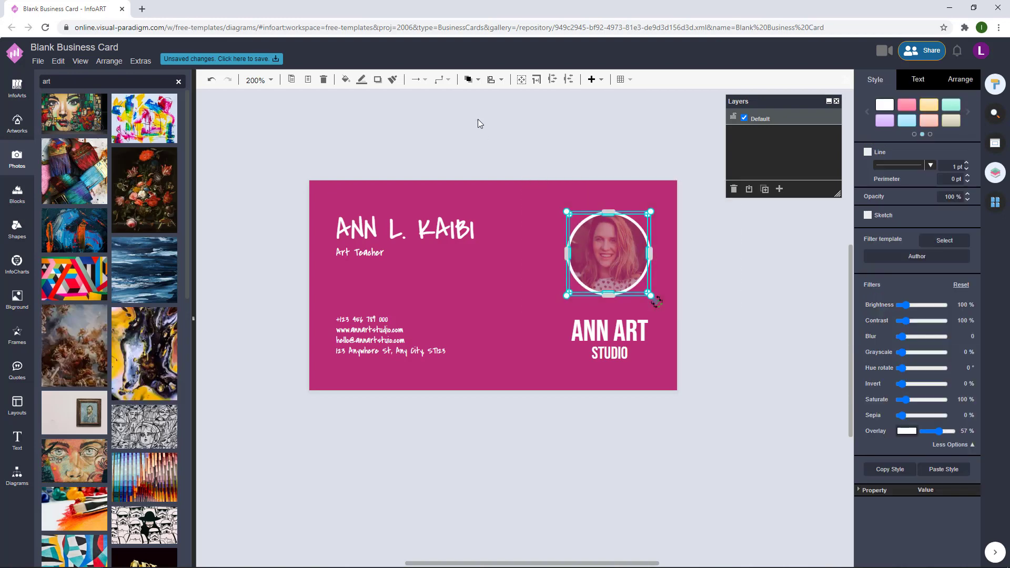
pyautogui.click(323, 128)
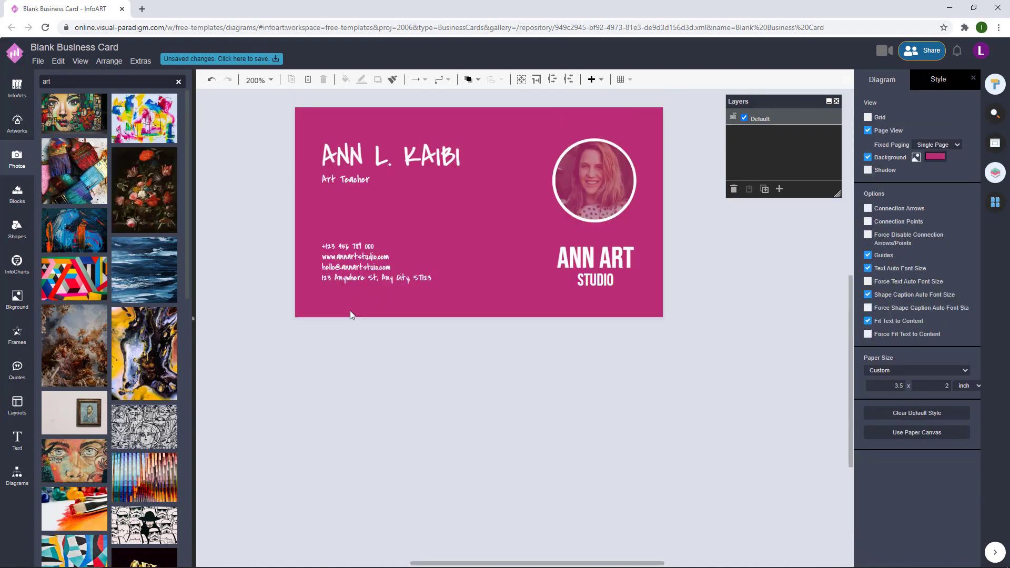
pyautogui.moveTo(103, 496)
pyautogui.mouseDown()
pyautogui.moveTo(295, 233)
pyautogui.moveTo(316, 234)
pyautogui.mouseUp()
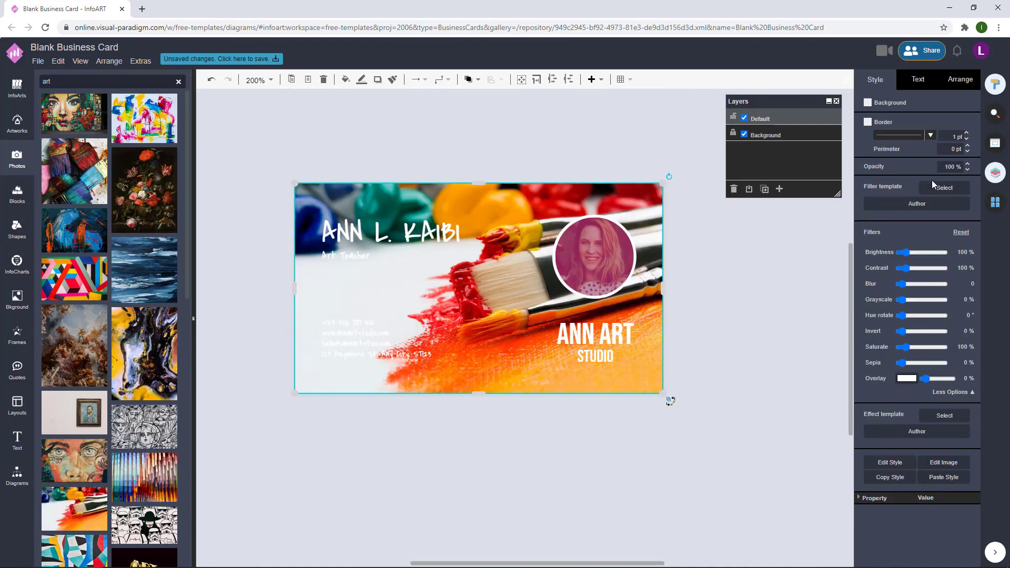
pyautogui.doubleClick(943, 166)
pyautogui.write('15')
pyautogui.press('Return')
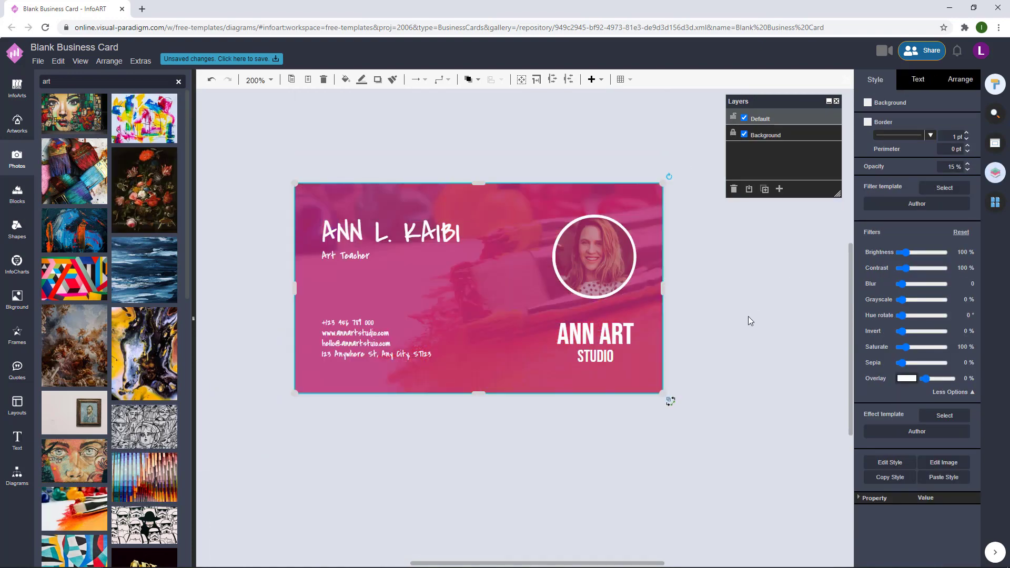
# - Tint the circular portrait with a light pink overlay
pyautogui.click(605, 257)
pyautogui.moveTo(954, 379); pyautogui.dragTo(929, 376)
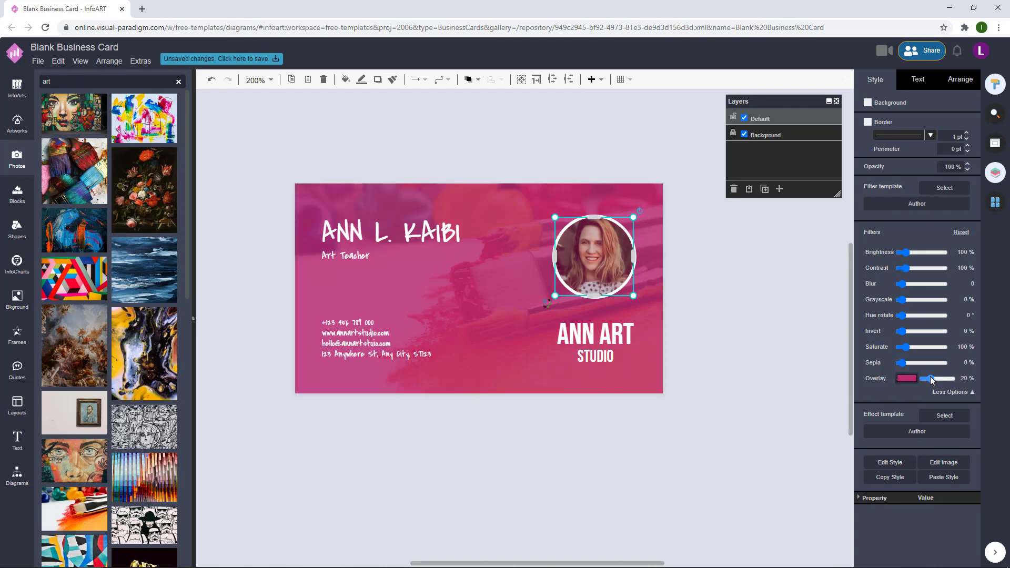
pyautogui.click(698, 267)
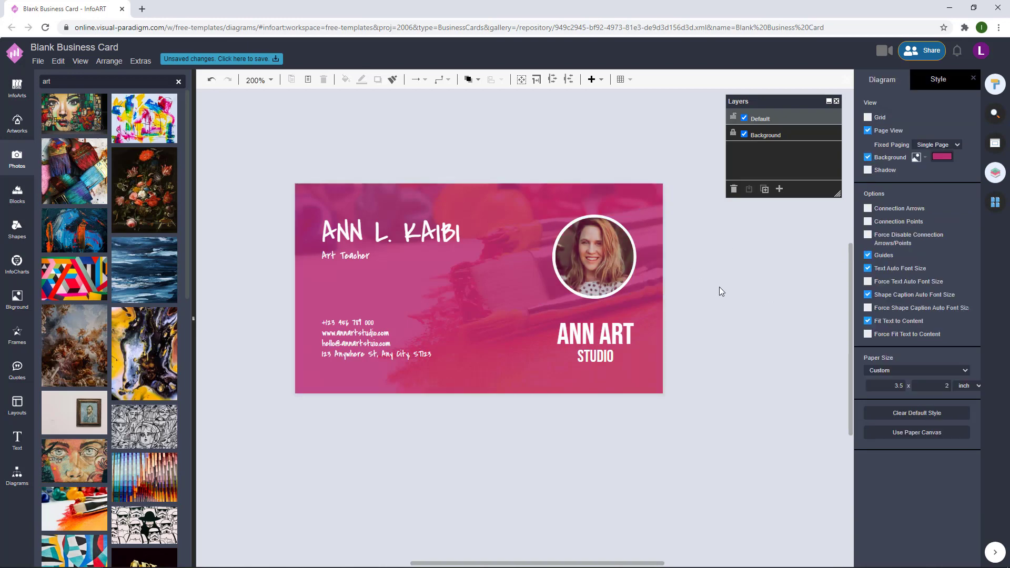
pyautogui.scroll(-2, 718, 286)
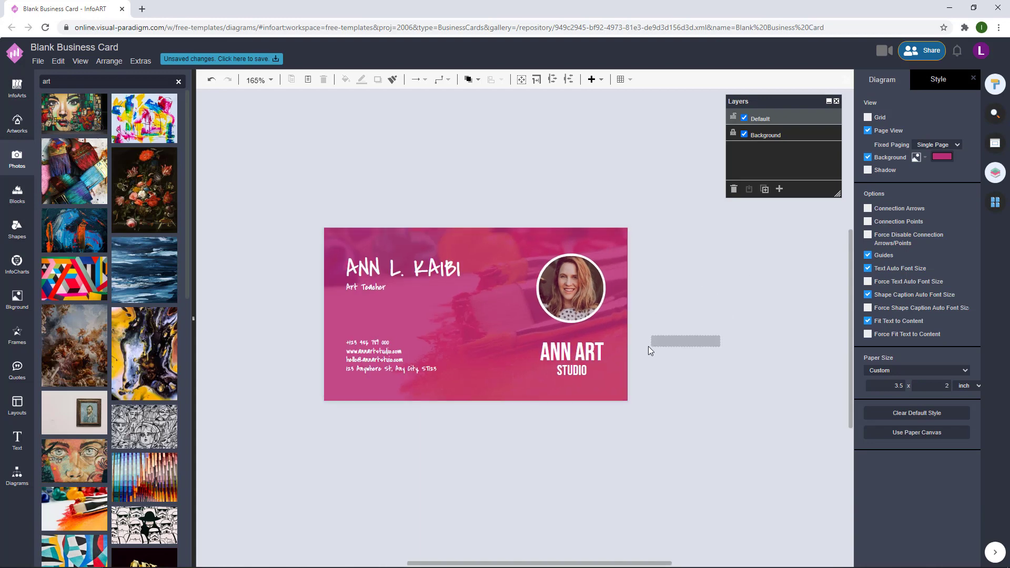
pyautogui.moveTo(649, 351); pyautogui.dragTo(474, 225)
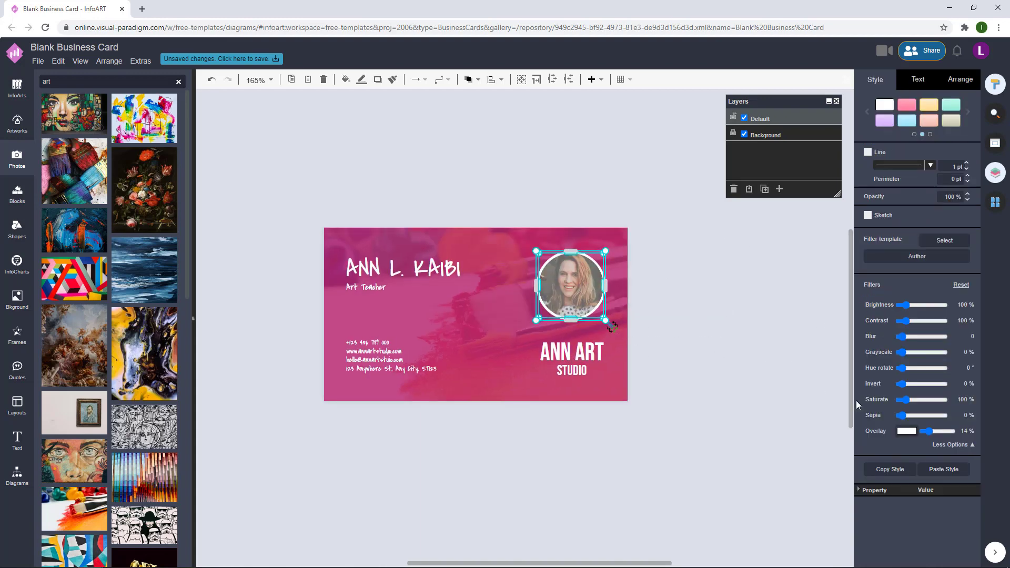
pyautogui.click(906, 431)
pyautogui.click(883, 403)
pyautogui.click(975, 542)
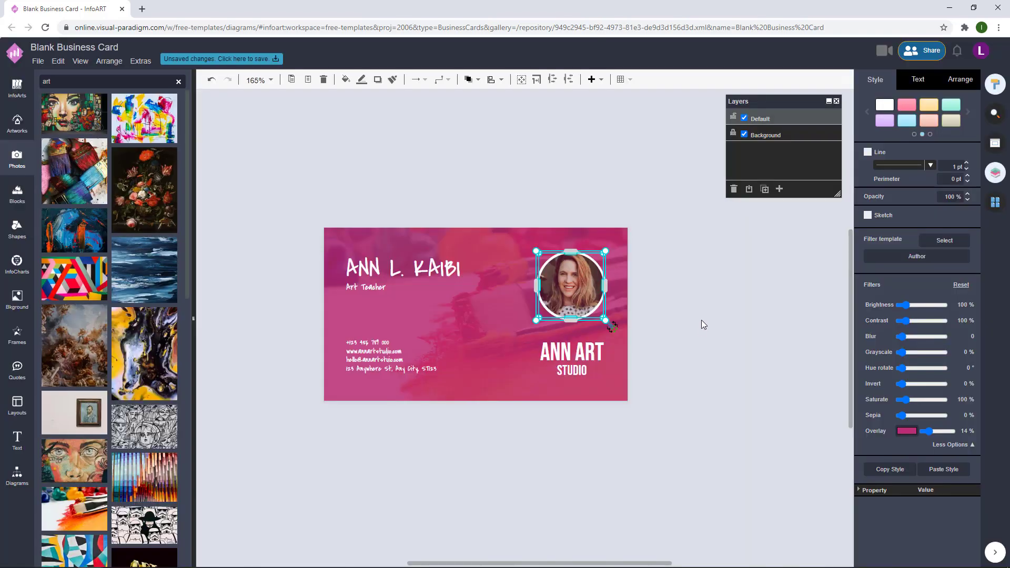
pyautogui.click(710, 311)
# - Raise the contact details text's font size a few steps
pyautogui.click(408, 275)
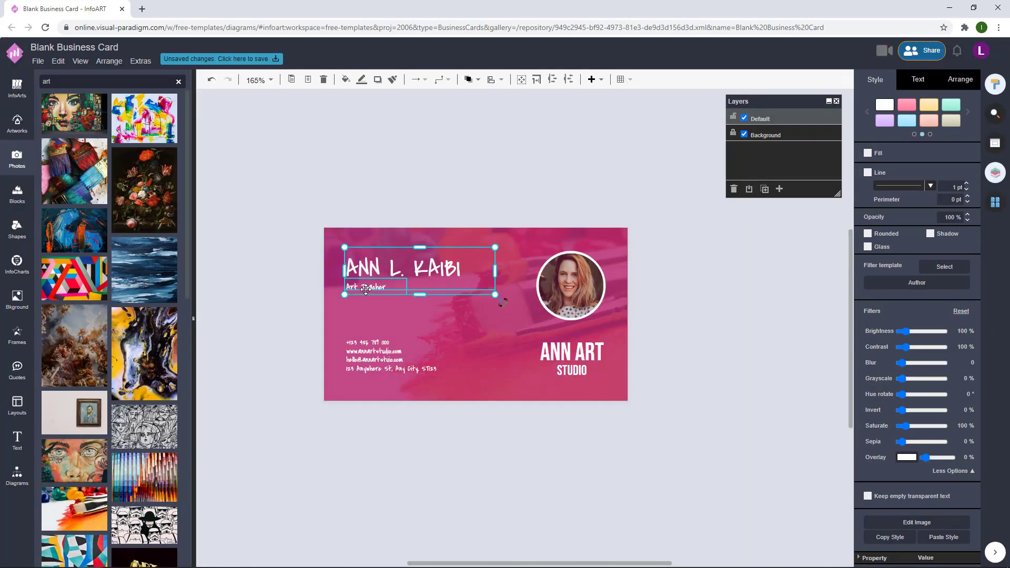
pyautogui.click(473, 169)
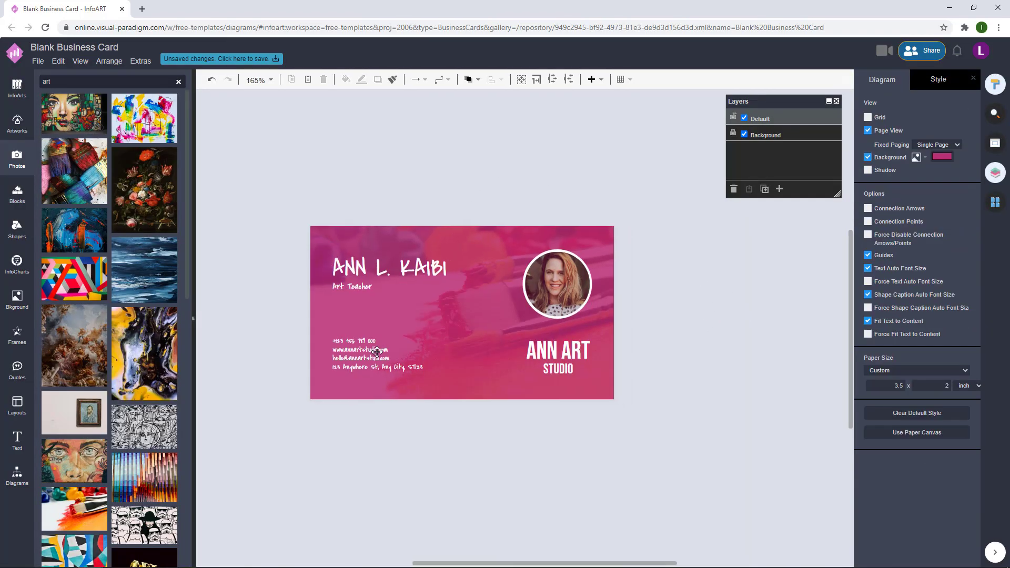
pyautogui.doubleClick(377, 352)
pyautogui.click(950, 146)
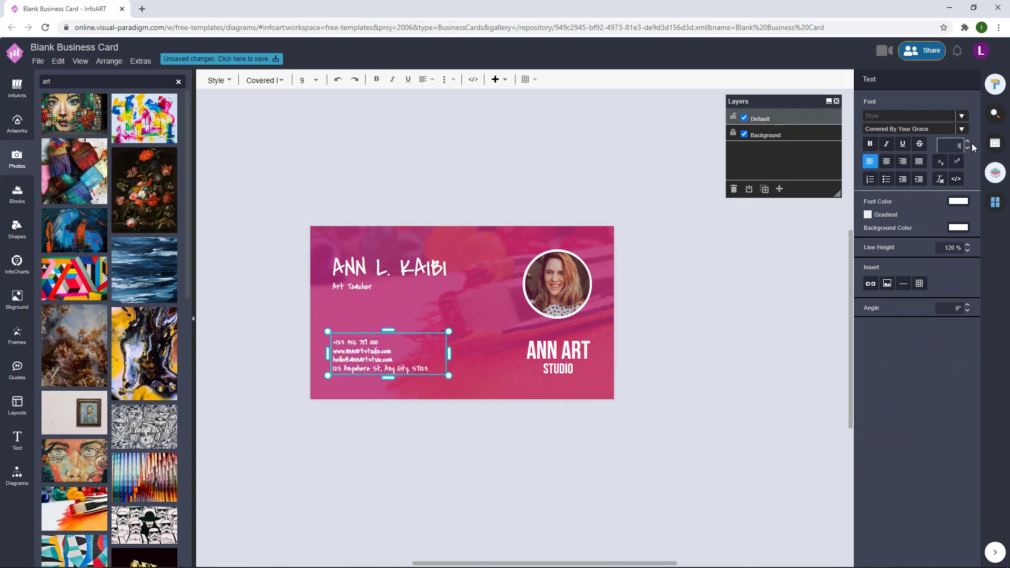
pyautogui.click(968, 142)
pyautogui.click(718, 284)
pyautogui.click(380, 356)
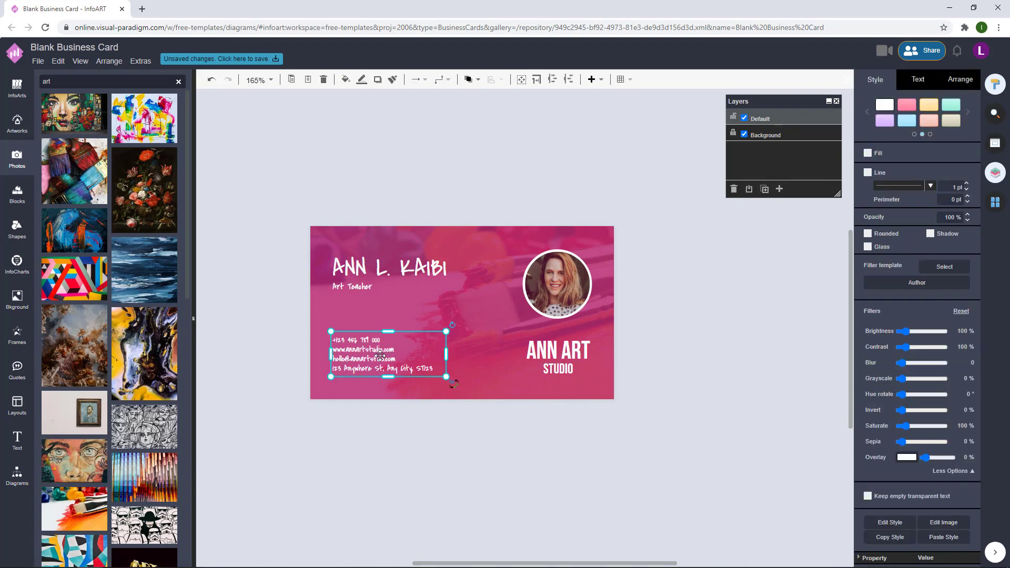
pyautogui.click(736, 297)
pyautogui.scroll(1, 737, 297)
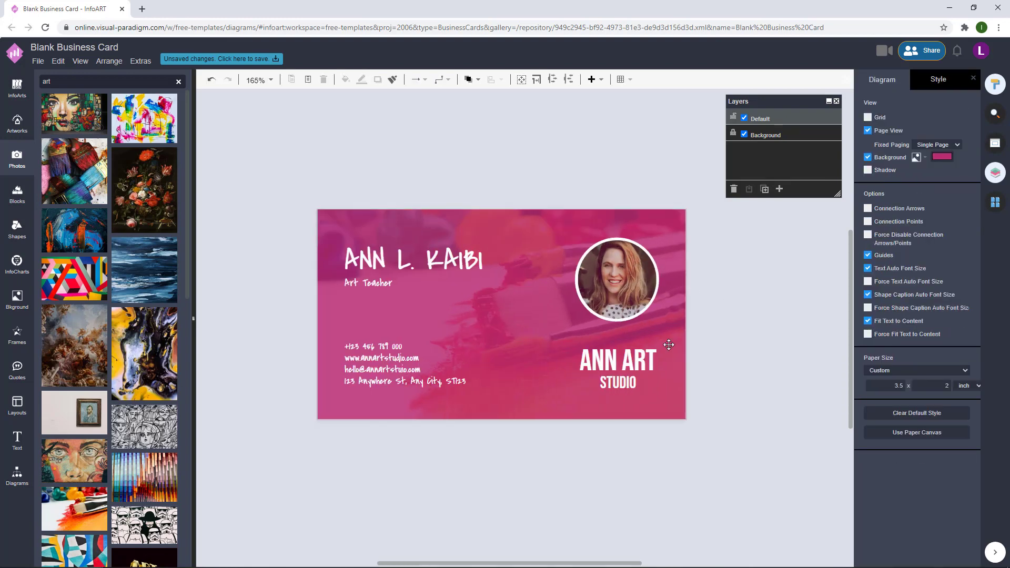
# - Add a rectangle from the basic shapes and flatten it into a short bar under Art Teacher
pyautogui.click(17, 476)
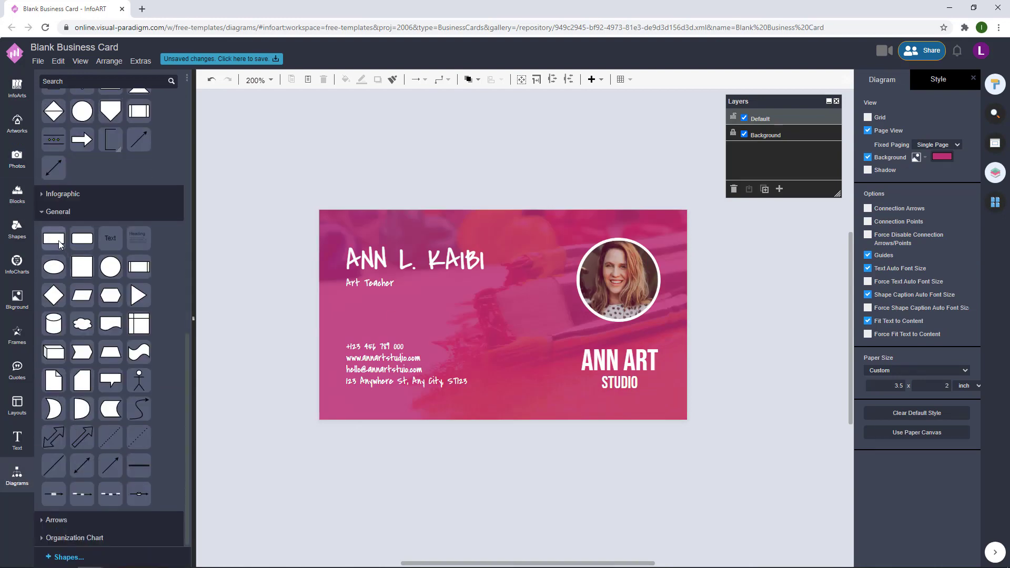
pyautogui.moveTo(404, 368); pyautogui.dragTo(412, 311)
pyautogui.hotkey('ctrl', 'z')
pyautogui.click(414, 307)
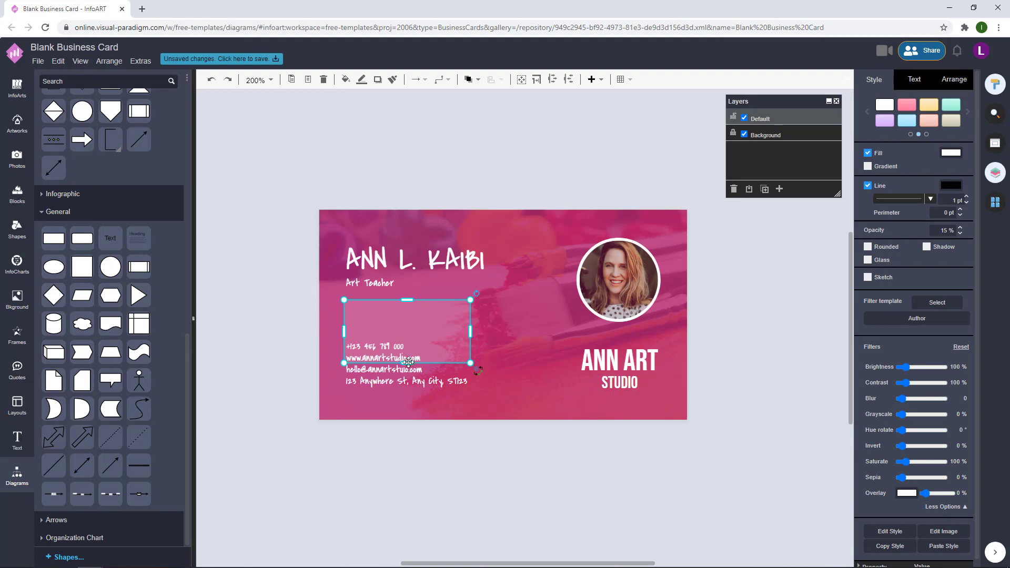
pyautogui.moveTo(408, 363); pyautogui.dragTo(406, 300)
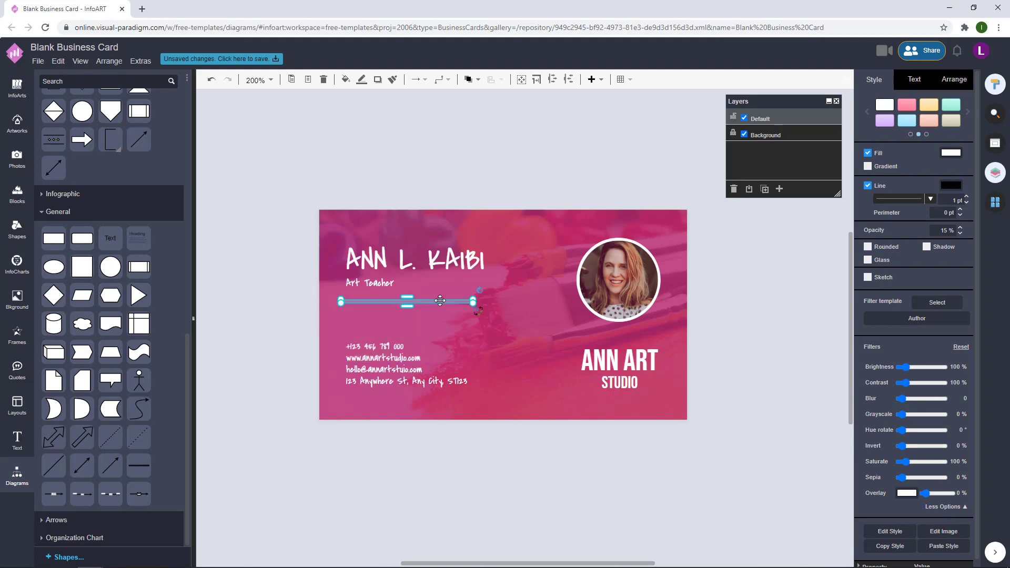
pyautogui.moveTo(473, 299); pyautogui.dragTo(433, 300)
# - Remove the bar's outline and set its opacity to 100% for a solid white line
pyautogui.click(868, 185)
pyautogui.click(941, 230)
pyautogui.write('100')
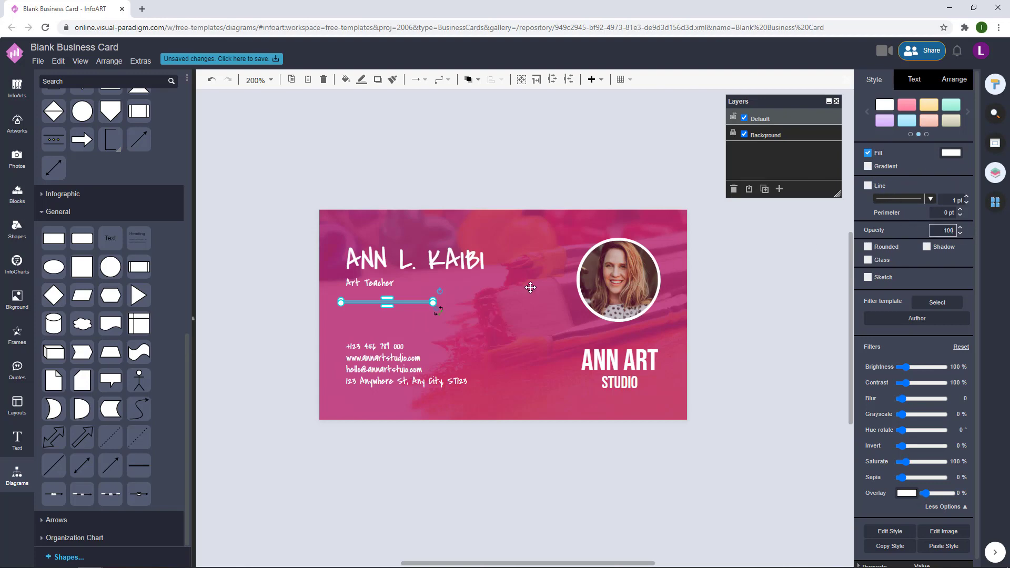
pyautogui.press('Return')
pyautogui.click(285, 331)
pyautogui.click(423, 303)
pyautogui.click(463, 197)
pyautogui.click(428, 301)
pyautogui.click(467, 169)
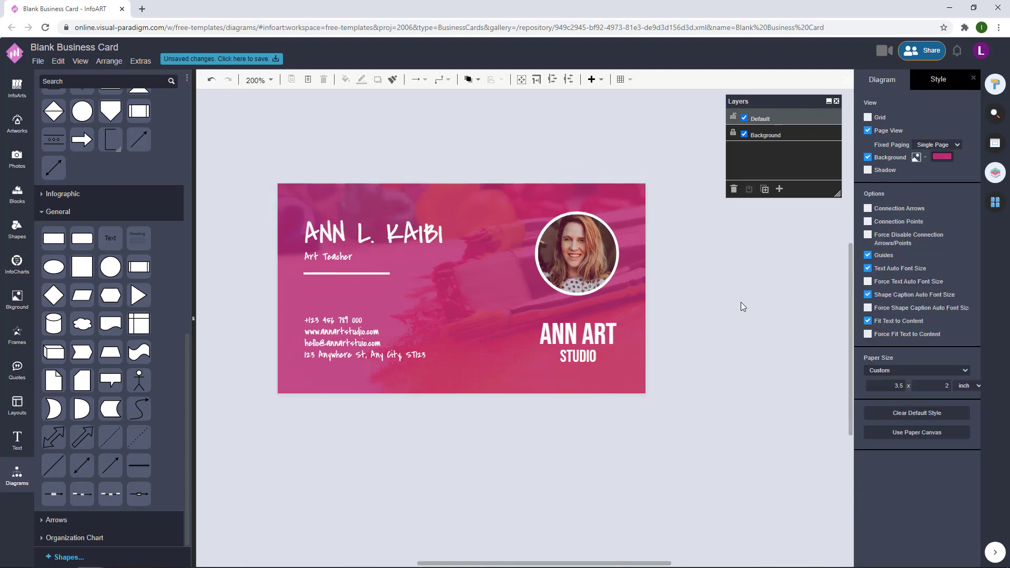
# - Set the divider bar's height to 2 pt
pyautogui.click(368, 273)
pyautogui.click(953, 79)
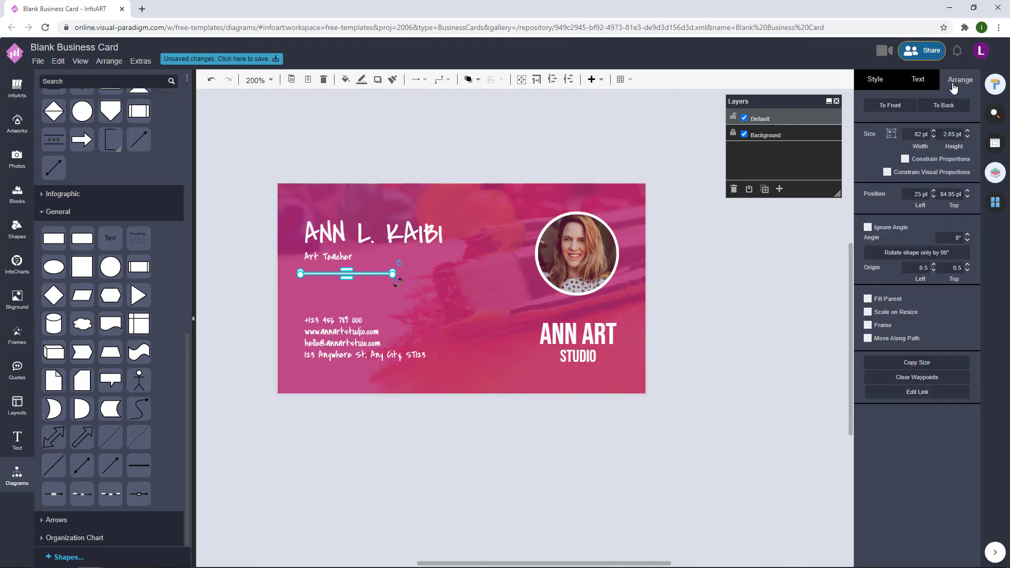
pyautogui.click(951, 133)
pyautogui.write('2')
pyautogui.press('Return')
pyautogui.click(437, 259)
pyautogui.click(383, 273)
pyautogui.click(381, 336)
# - Nudge the name and title text down slightly
pyautogui.click(341, 259)
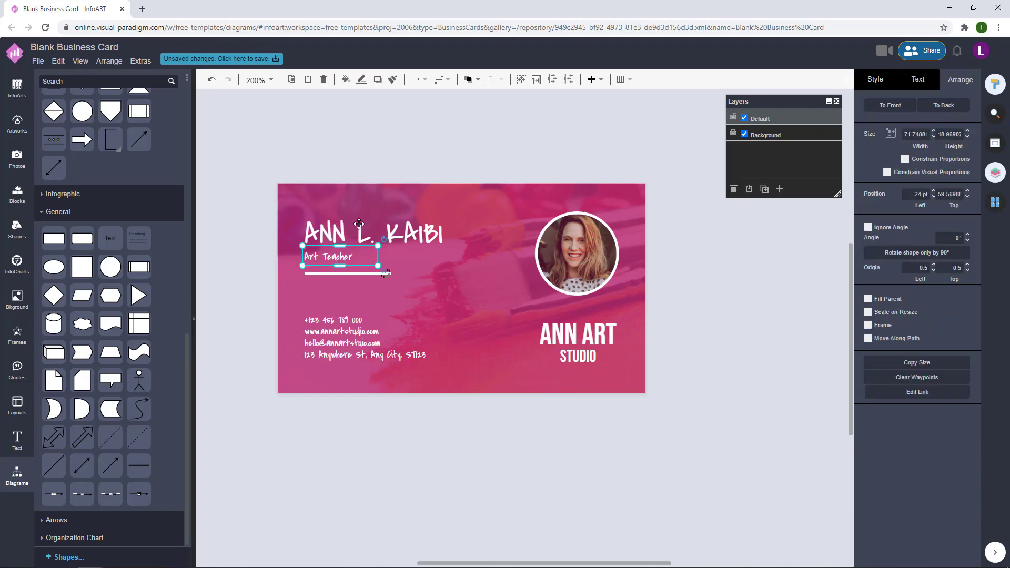
pyautogui.press('Down')
pyautogui.press('Down')
pyautogui.press('Down')
pyautogui.click(750, 289)
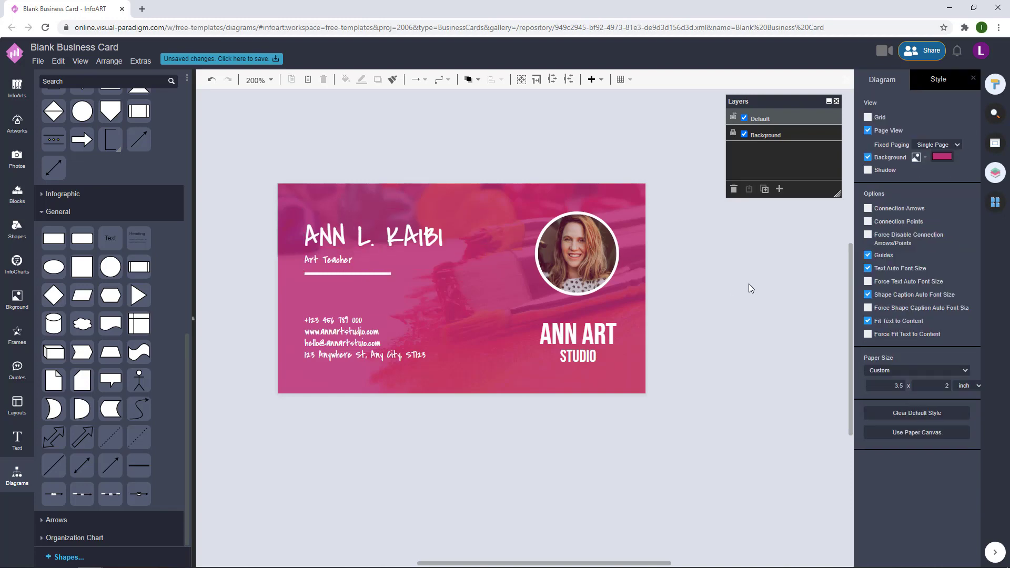
pyautogui.click(345, 249)
pyautogui.click(488, 169)
pyautogui.press('Tab')
pyautogui.click(737, 299)
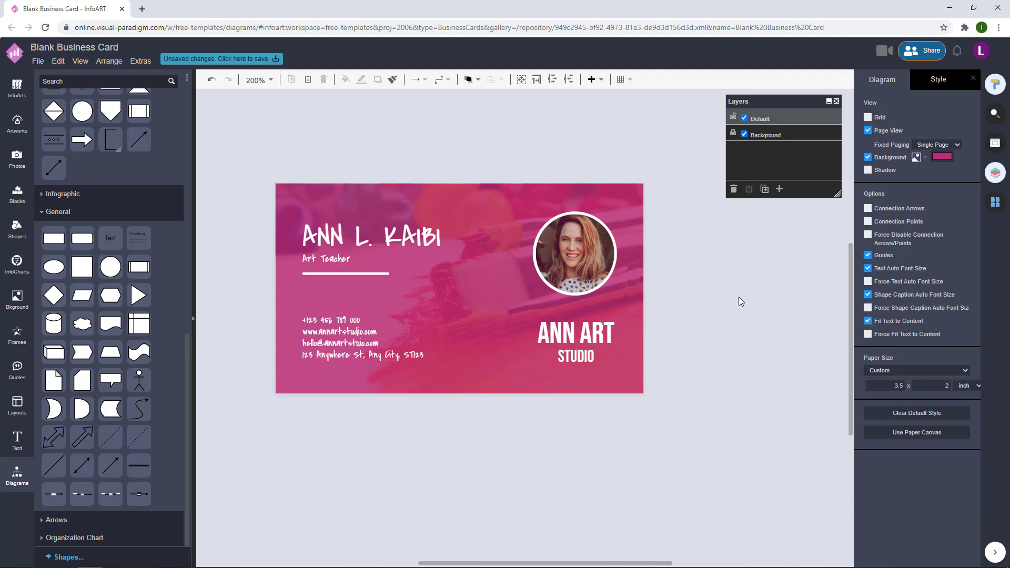
# - Nudge the portrait and ANN ART STUDIO text left together
pyautogui.moveTo(723, 406); pyautogui.dragTo(513, 195)
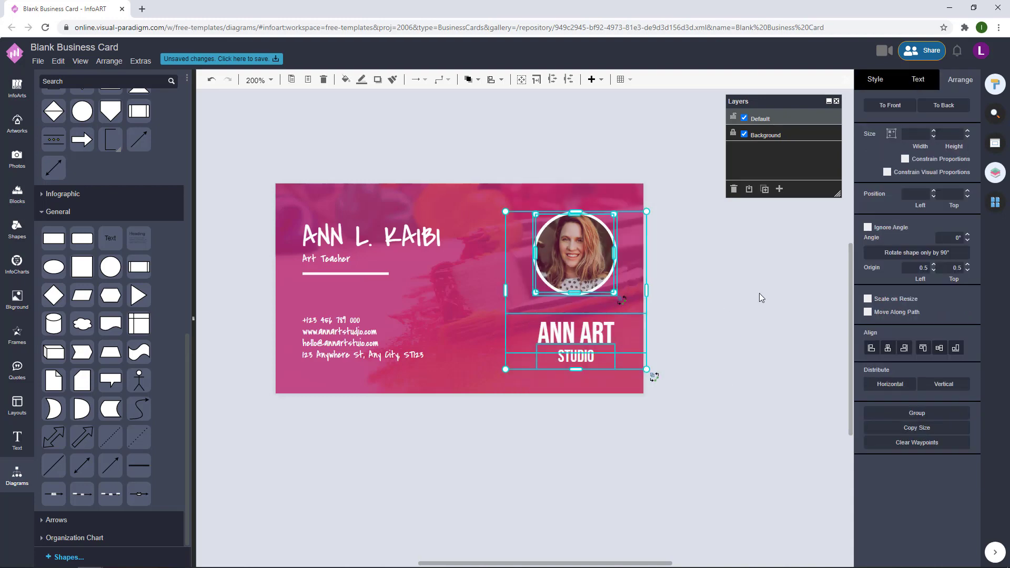
pyautogui.press('Left')
pyautogui.press('Left')
pyautogui.press('Left')
pyautogui.press('Left')
pyautogui.click(719, 294)
# - Change the portrait's overlay colour, leaving the photo untinted
pyautogui.click(540, 264)
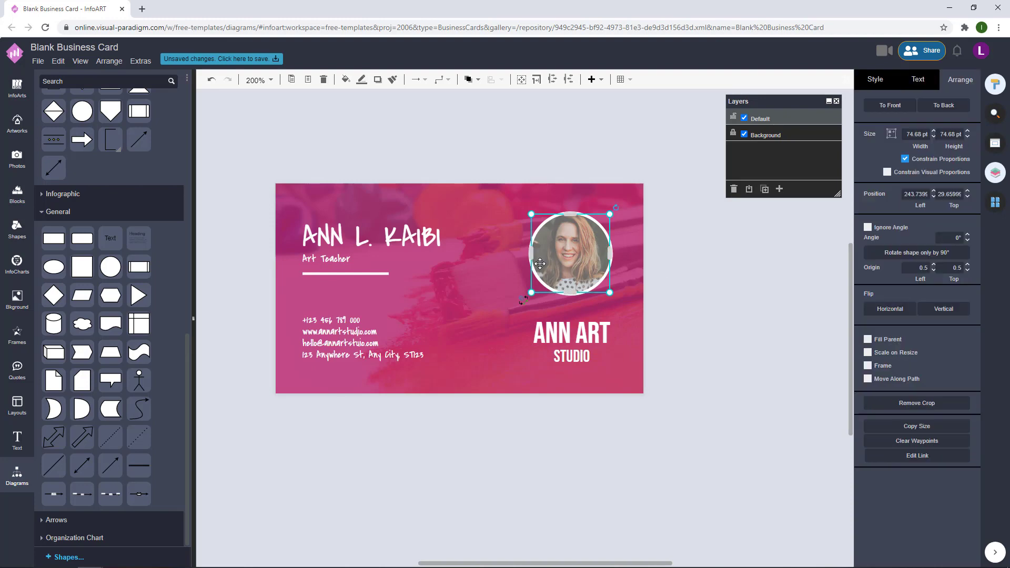
pyautogui.click(875, 79)
pyautogui.click(916, 377)
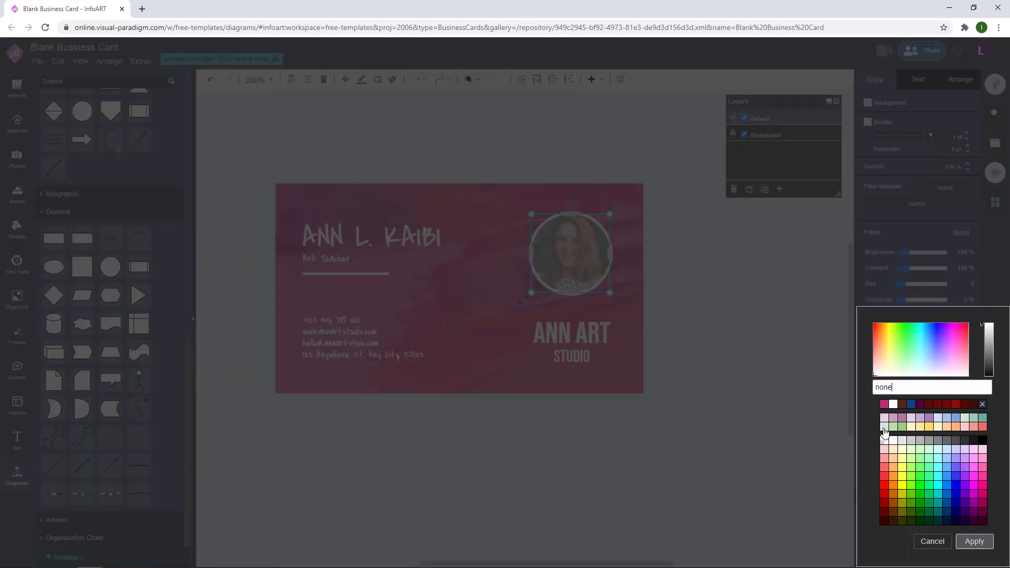
pyautogui.click(884, 427)
pyautogui.click(973, 542)
pyautogui.click(742, 346)
# - Show the paint-palette front on Page-1
pyautogui.click(995, 202)
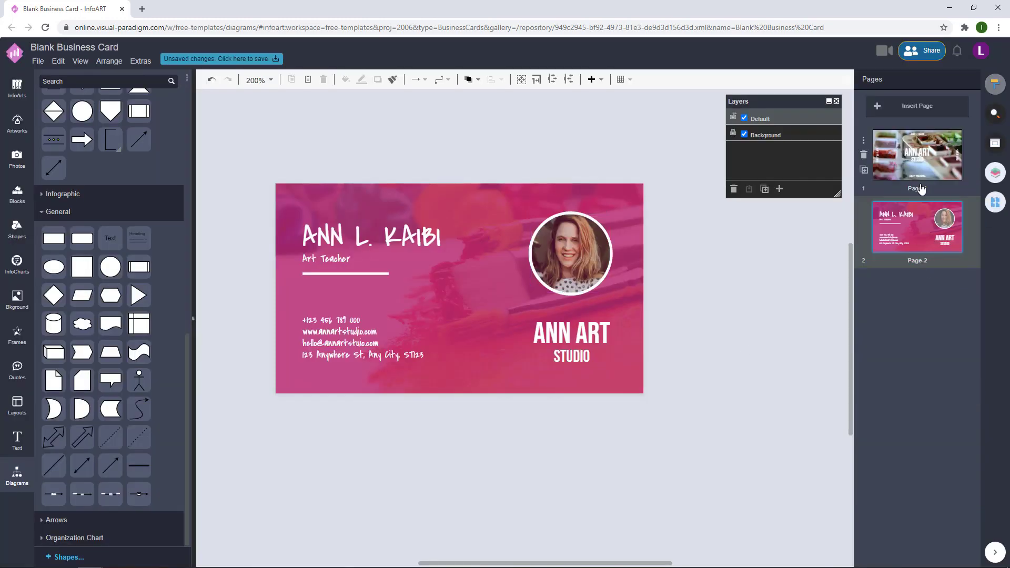
pyautogui.click(920, 188)
pyautogui.click(927, 217)
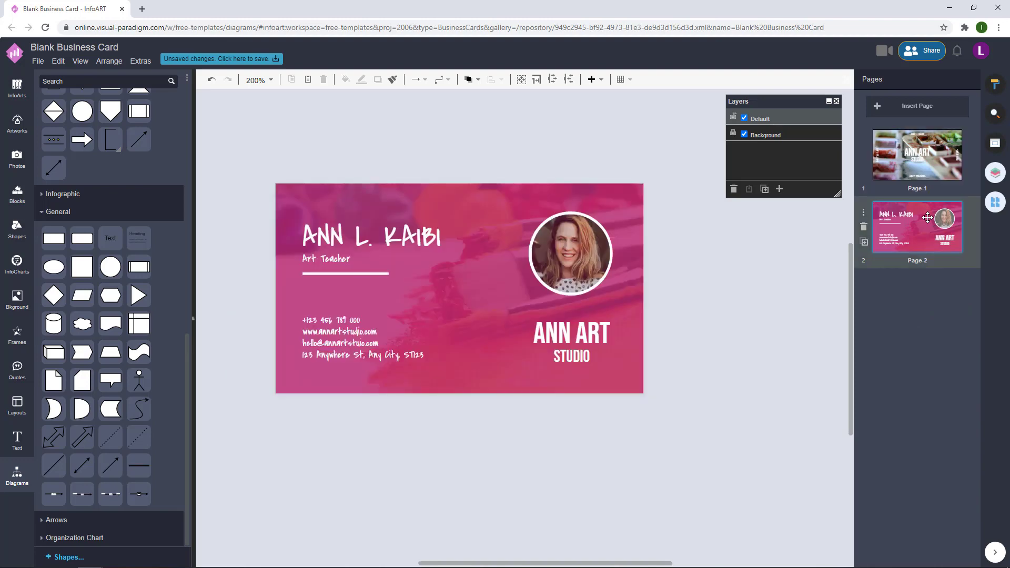
pyautogui.click(929, 165)
pyautogui.click(928, 219)
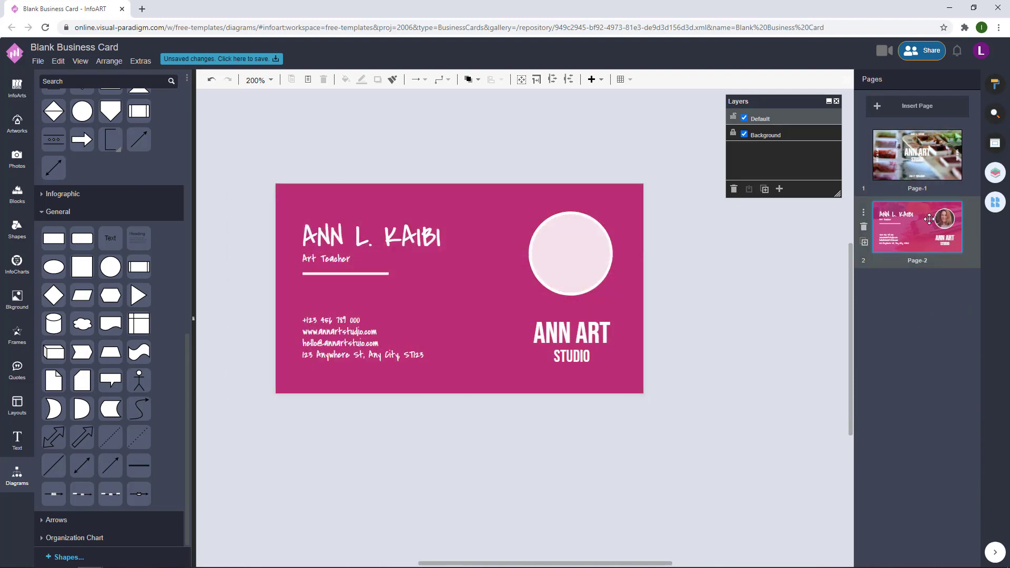
pyautogui.click(932, 152)
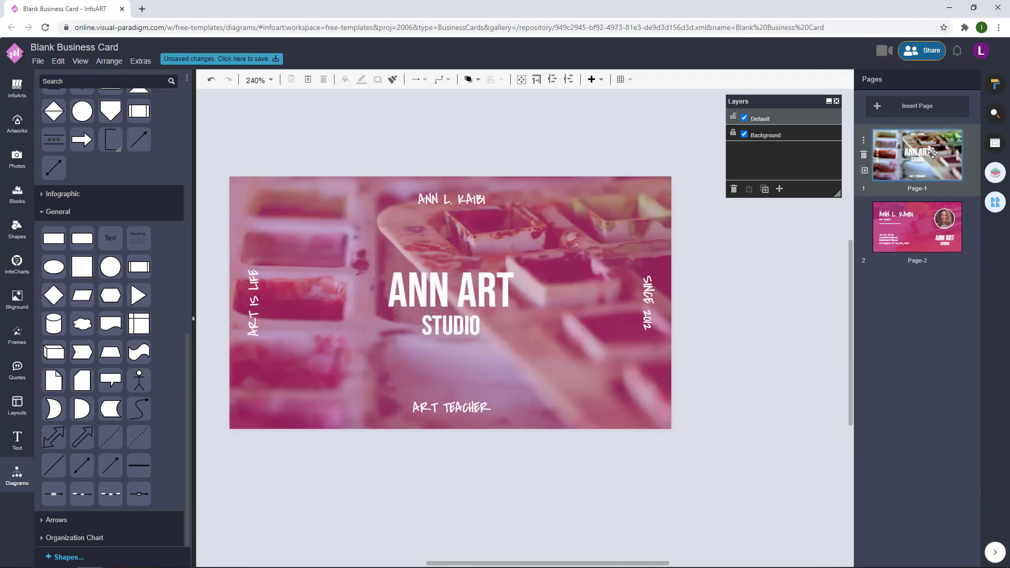
# - Save the card to VP Online storage as 'Pink Art Photo Art Studio Business Card'
pyautogui.click(234, 61)
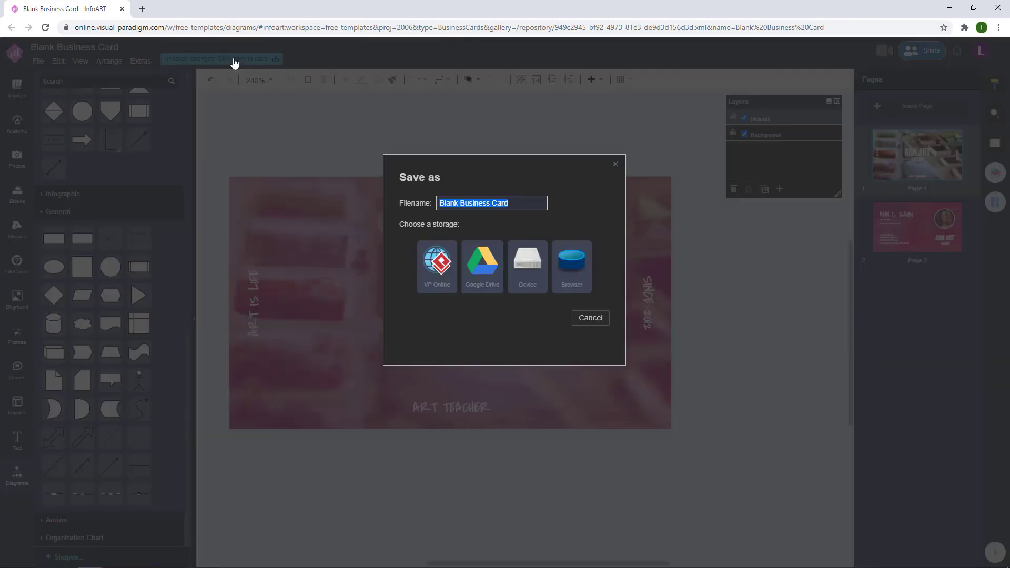
pyautogui.write('Pink')
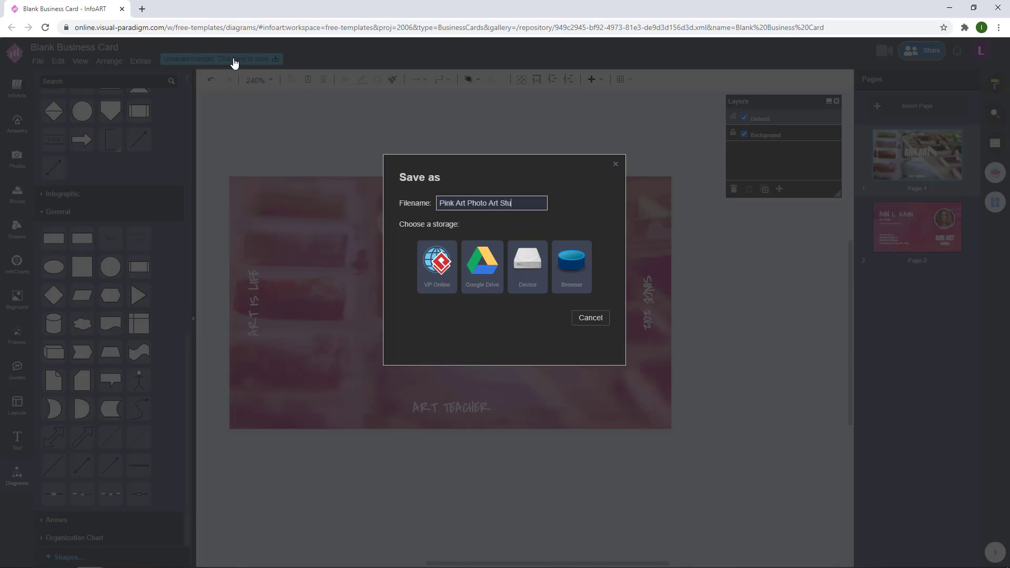
pyautogui.write('Art Photo Art Studio Business Card')
pyautogui.moveTo(546, 210); pyautogui.dragTo(394, 204)
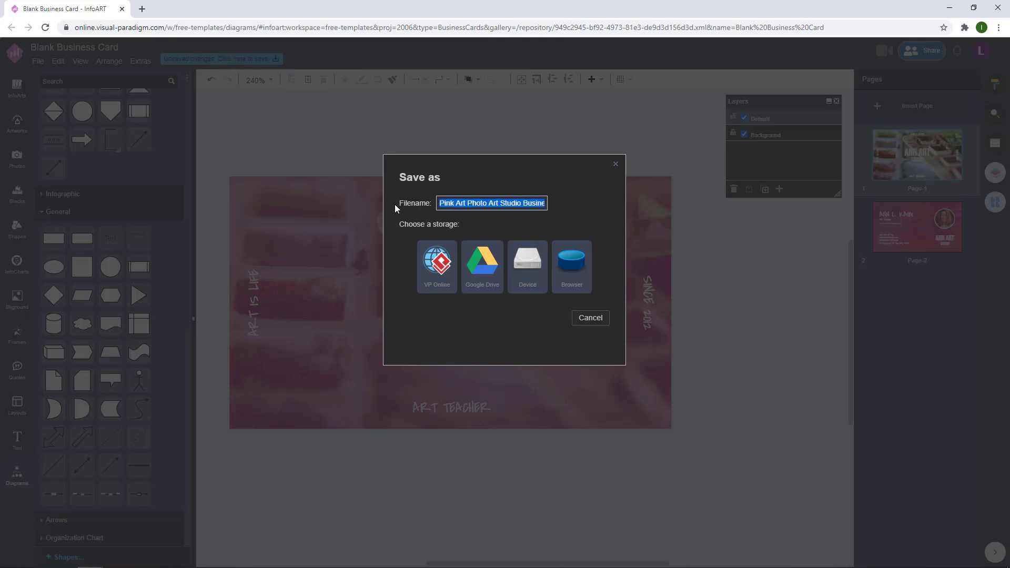
pyautogui.click(436, 263)
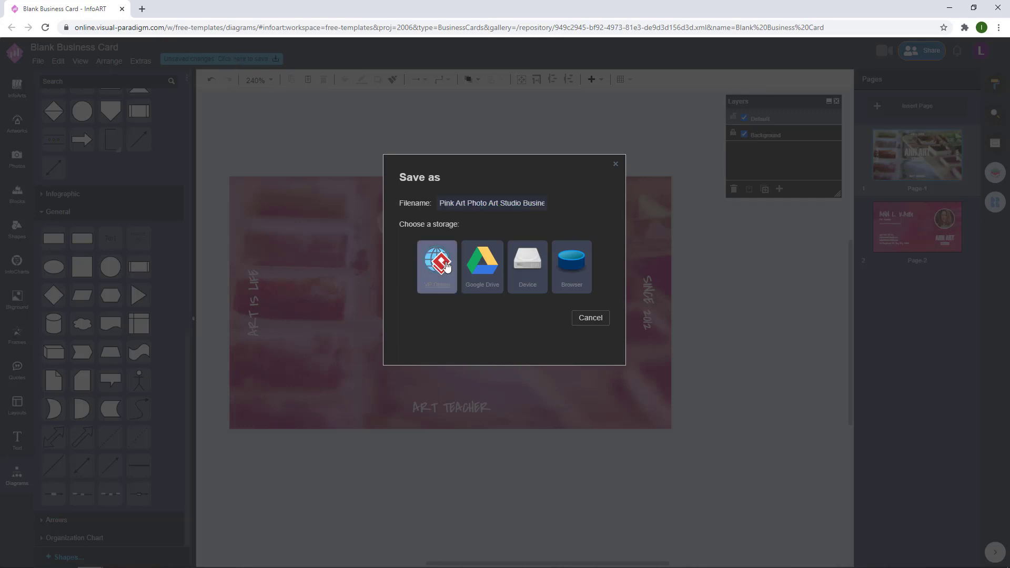